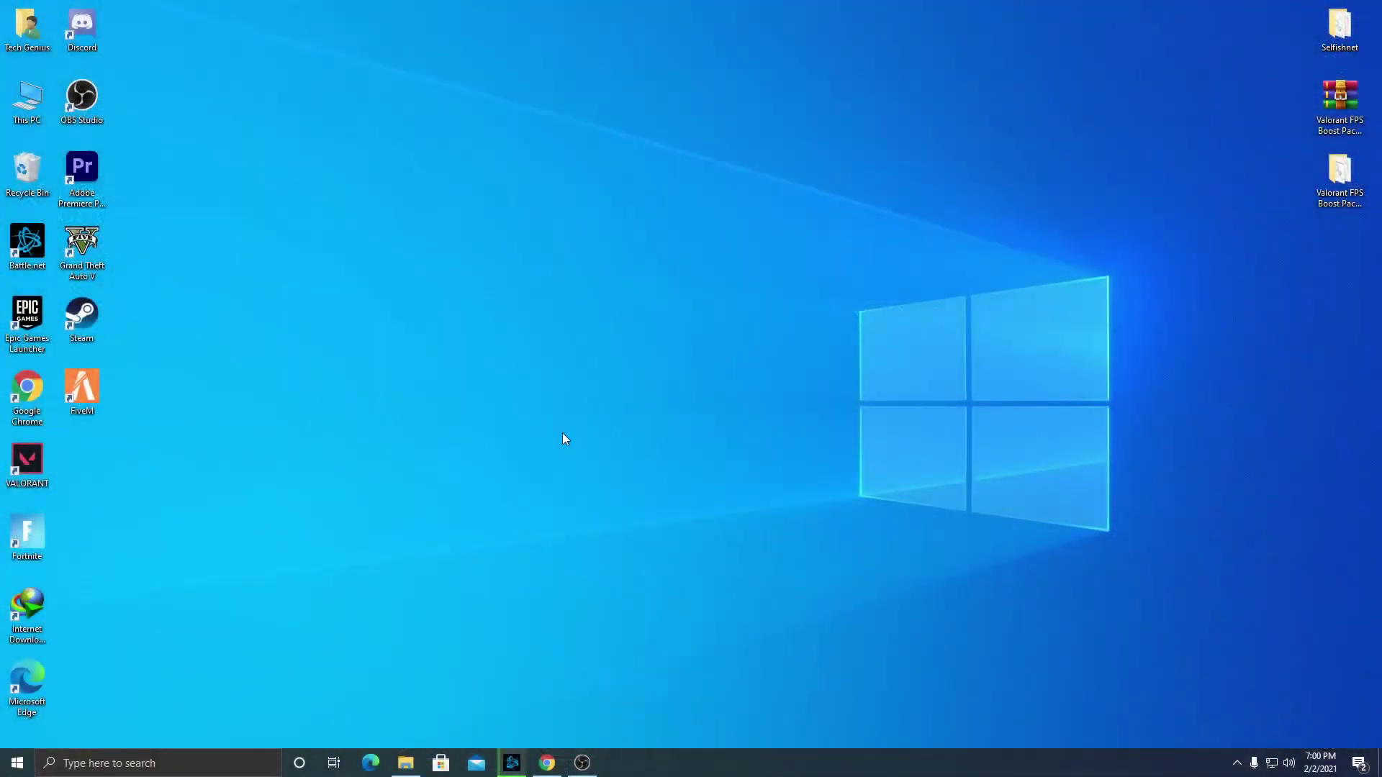
# Step: Open Control Panel and go to Power Options under System and Security
pyautogui.click(130, 762)
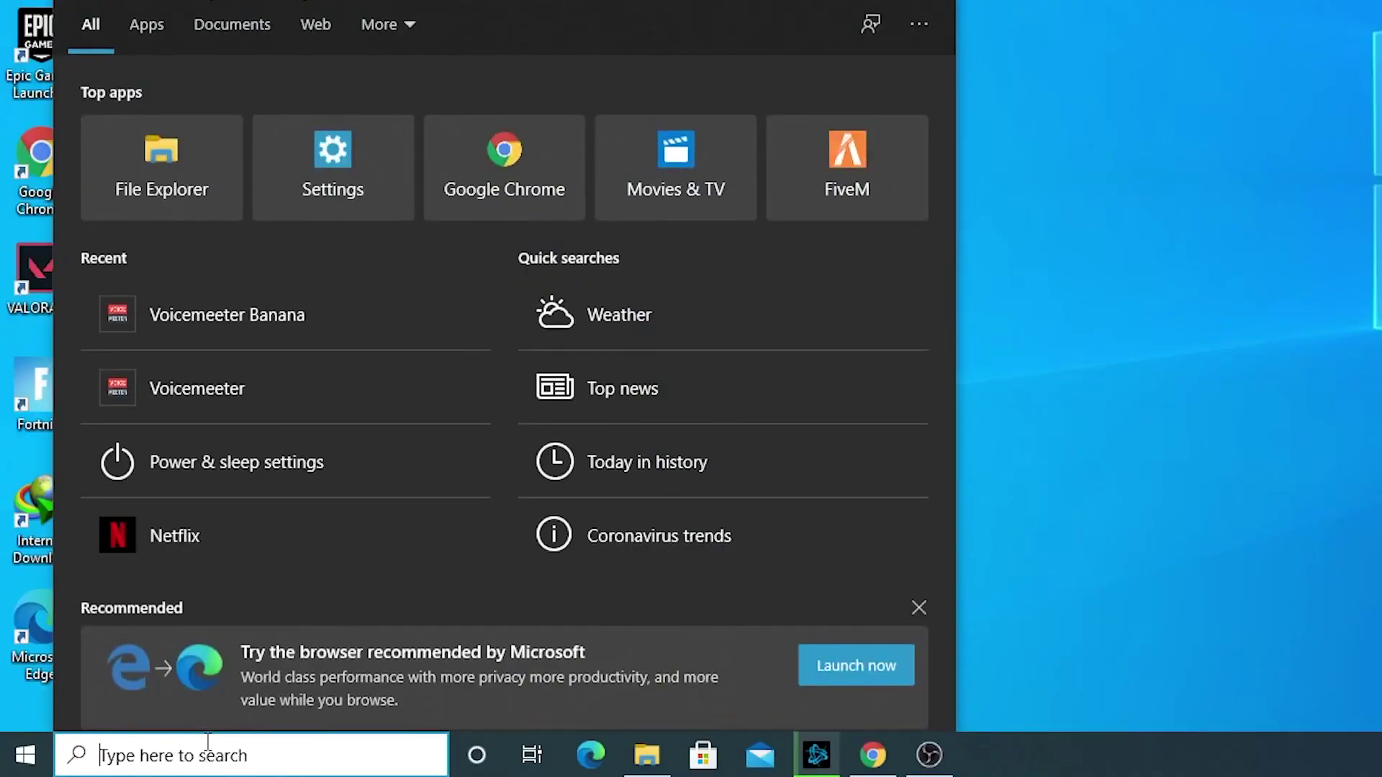
pyautogui.write('con')
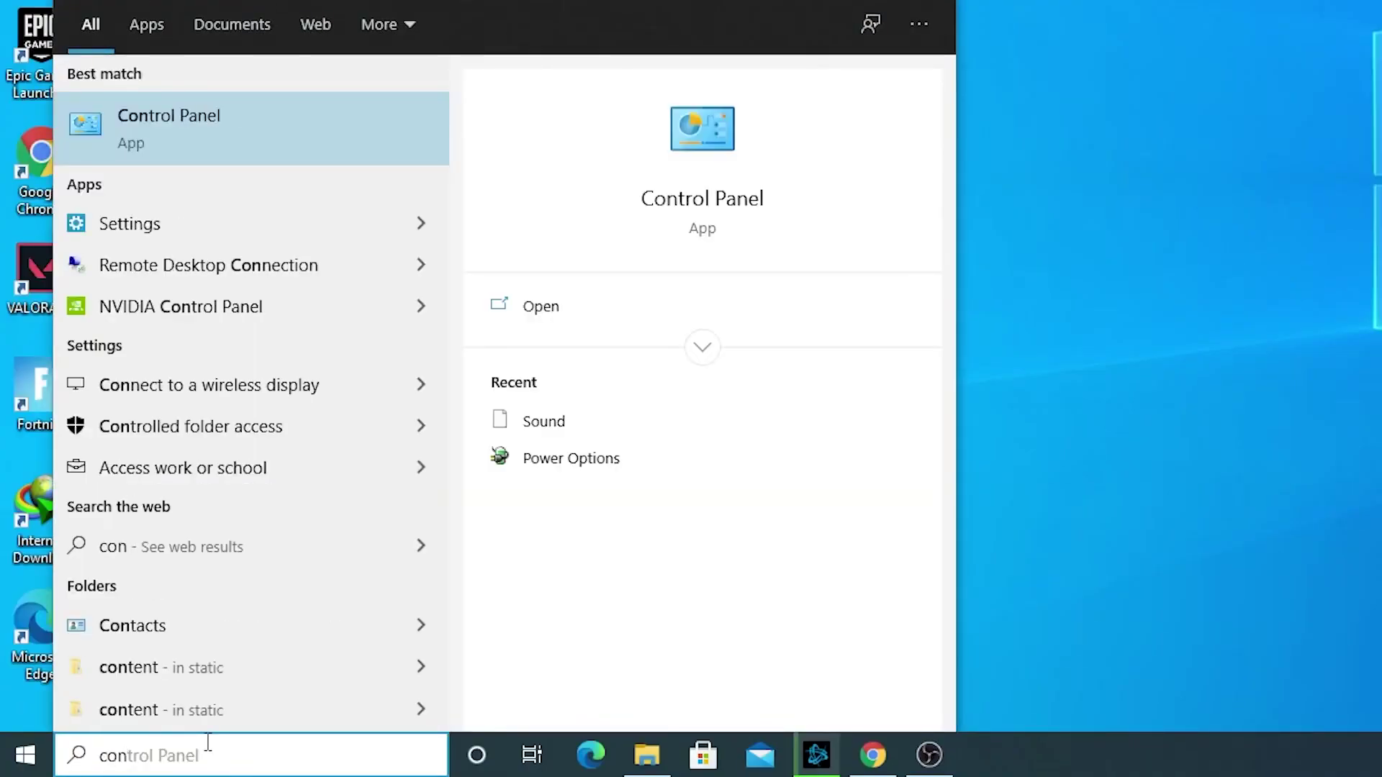
pyautogui.press('Return')
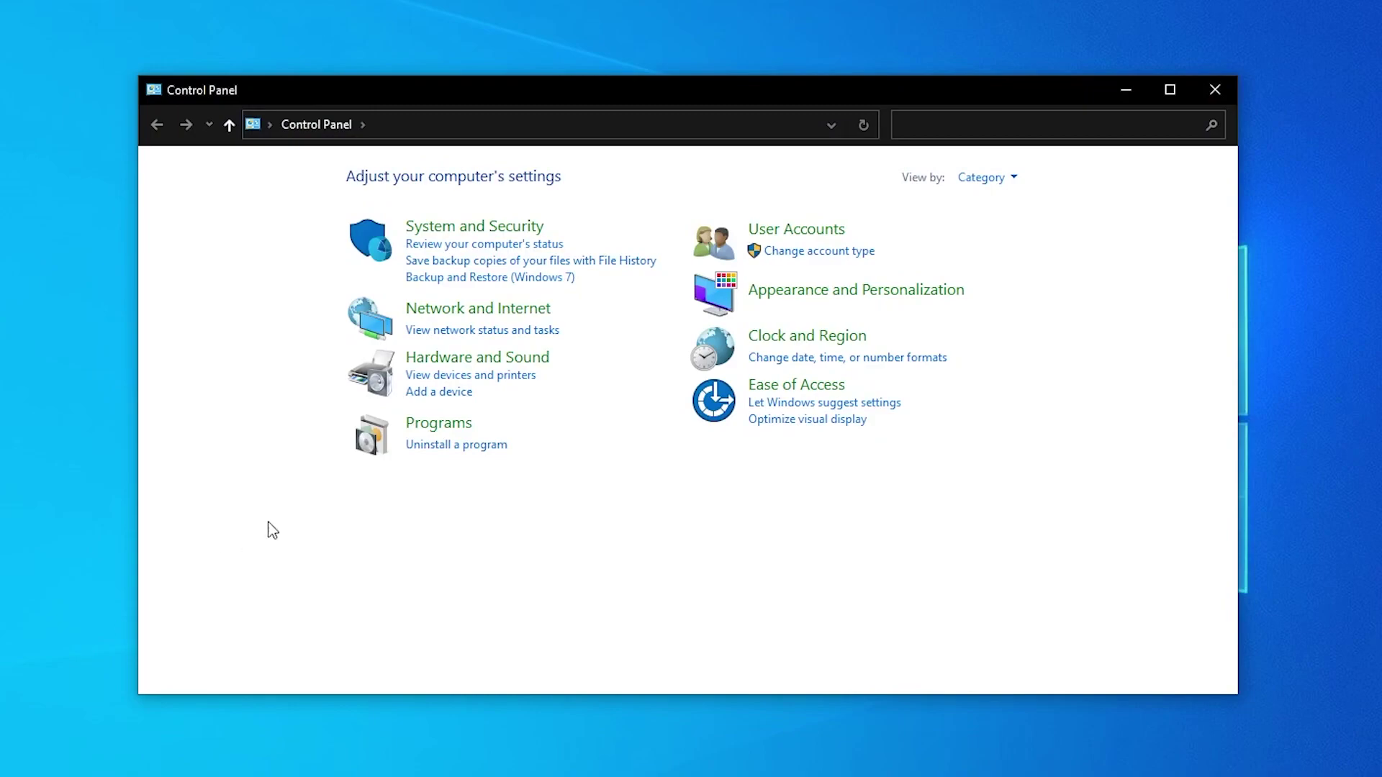
pyautogui.click(469, 227)
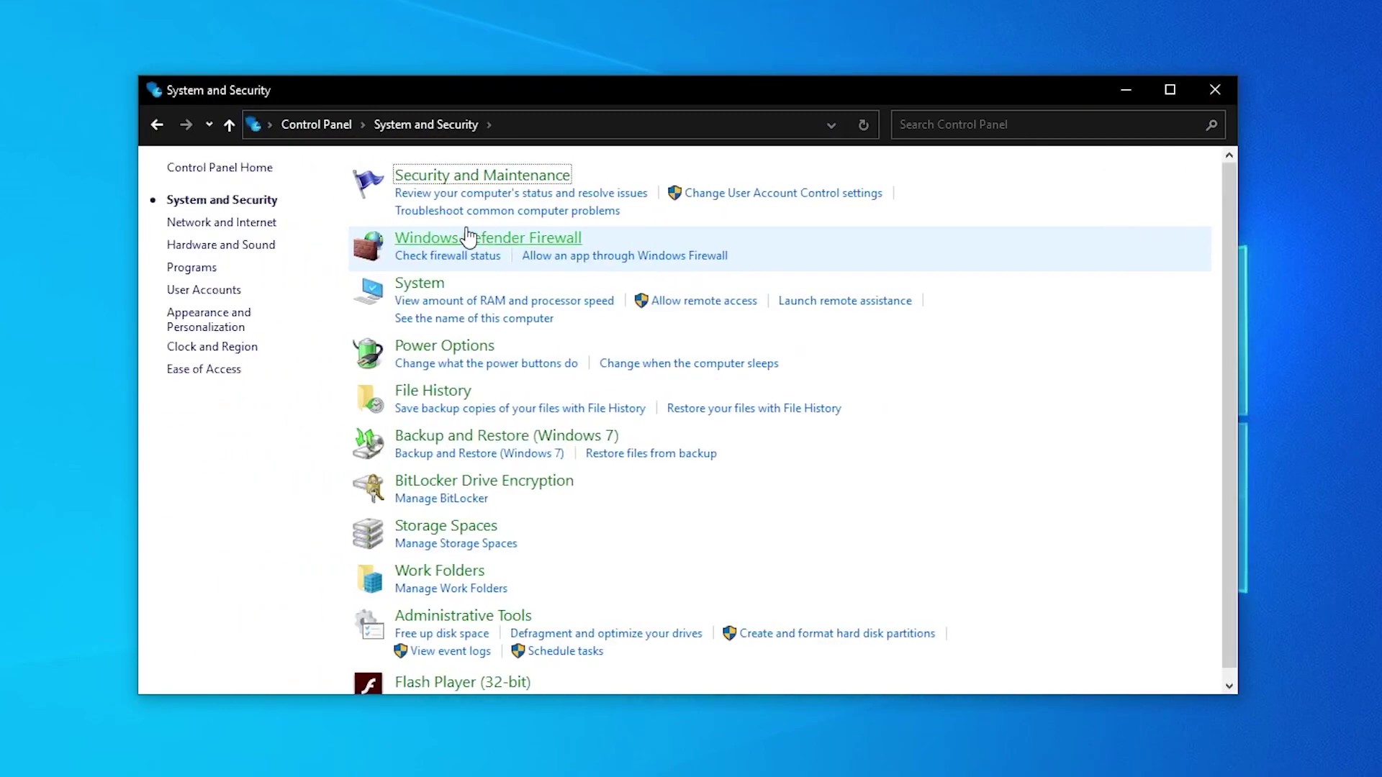
pyautogui.click(436, 353)
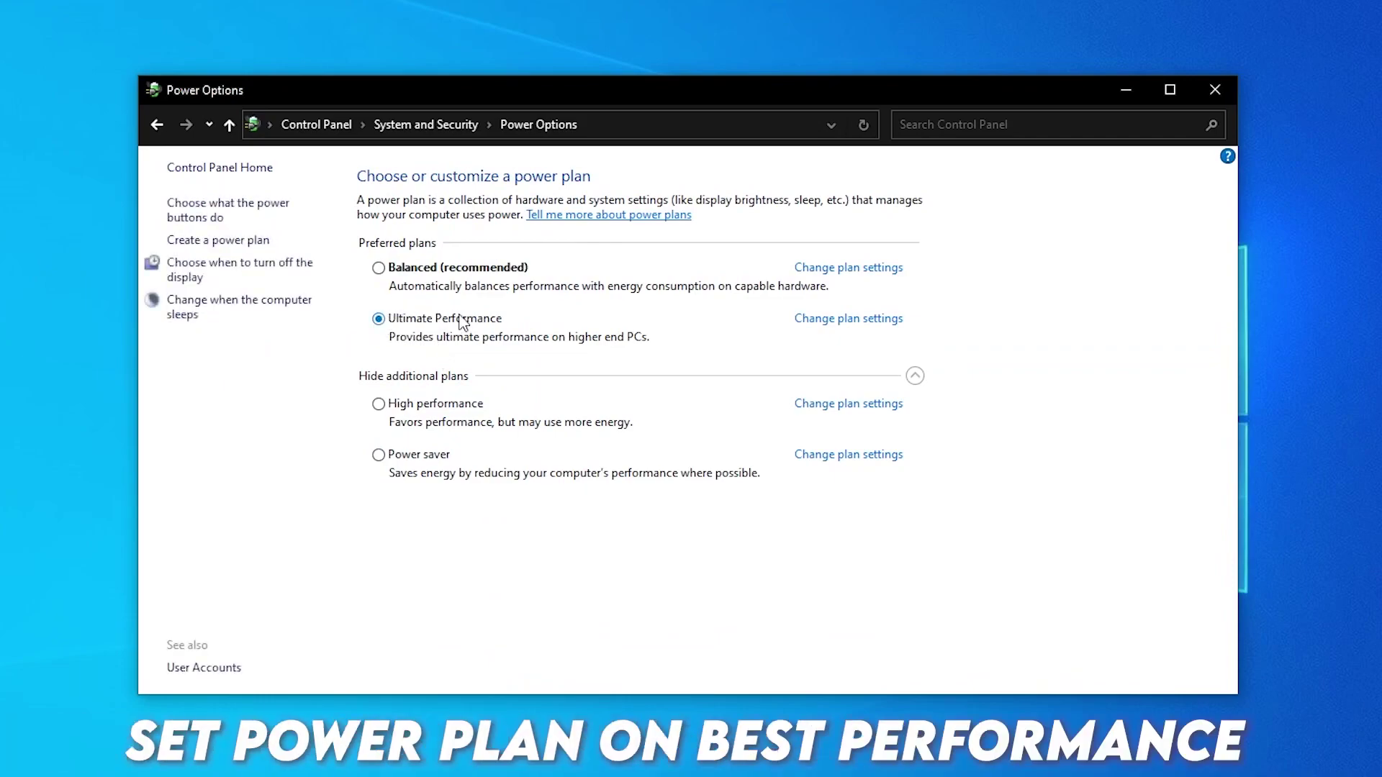
# Step: Edit the Ultimate Performance plan so that the display turns off Never
pyautogui.click(838, 327)
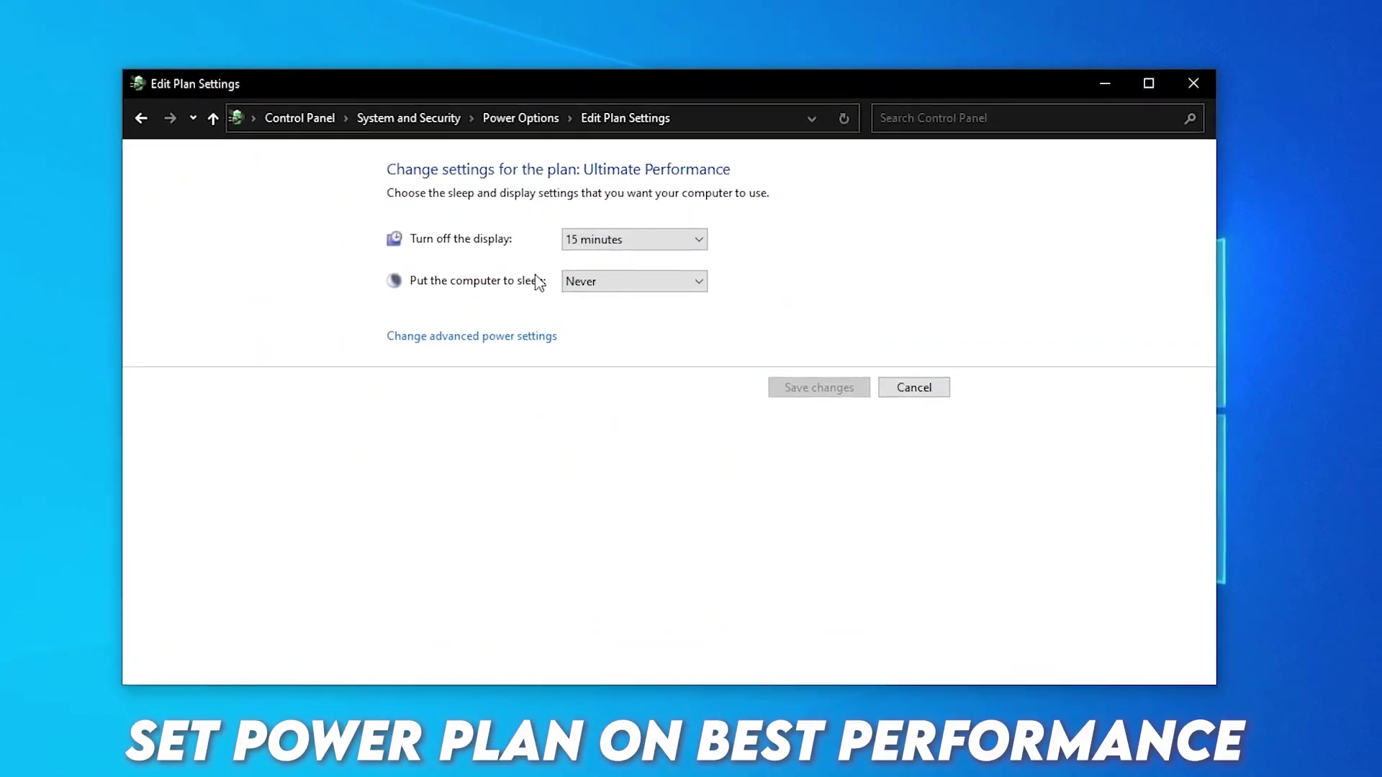
pyautogui.click(615, 251)
pyautogui.click(560, 469)
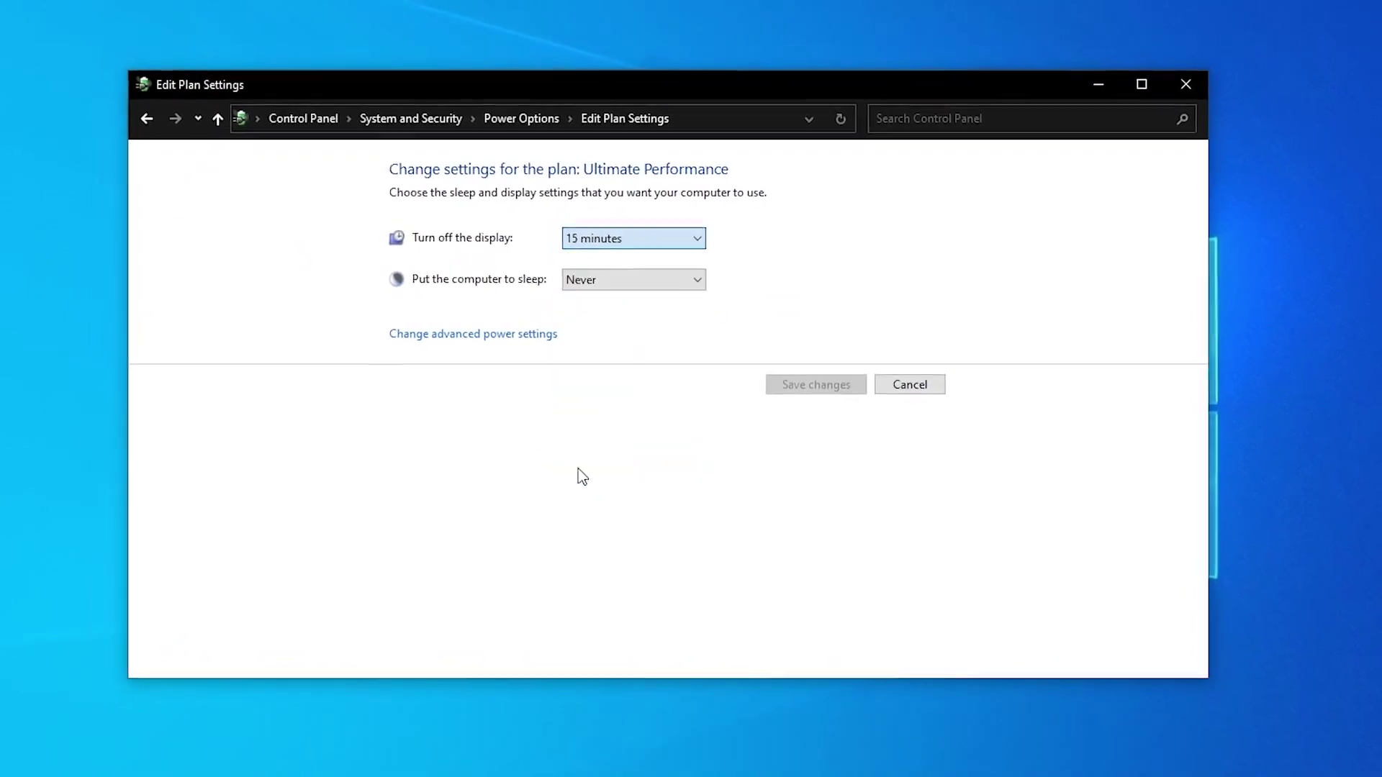
# Step: Open the plan's advanced power settings and check the hard disk turn-off time
pyautogui.click(513, 344)
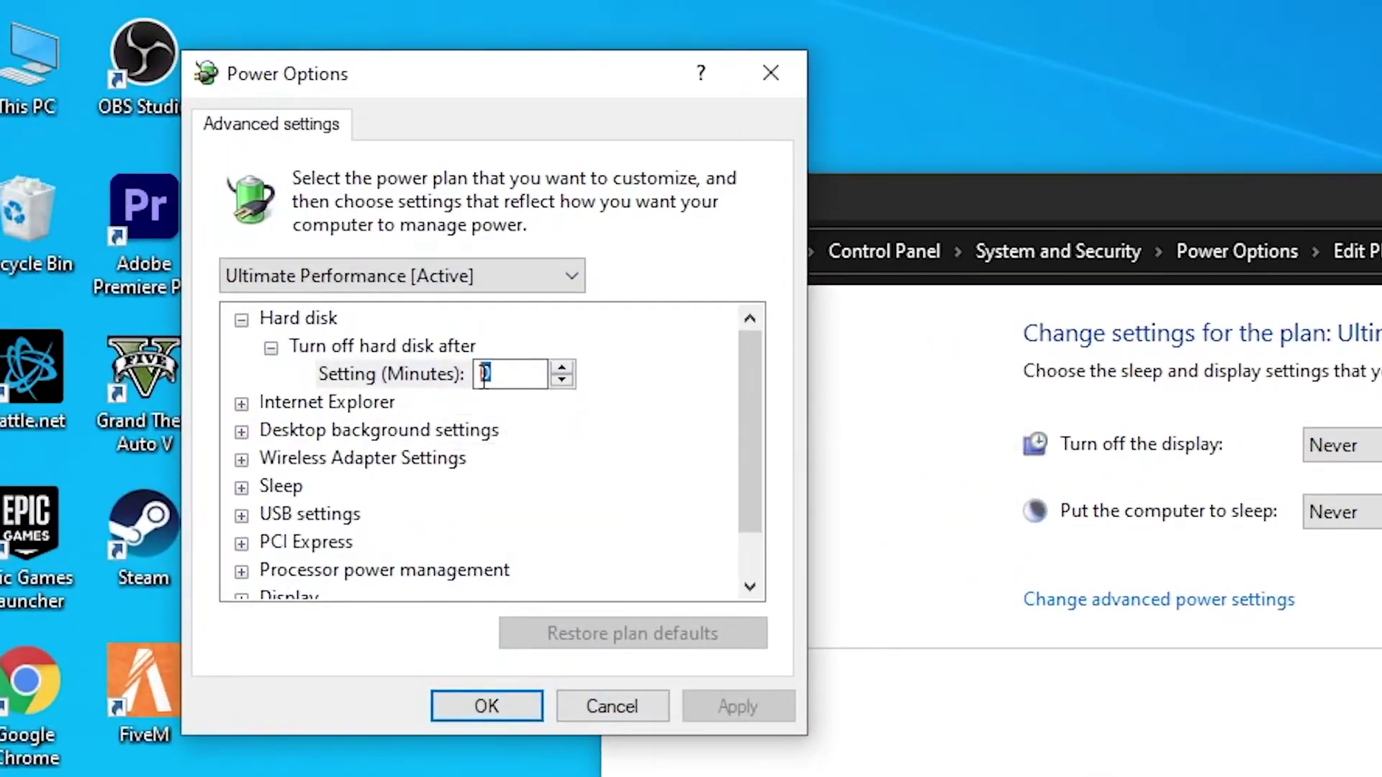
pyautogui.click(284, 403)
pyautogui.click(317, 430)
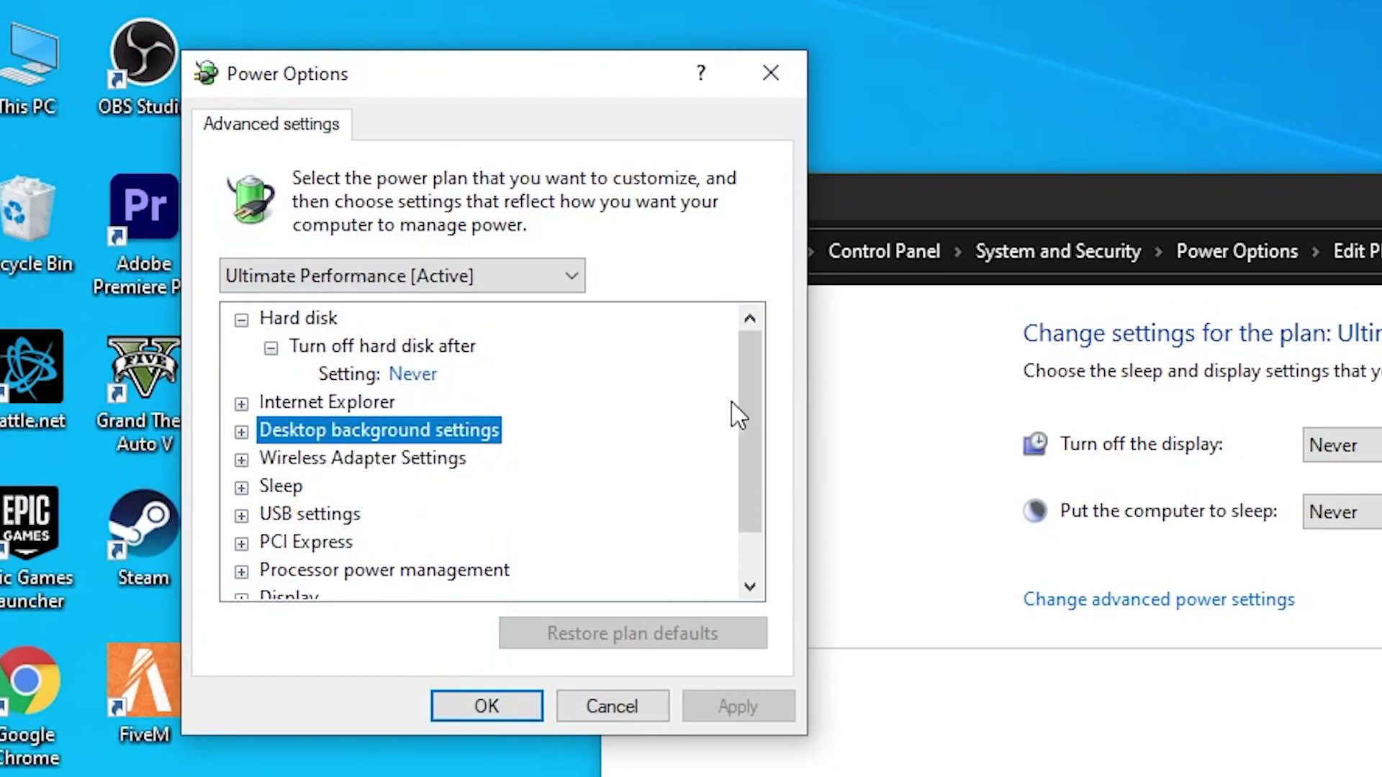
pyautogui.moveTo(750, 432); pyautogui.dragTo(761, 466)
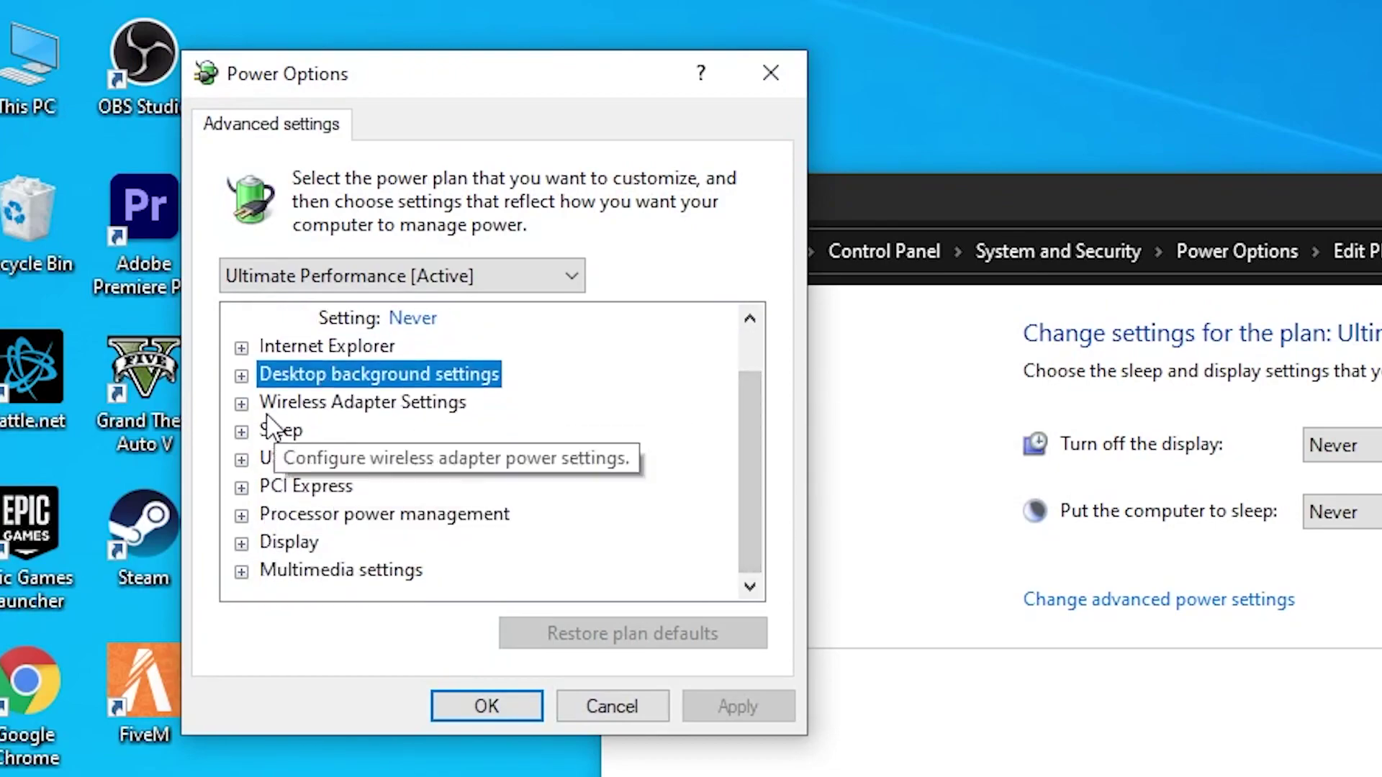
# Step: Expand Processor power management to check the minimum processor state, system cooling policy and maximum processor state
pyautogui.click(241, 514)
pyautogui.click(271, 515)
pyautogui.scroll(-1, 274, 496)
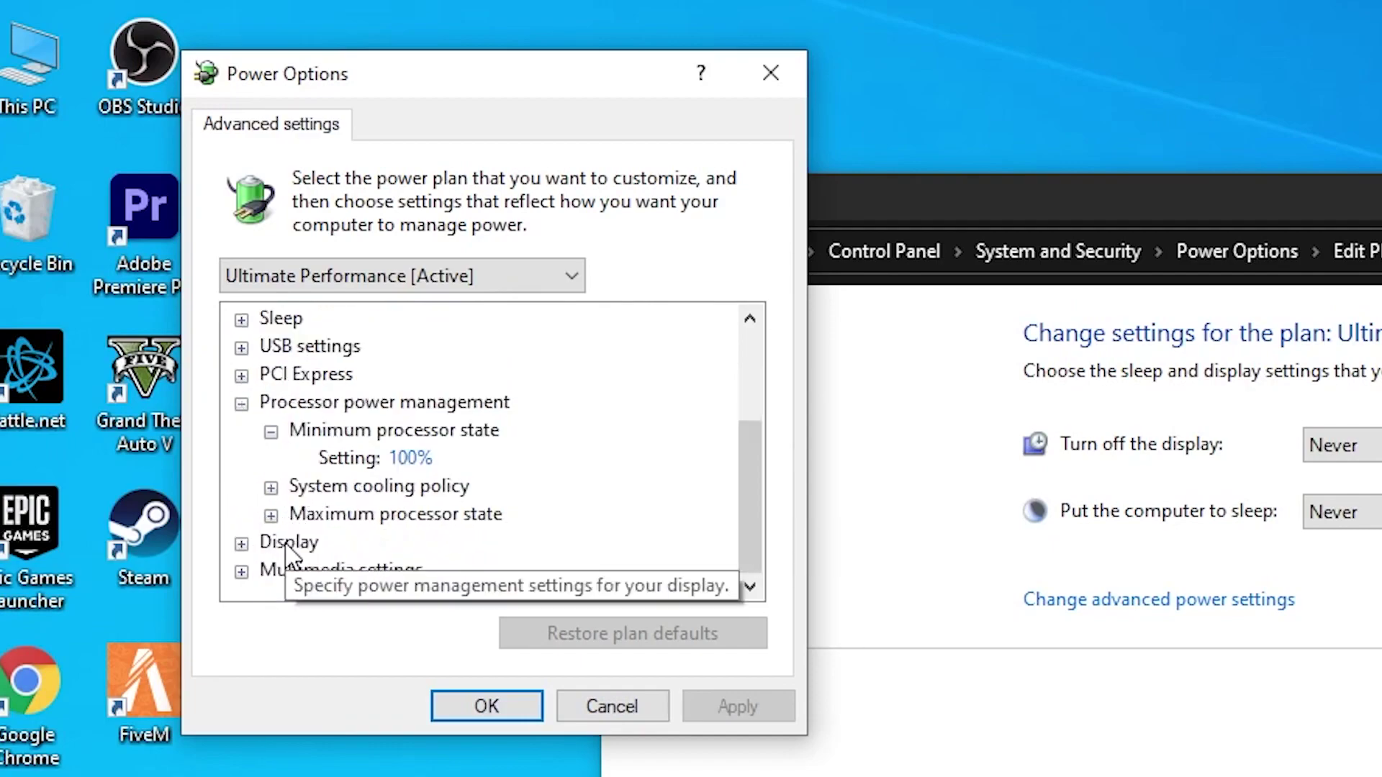
pyautogui.click(271, 488)
pyautogui.click(271, 544)
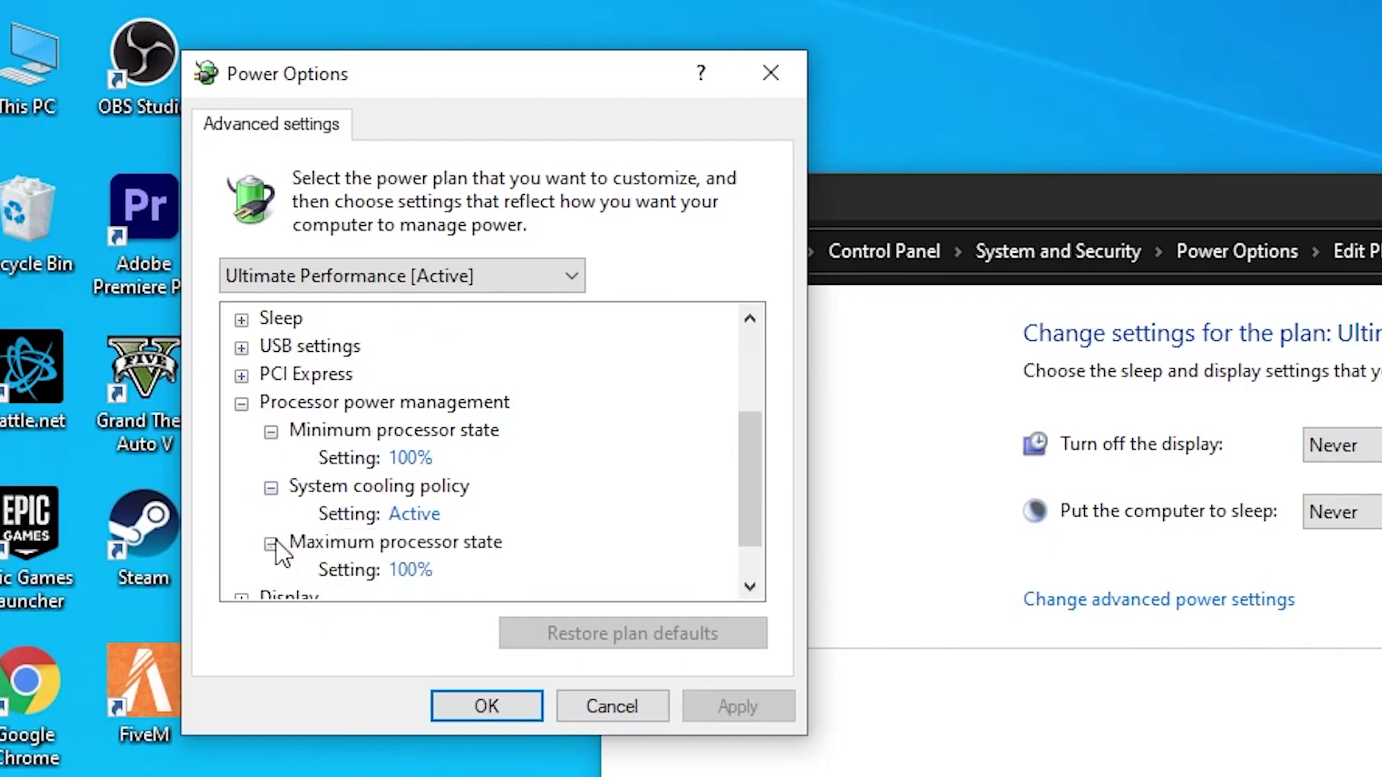
# Step: Set the display's turn-off time to 100 minutes in the advanced power settings
pyautogui.scroll(-1, 370, 524)
pyautogui.click(241, 542)
pyautogui.scroll(-1, 295, 553)
pyautogui.click(271, 543)
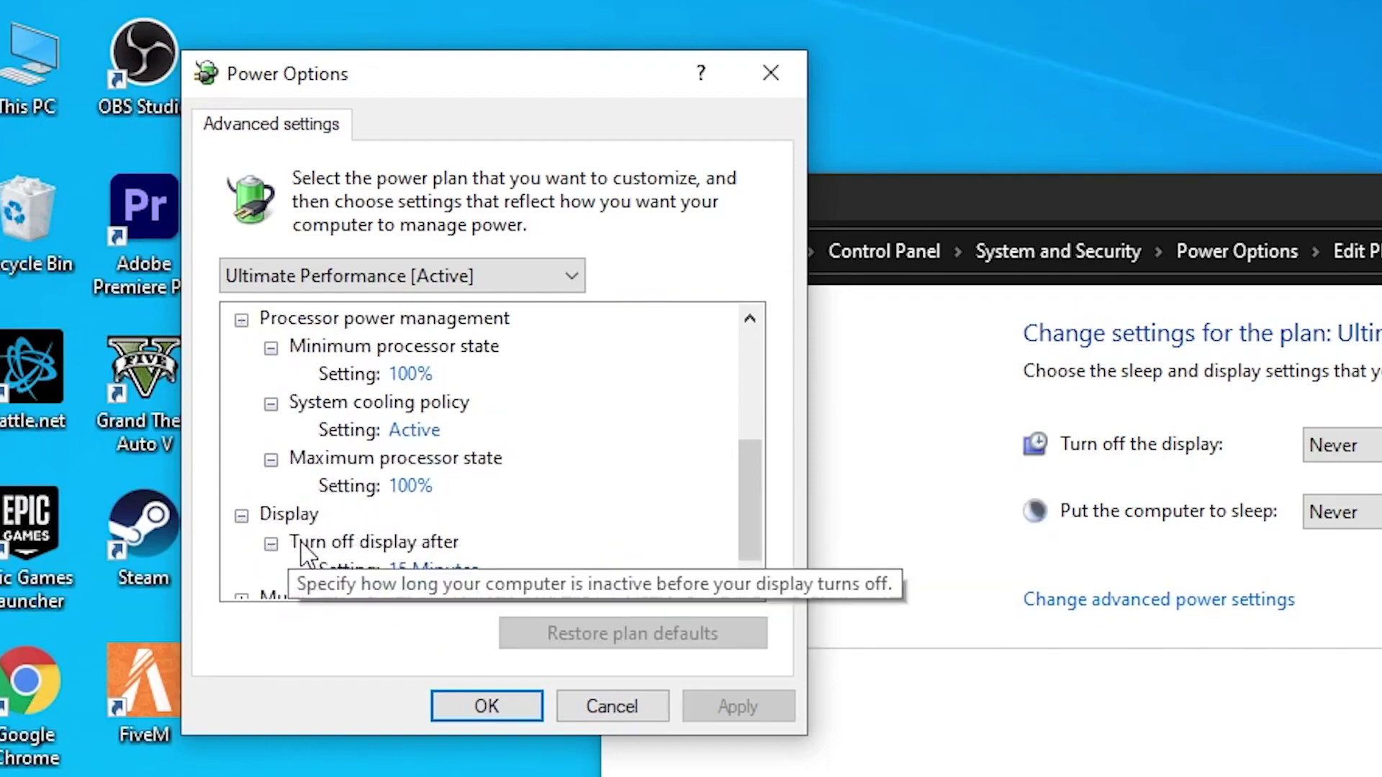
pyautogui.scroll(-1, 416, 547)
pyautogui.click(414, 543)
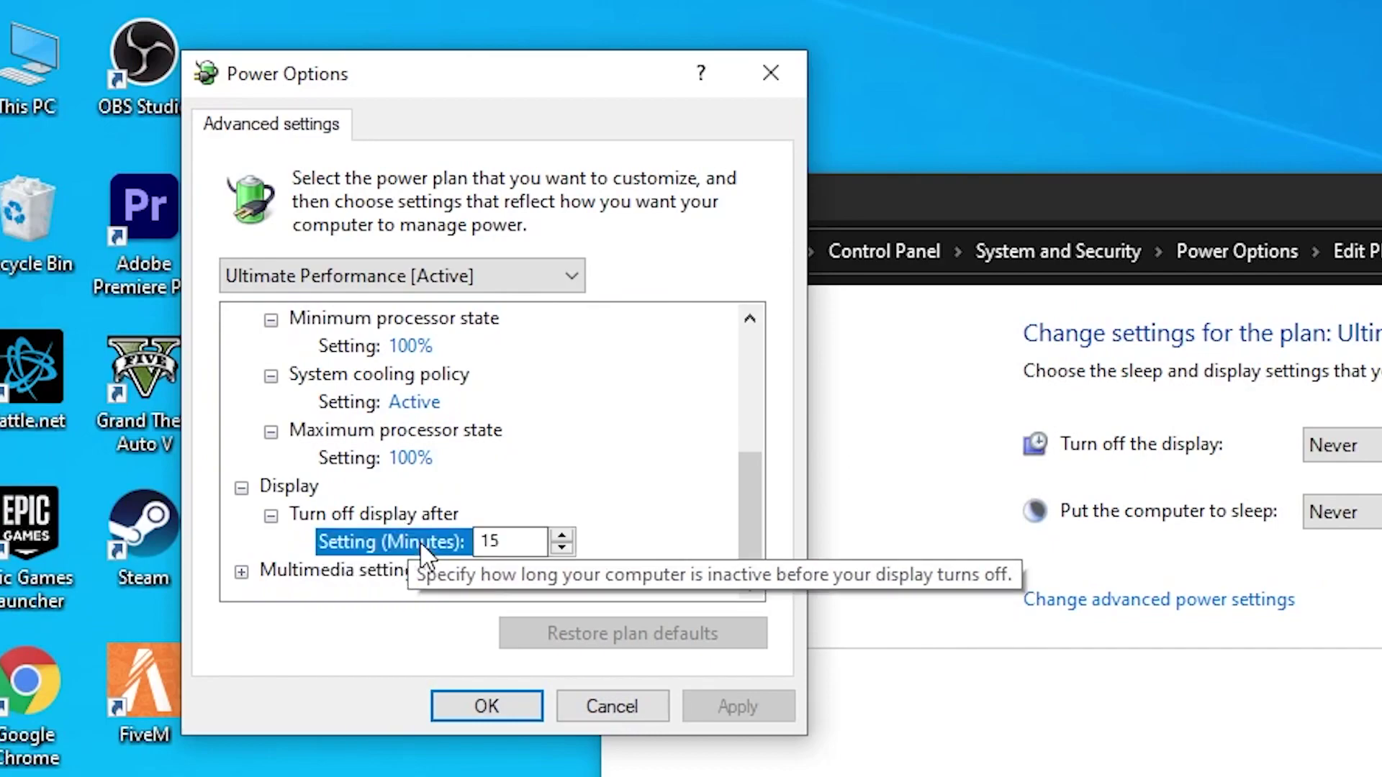
pyautogui.moveTo(518, 542); pyautogui.dragTo(486, 541)
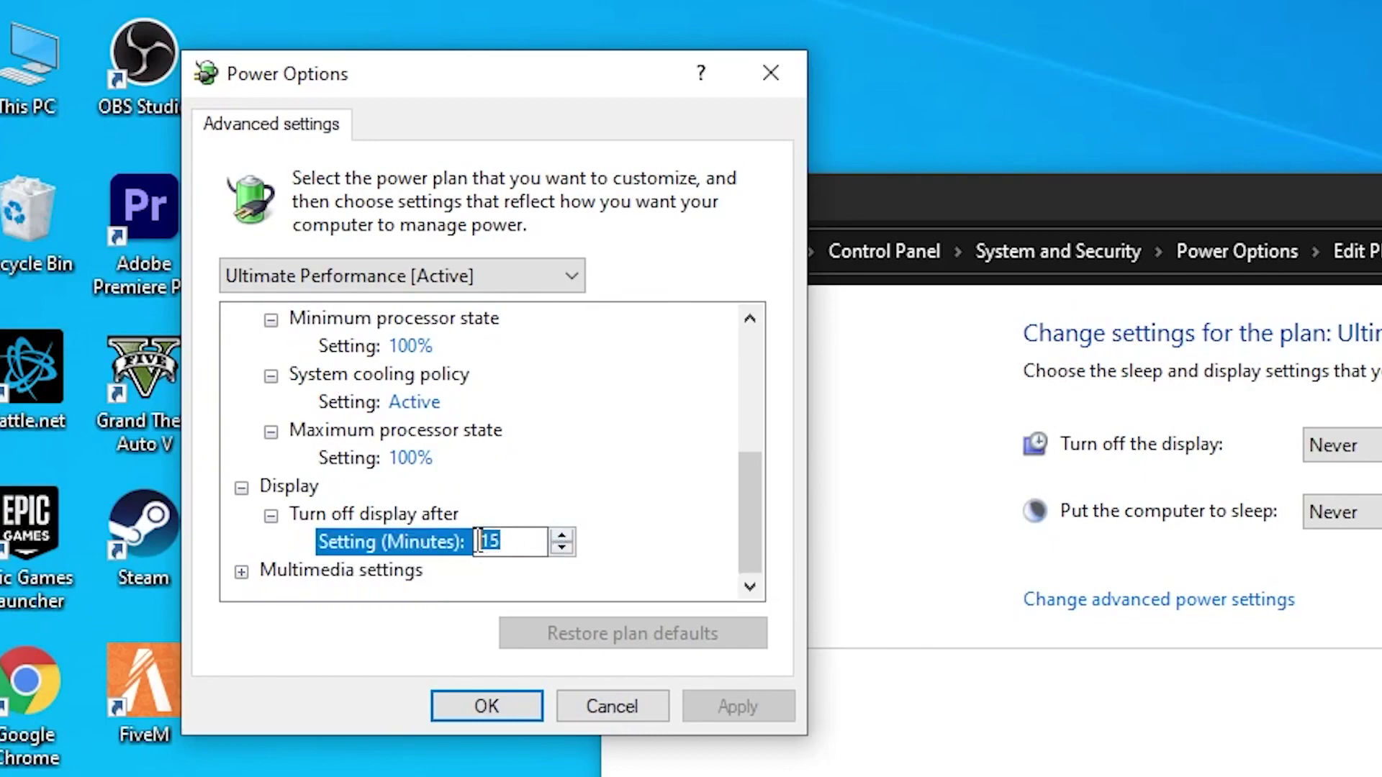
pyautogui.write('00')
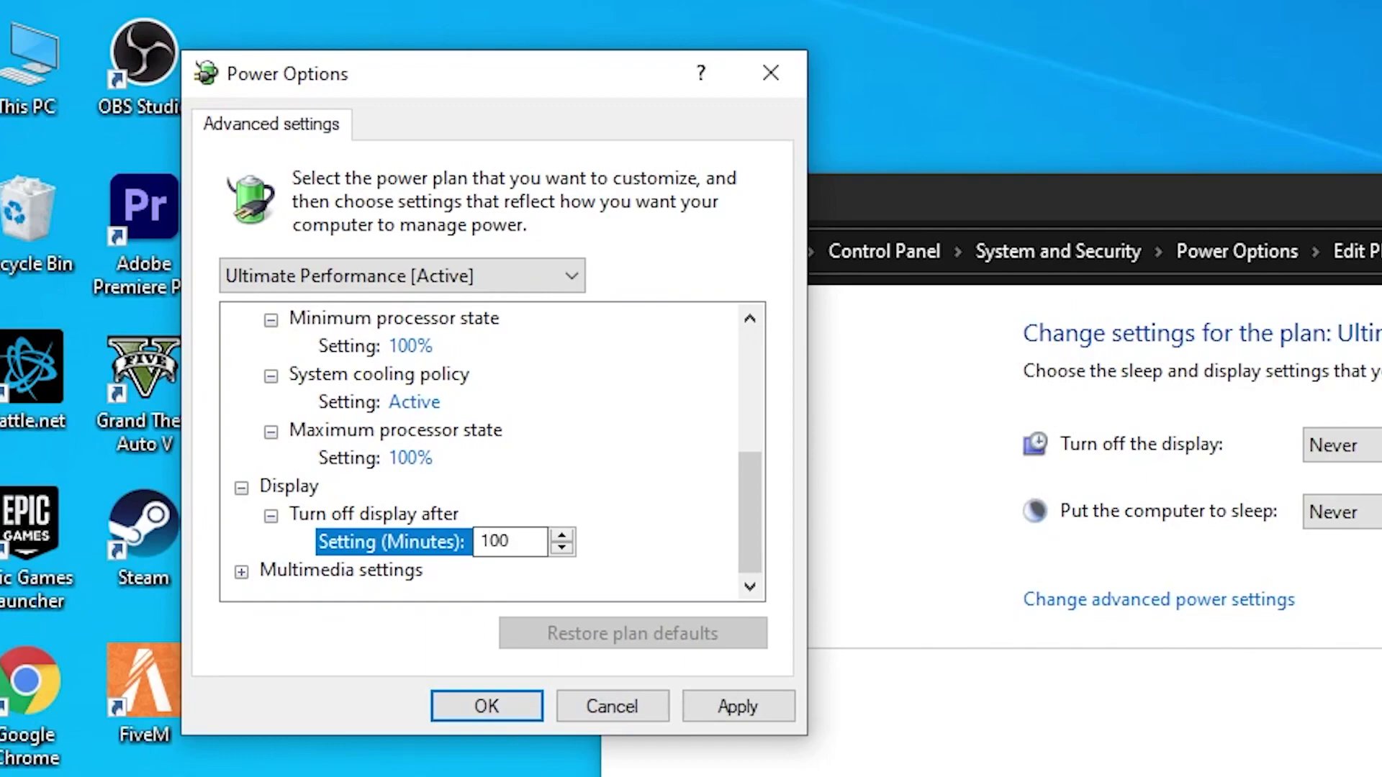
# Step: Expand Multimedia settings to check the media sharing, video playback quality bias and video playing options
pyautogui.click(243, 573)
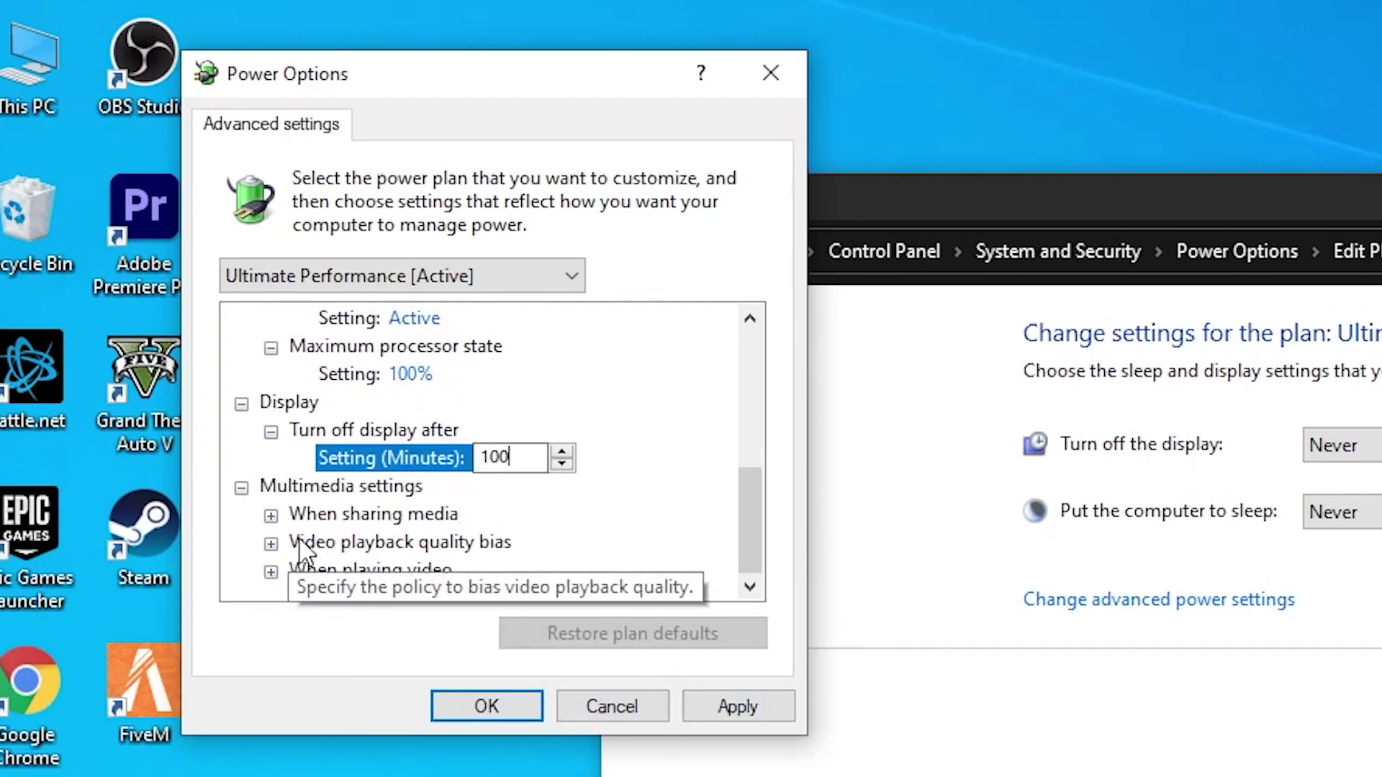
pyautogui.click(269, 517)
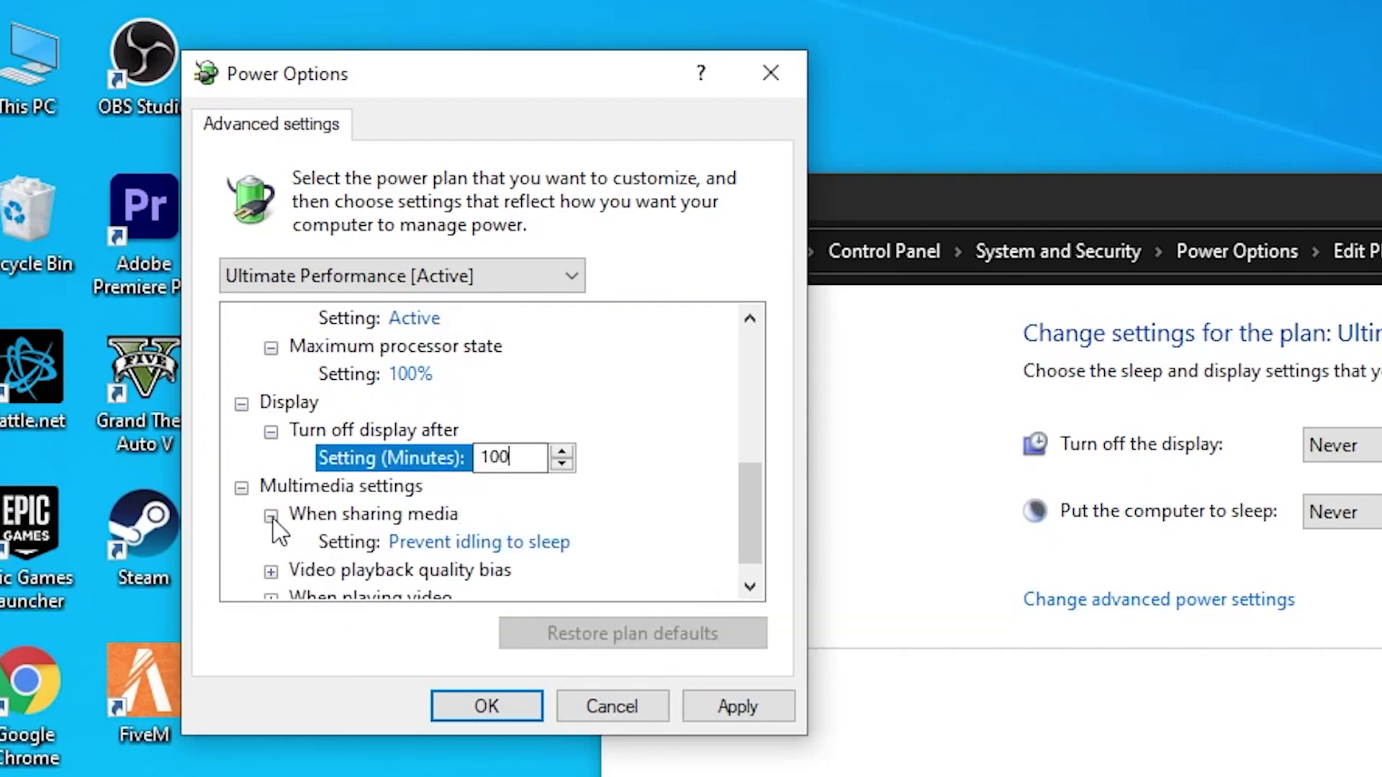
pyautogui.click(271, 573)
pyautogui.click(271, 573)
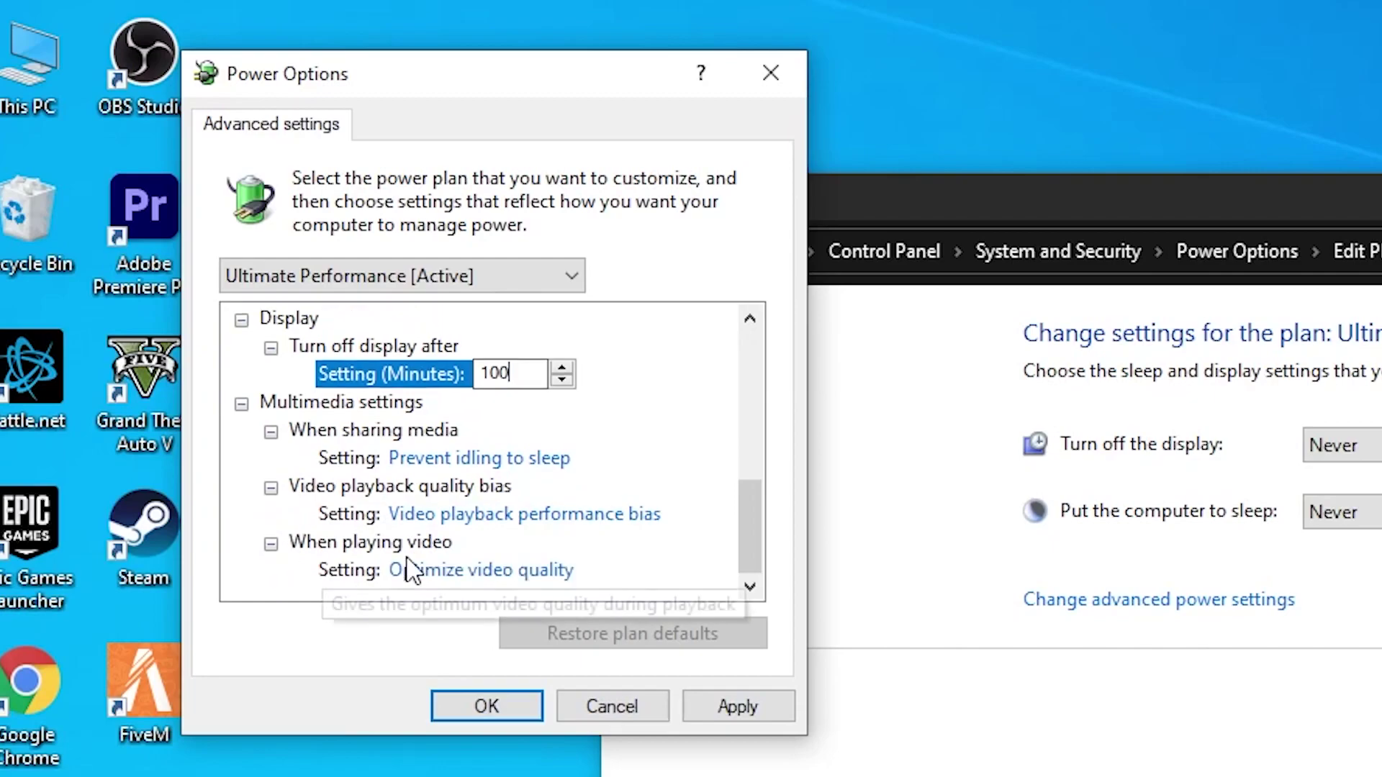
# Step: Apply the advanced power settings, save the Ultimate Performance plan changes and close the Power Options window
pyautogui.click(726, 708)
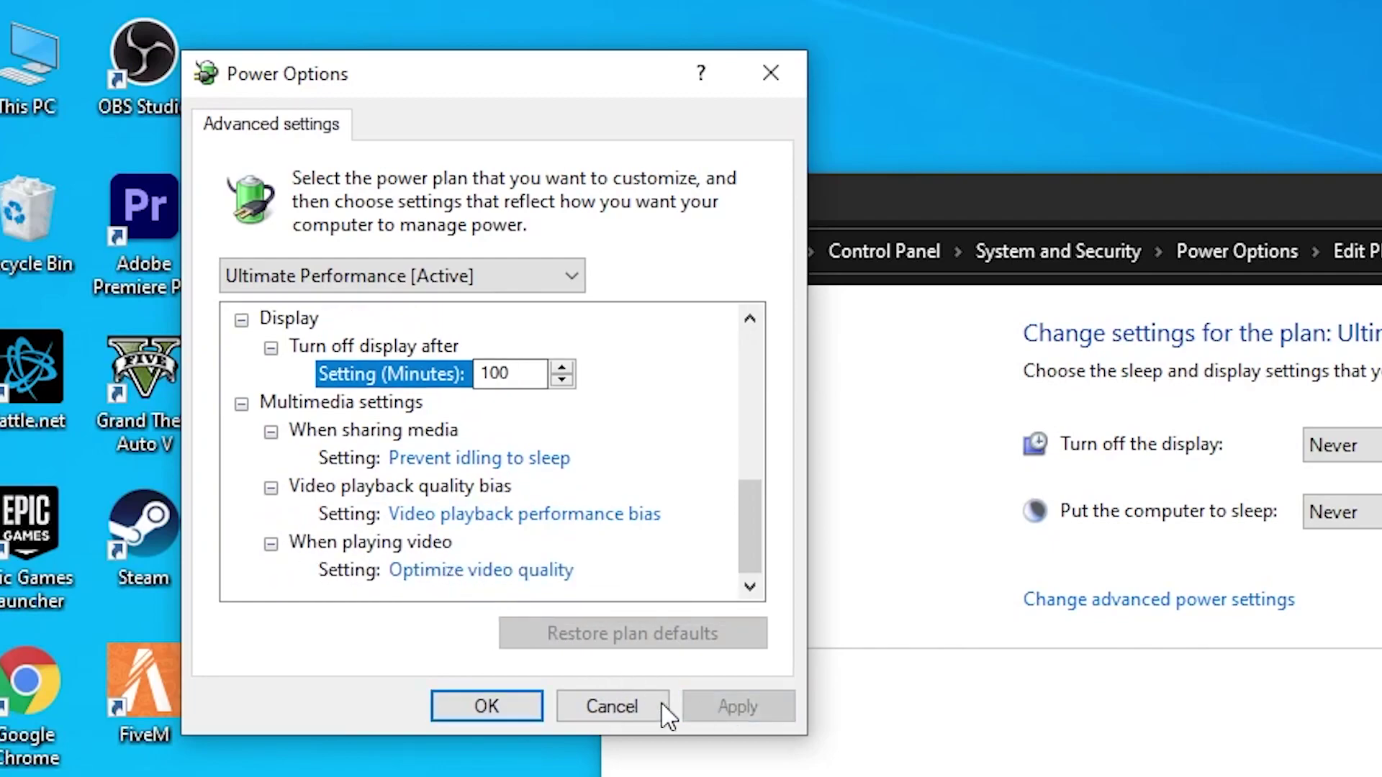
pyautogui.click(517, 703)
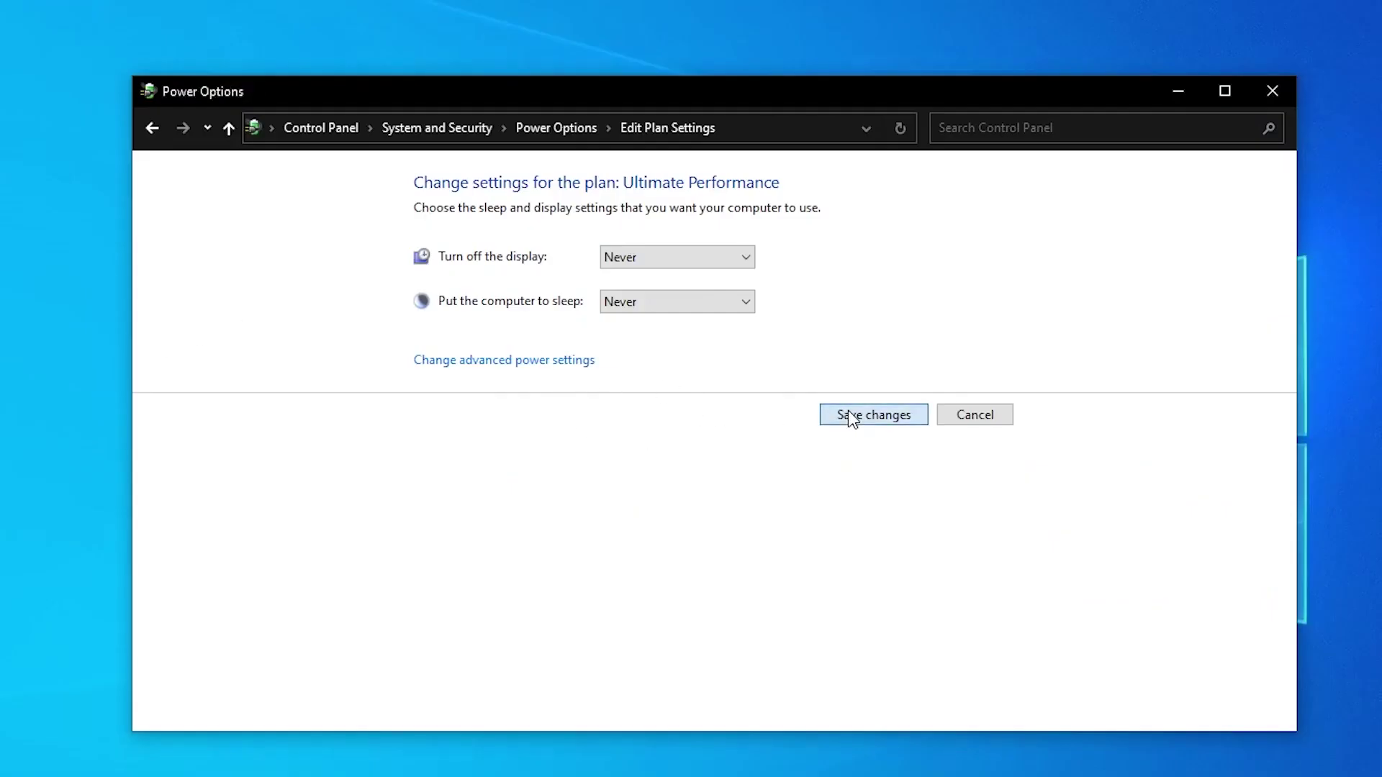
pyautogui.click(847, 413)
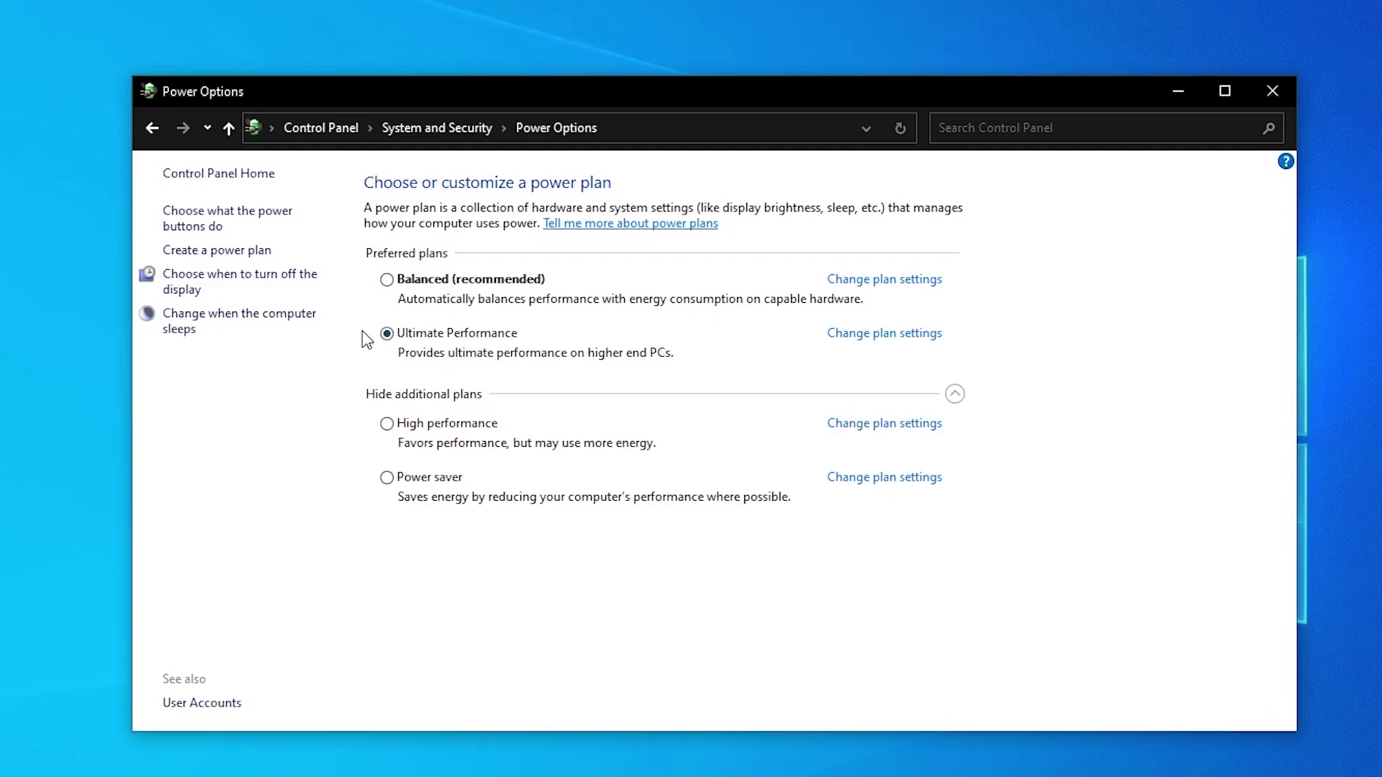
pyautogui.click(1274, 97)
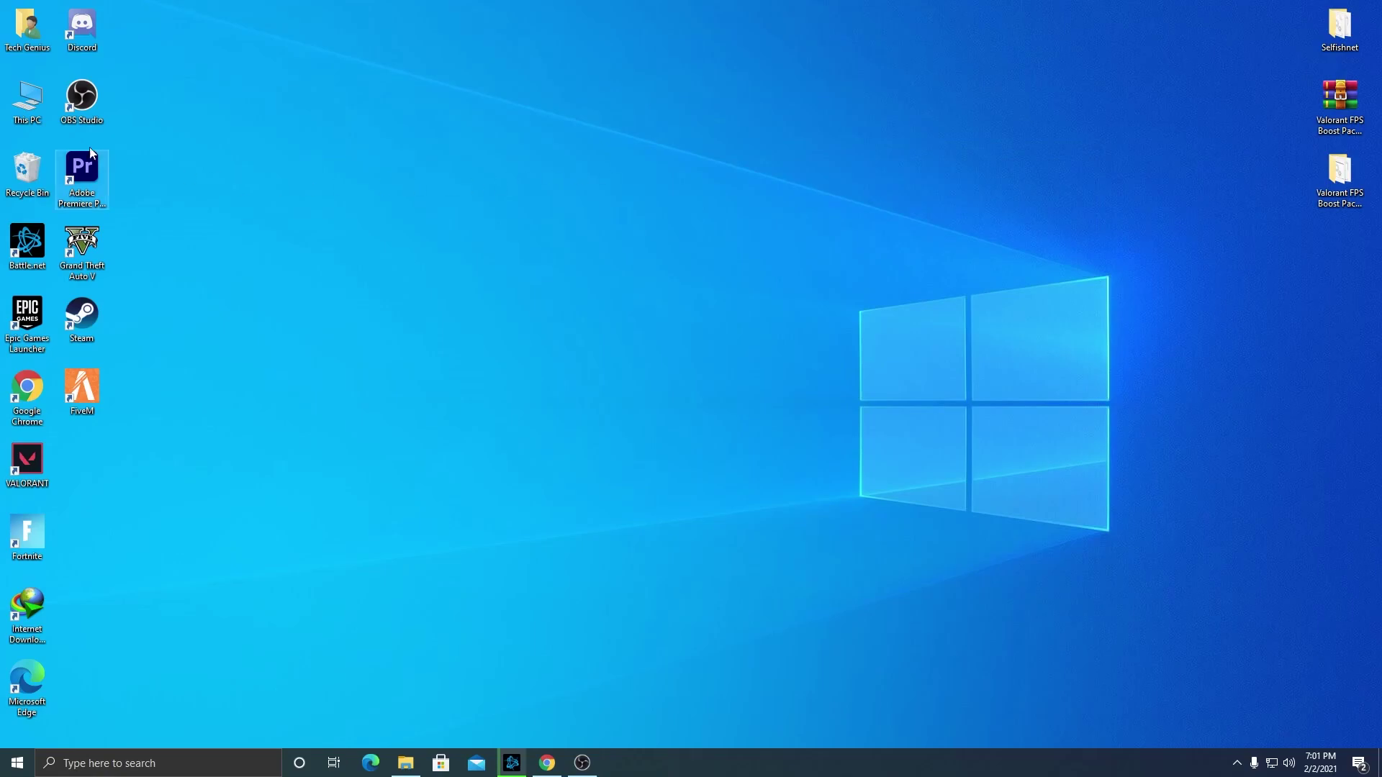
# Step: Open Performance Options from This PC's advanced system settings and adjust processor scheduling for best performance of Programs
pyautogui.rightClick(32, 115)
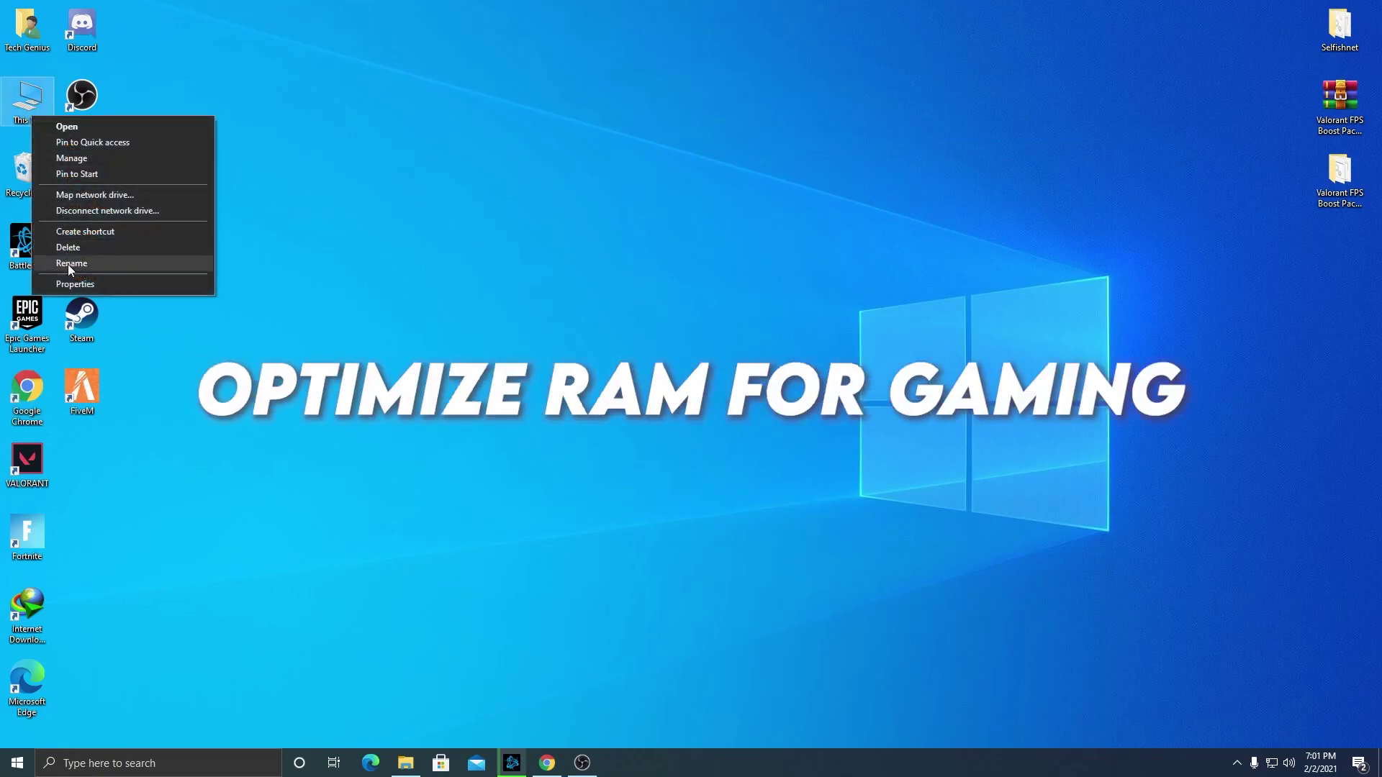
pyautogui.click(72, 282)
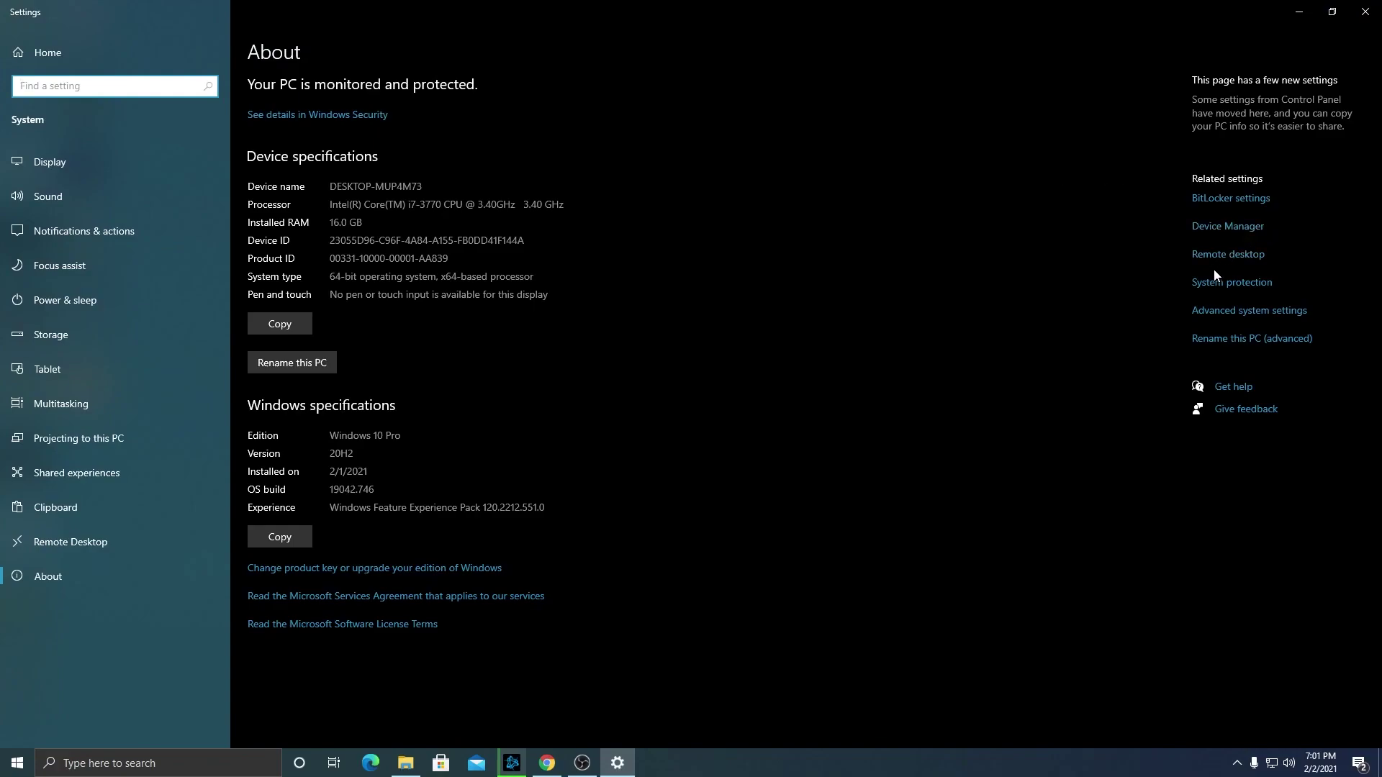
pyautogui.click(1240, 315)
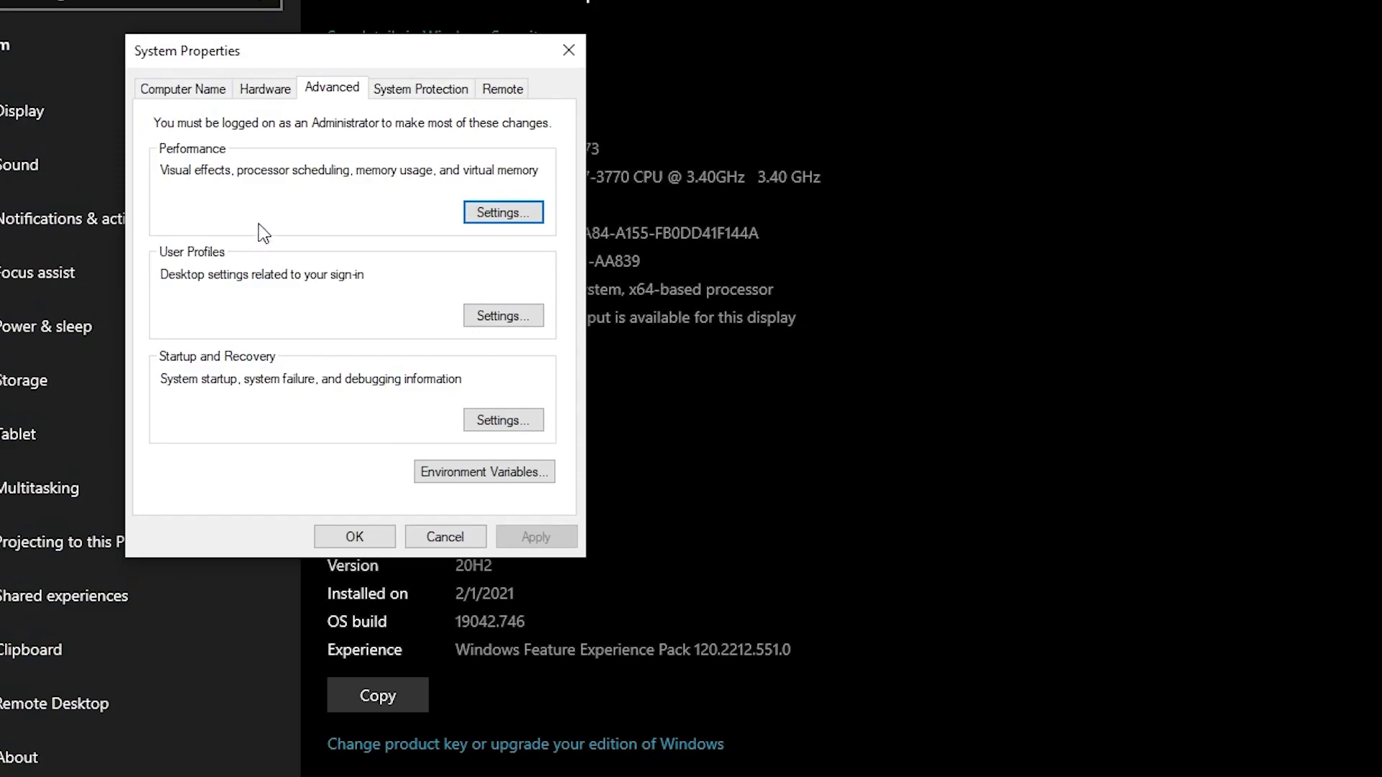
pyautogui.click(497, 212)
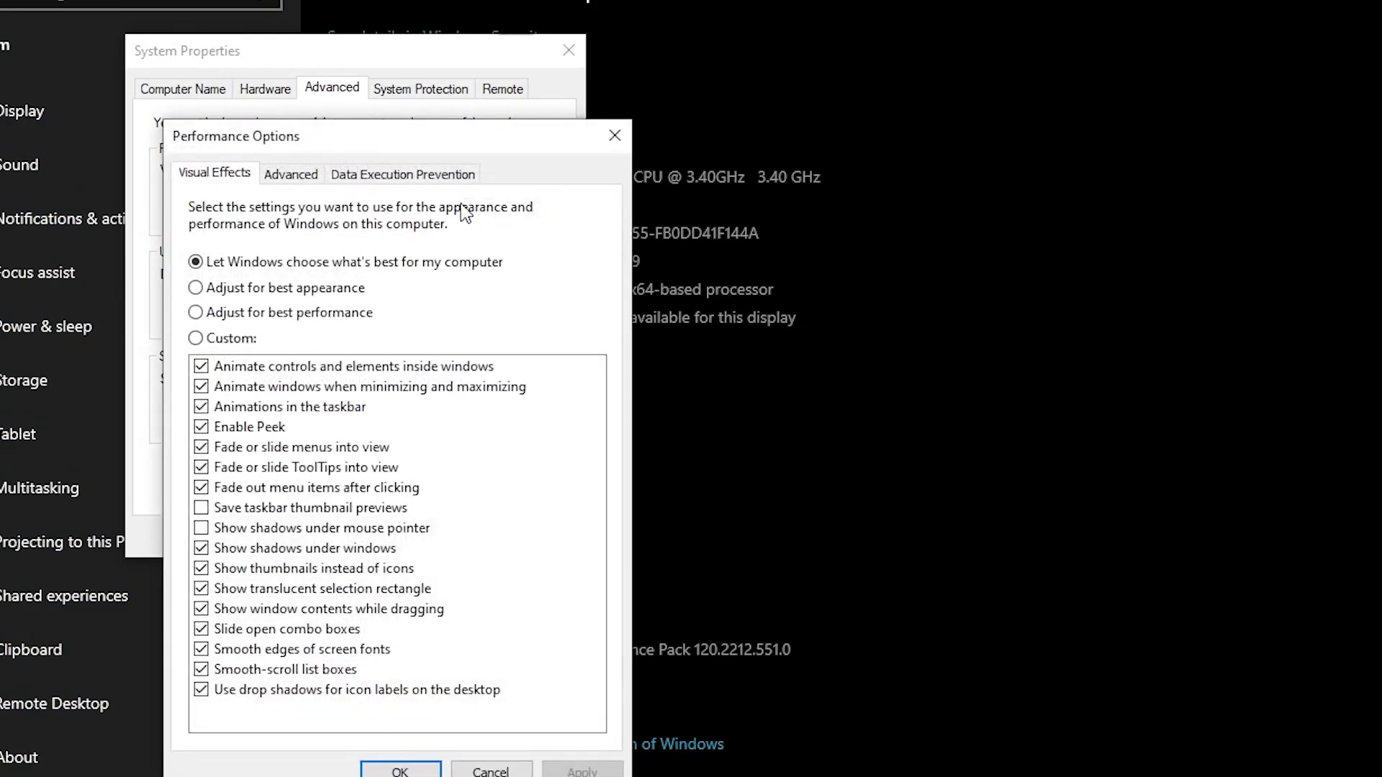
pyautogui.click(317, 180)
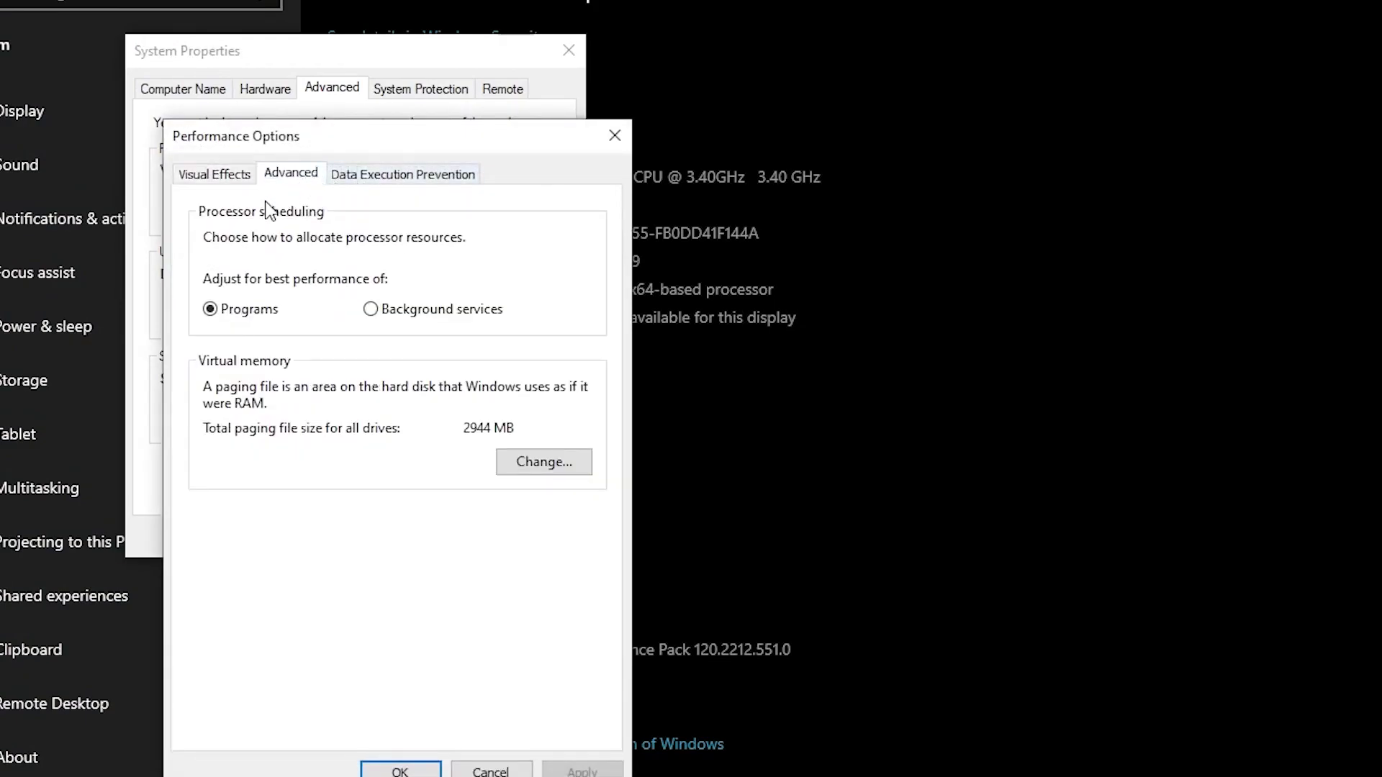
pyautogui.click(211, 308)
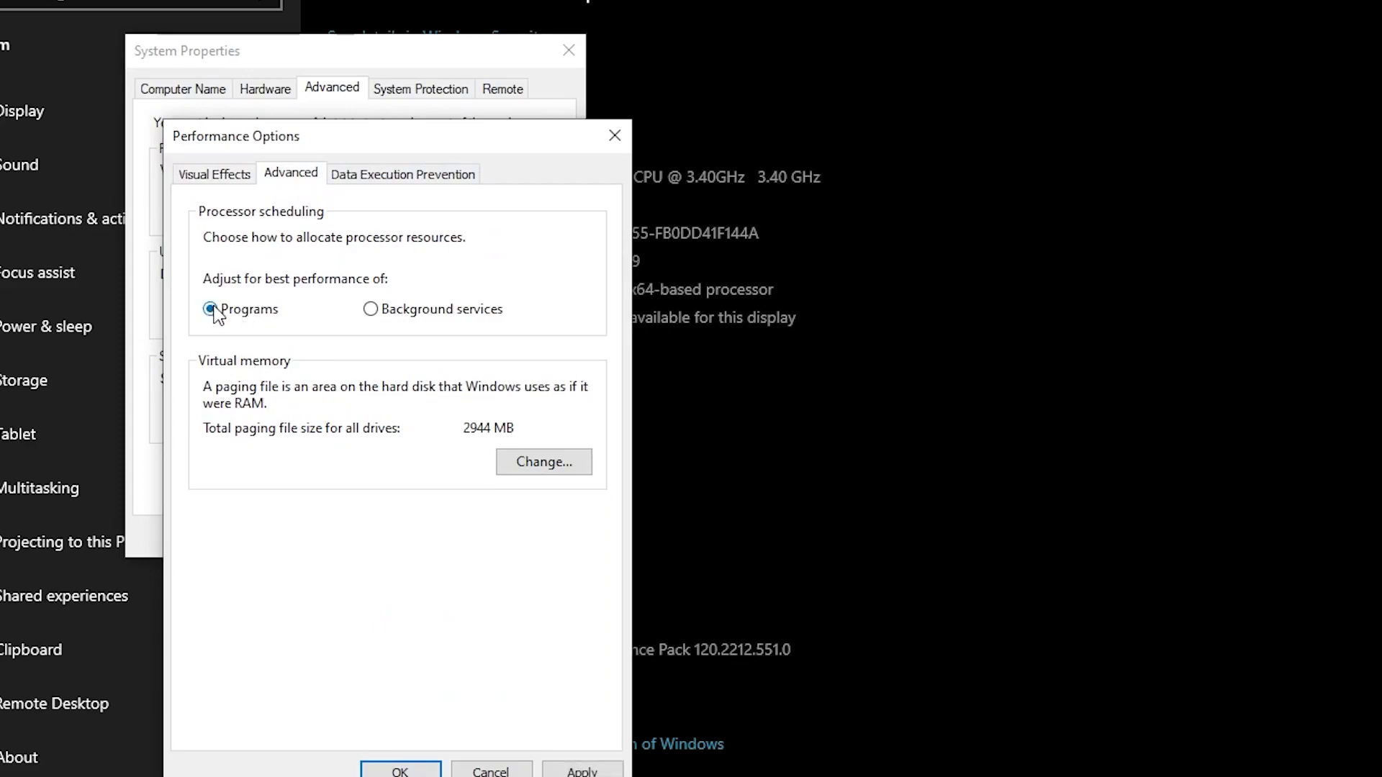
# Step: Turn off automatic paging file management, choose No paging file for drive C: and accept the performance settings
pyautogui.click(535, 464)
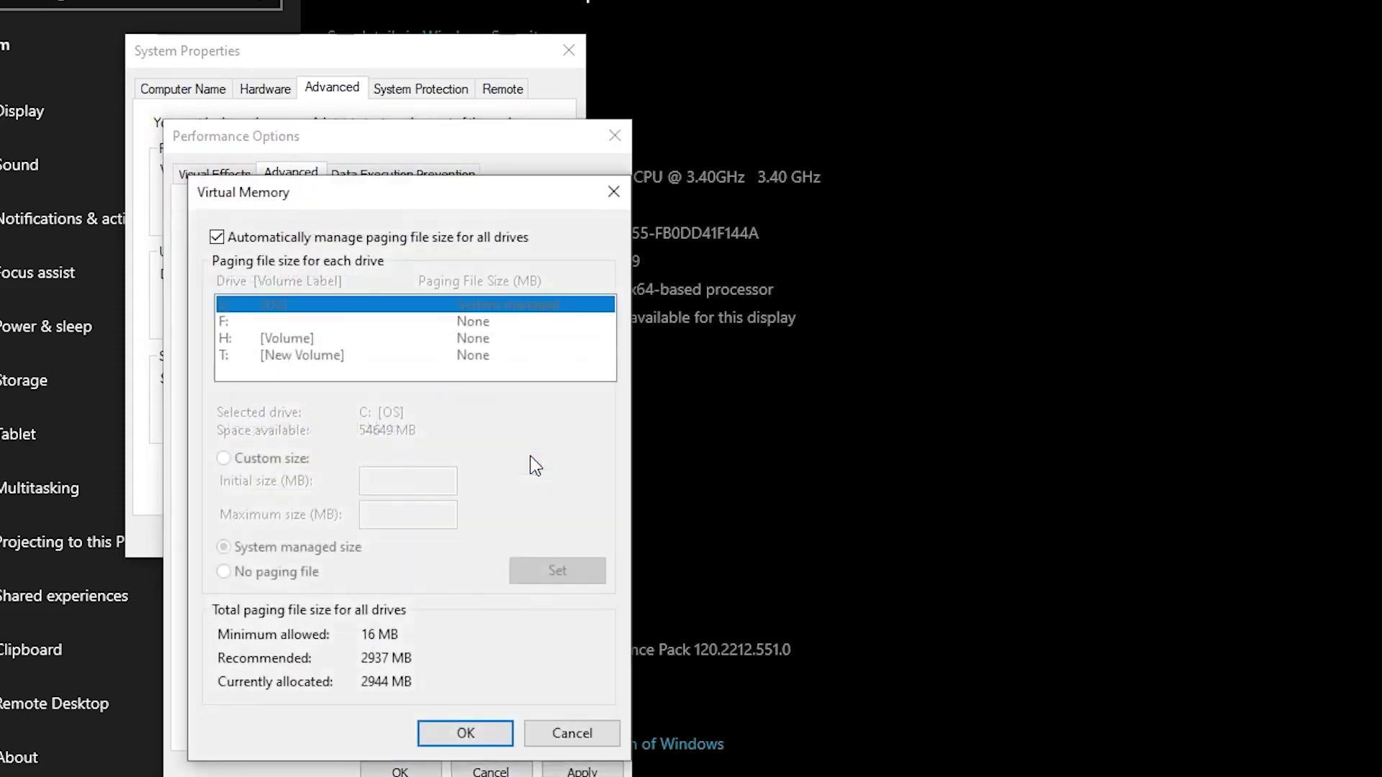
pyautogui.click(229, 242)
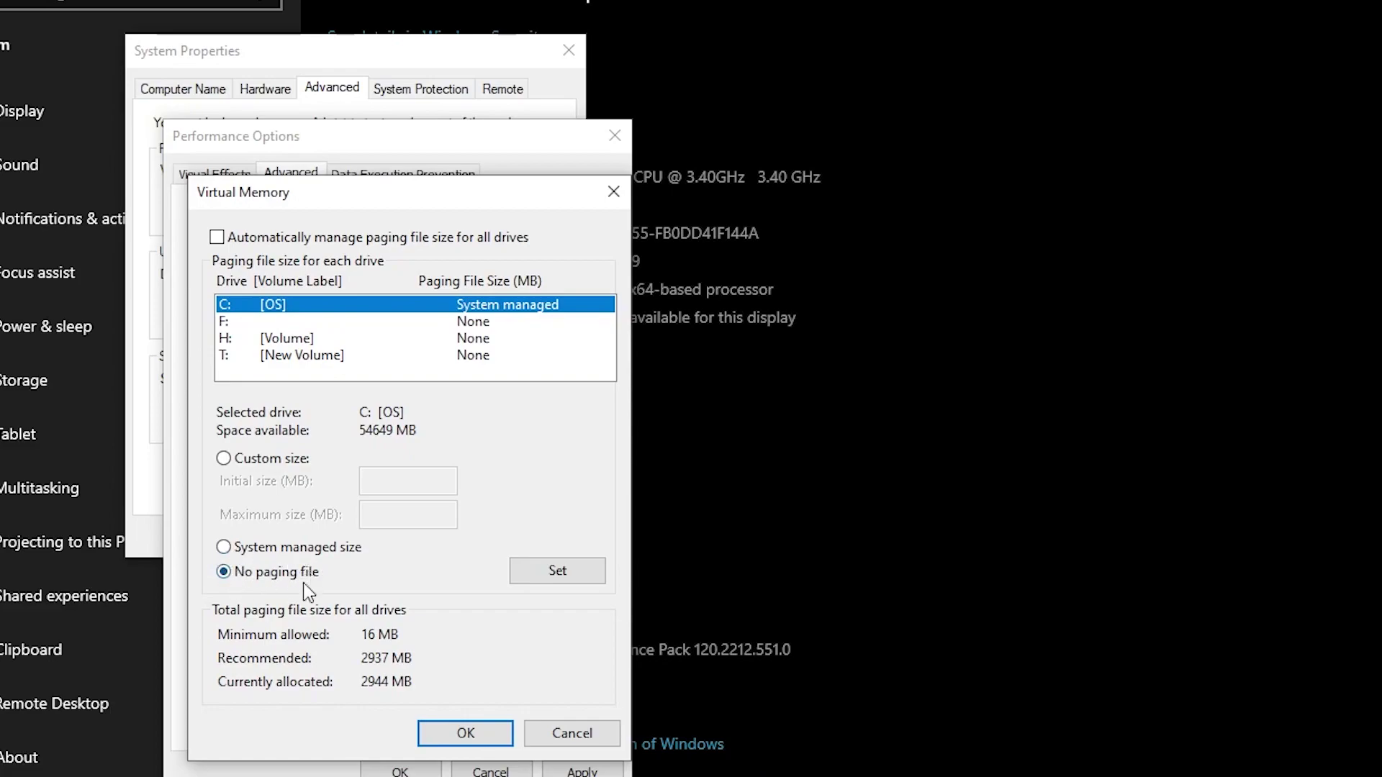
pyautogui.click(479, 730)
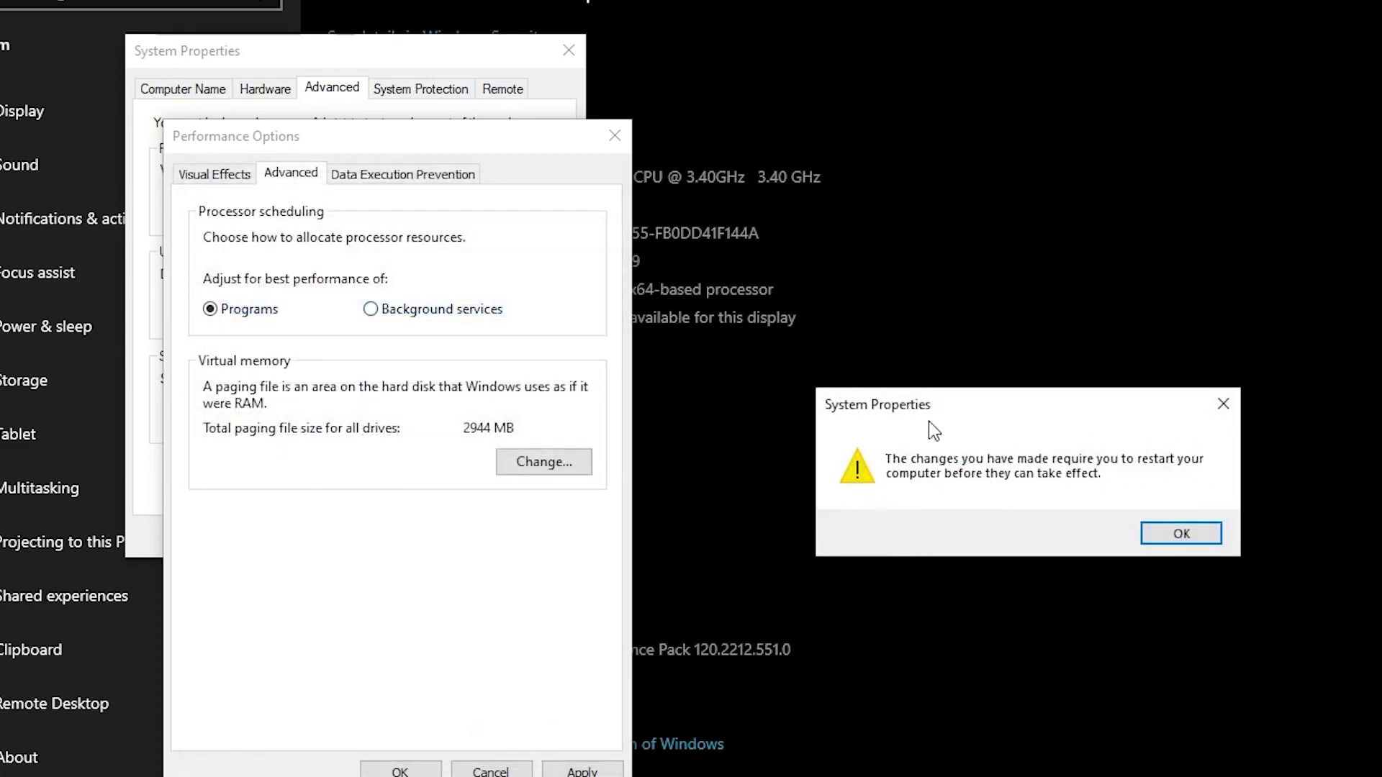
pyautogui.click(1173, 544)
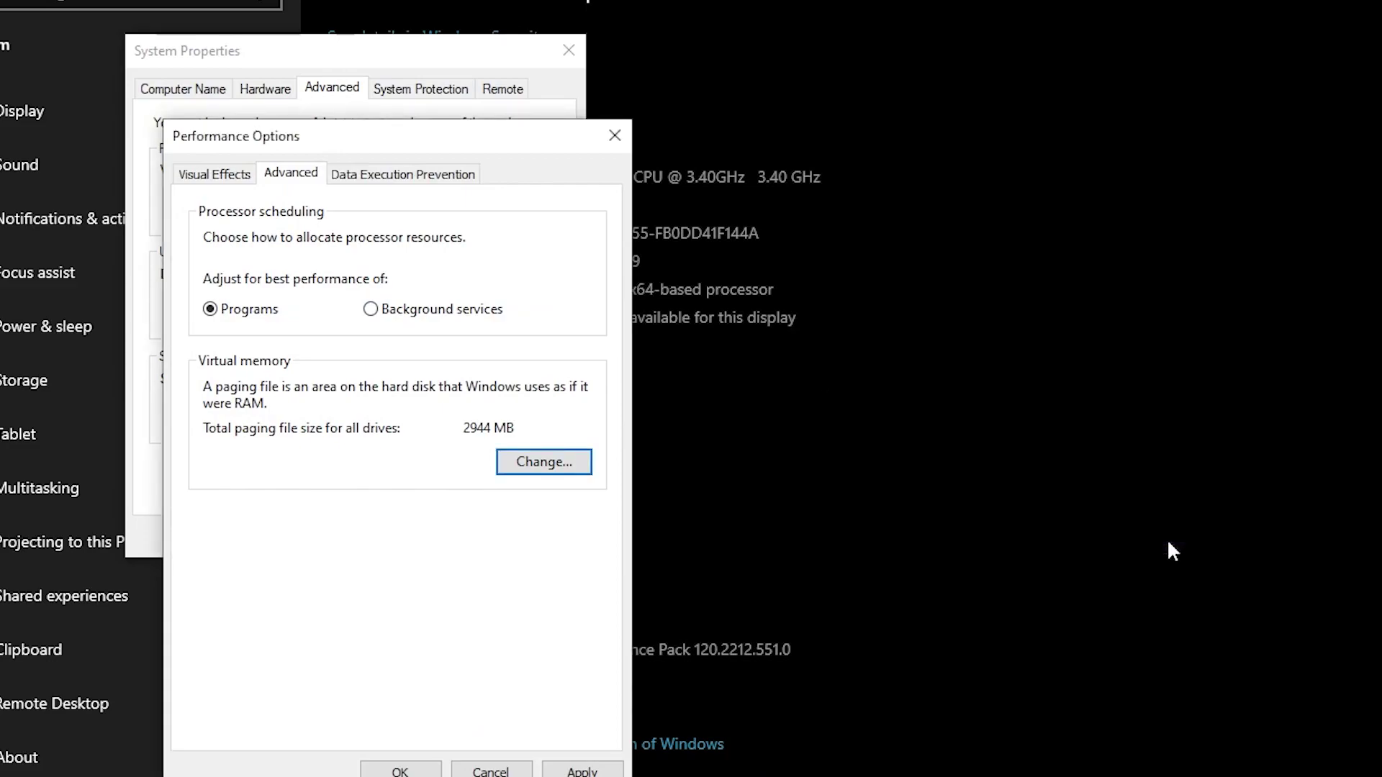
pyautogui.click(400, 770)
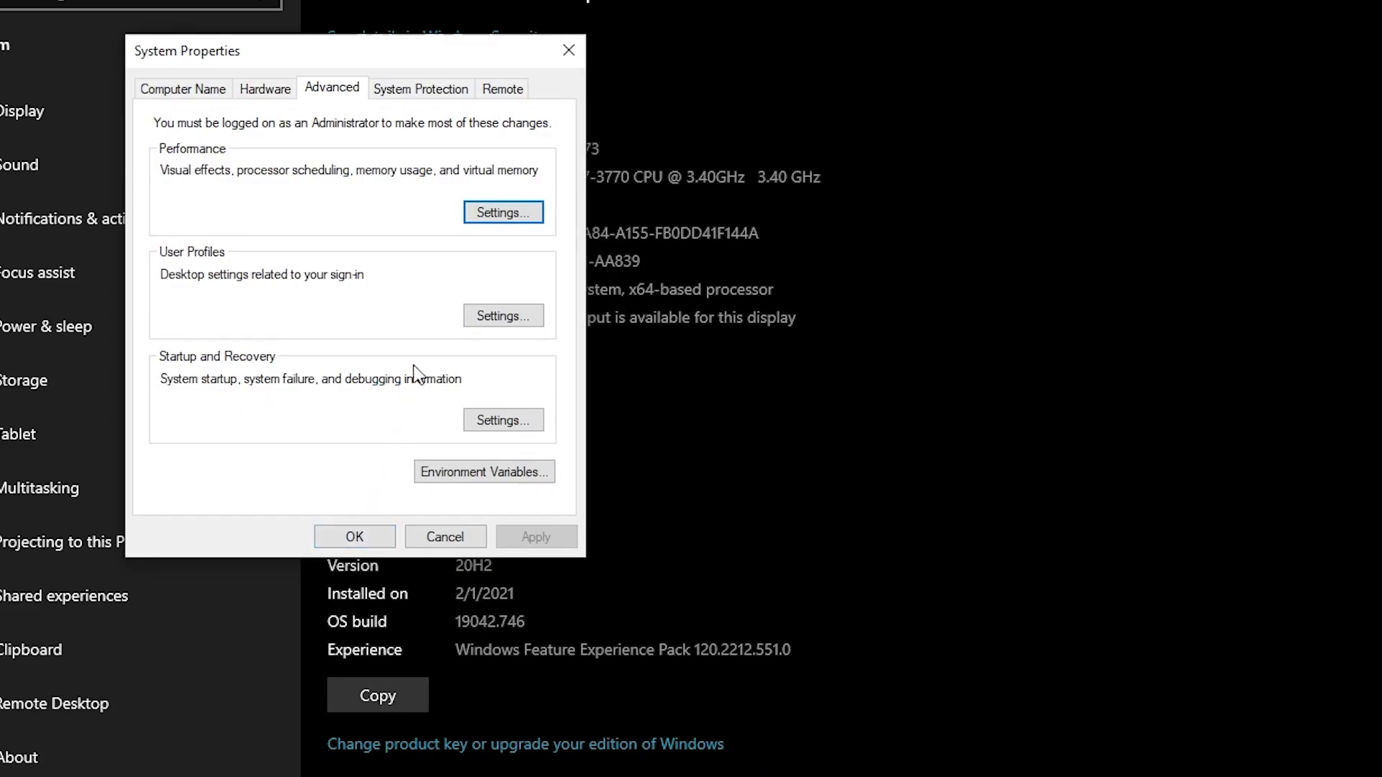
# Step: Adjust visual effects for best performance, keeping only thumbnails instead of icons and smooth edges of screen fonts, then apply and close System Properties
pyautogui.click(479, 216)
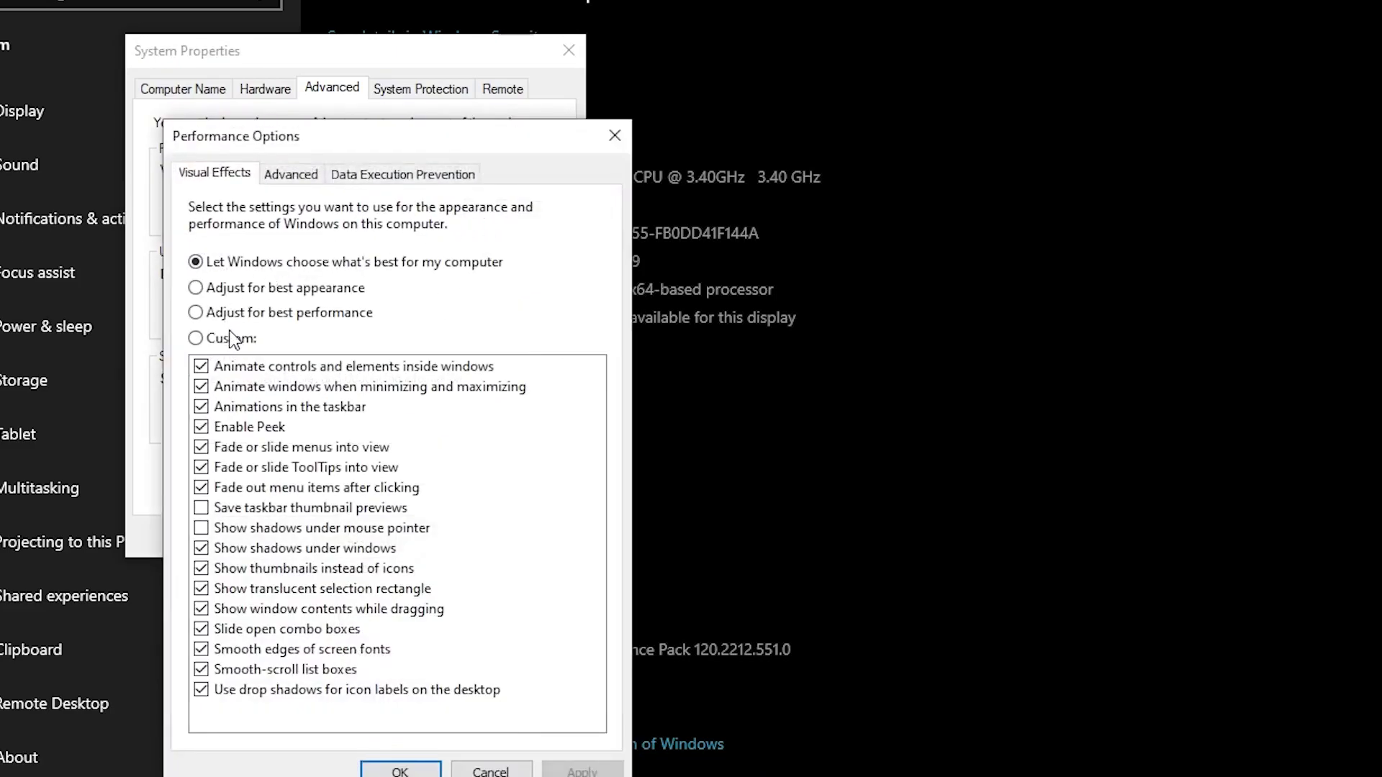
pyautogui.click(214, 312)
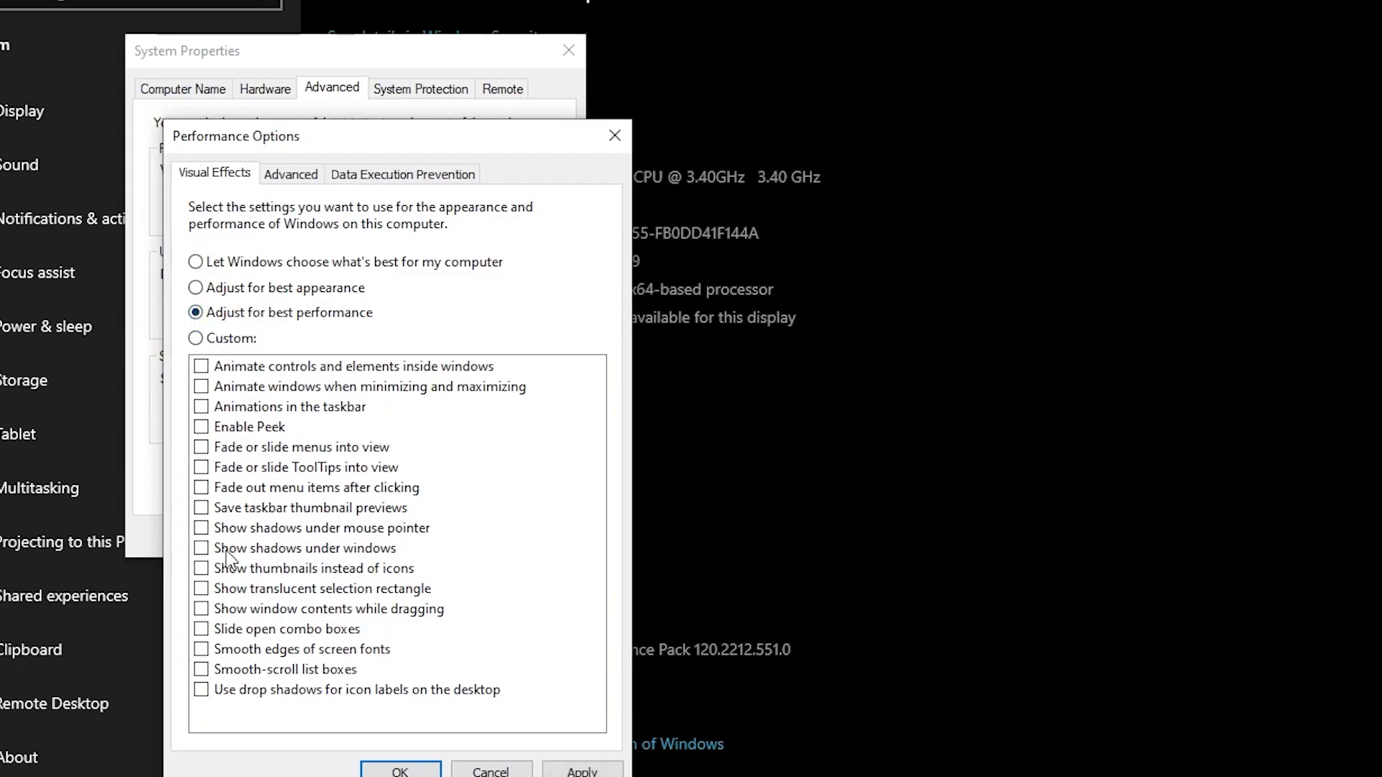
pyautogui.click(203, 570)
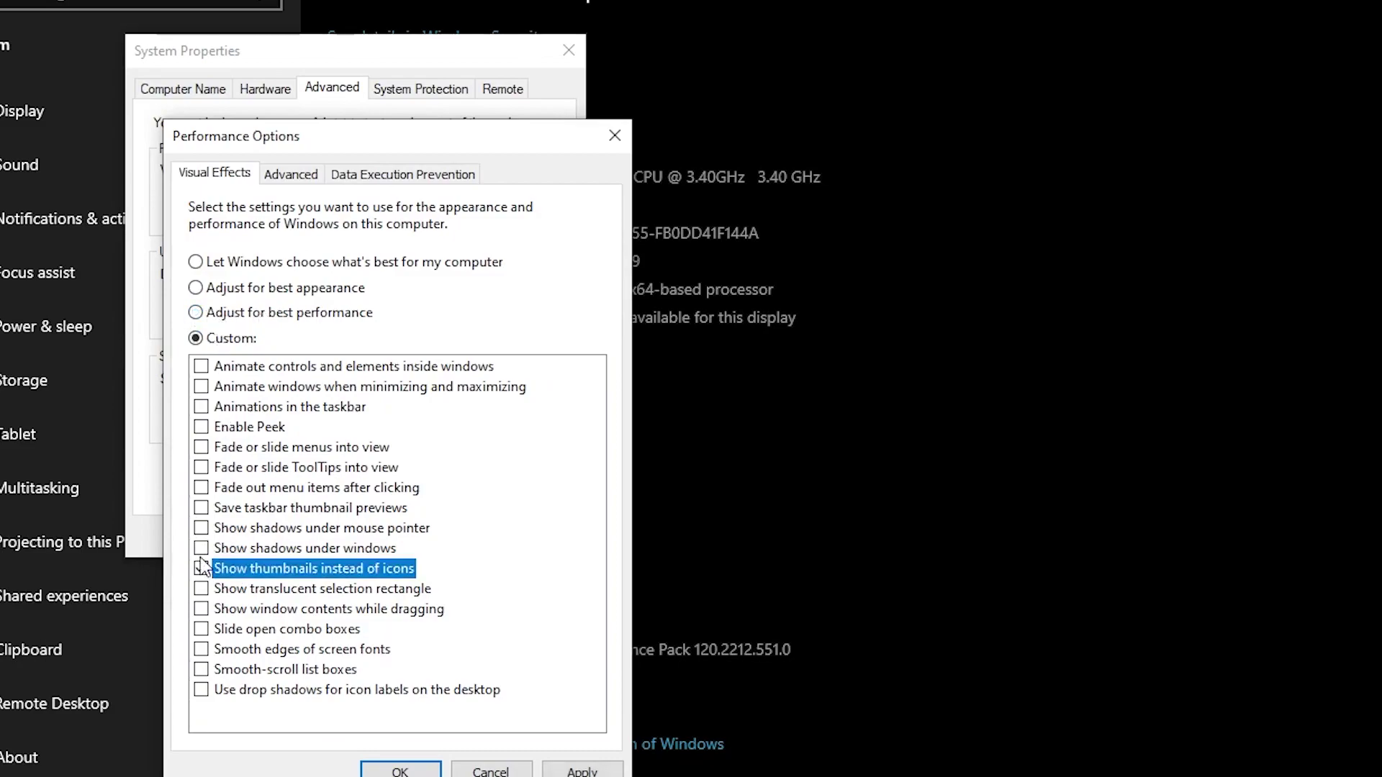
pyautogui.click(203, 651)
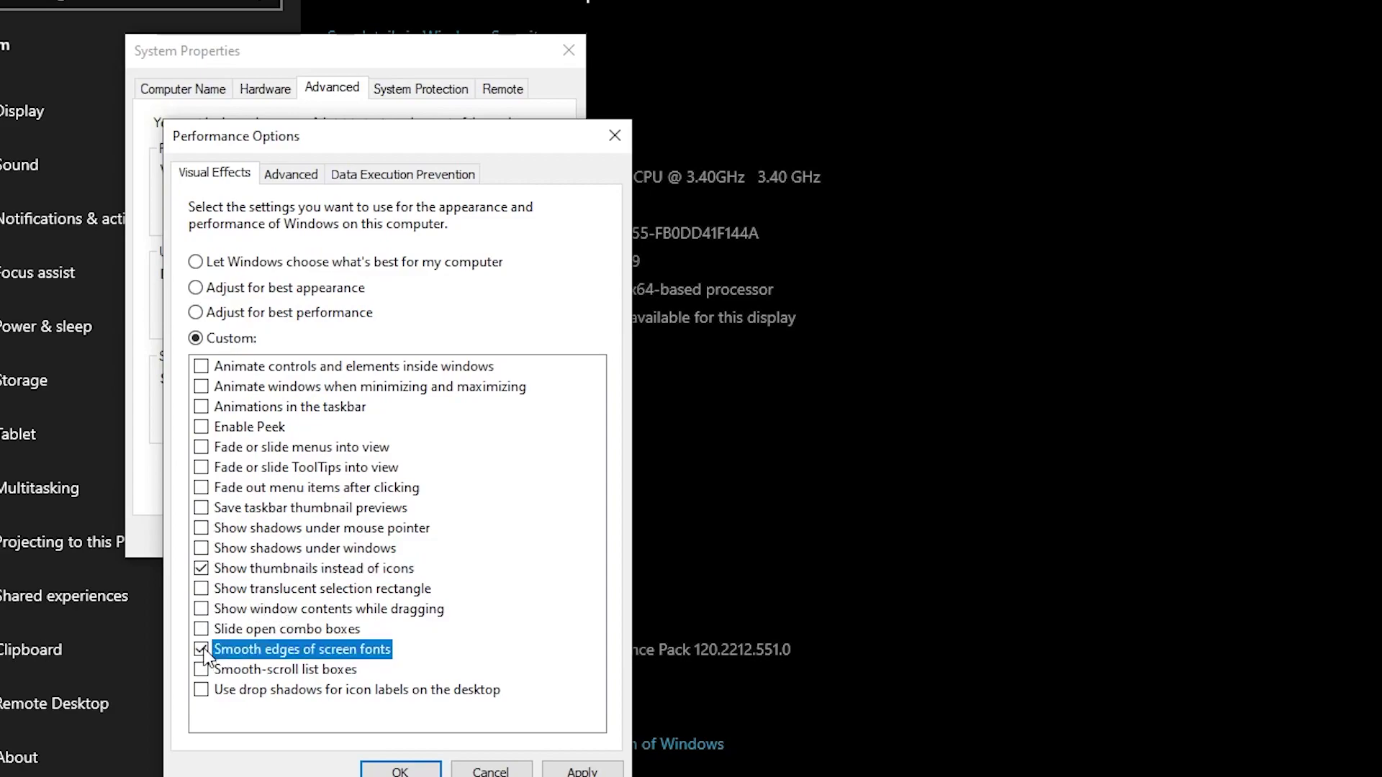
pyautogui.click(576, 768)
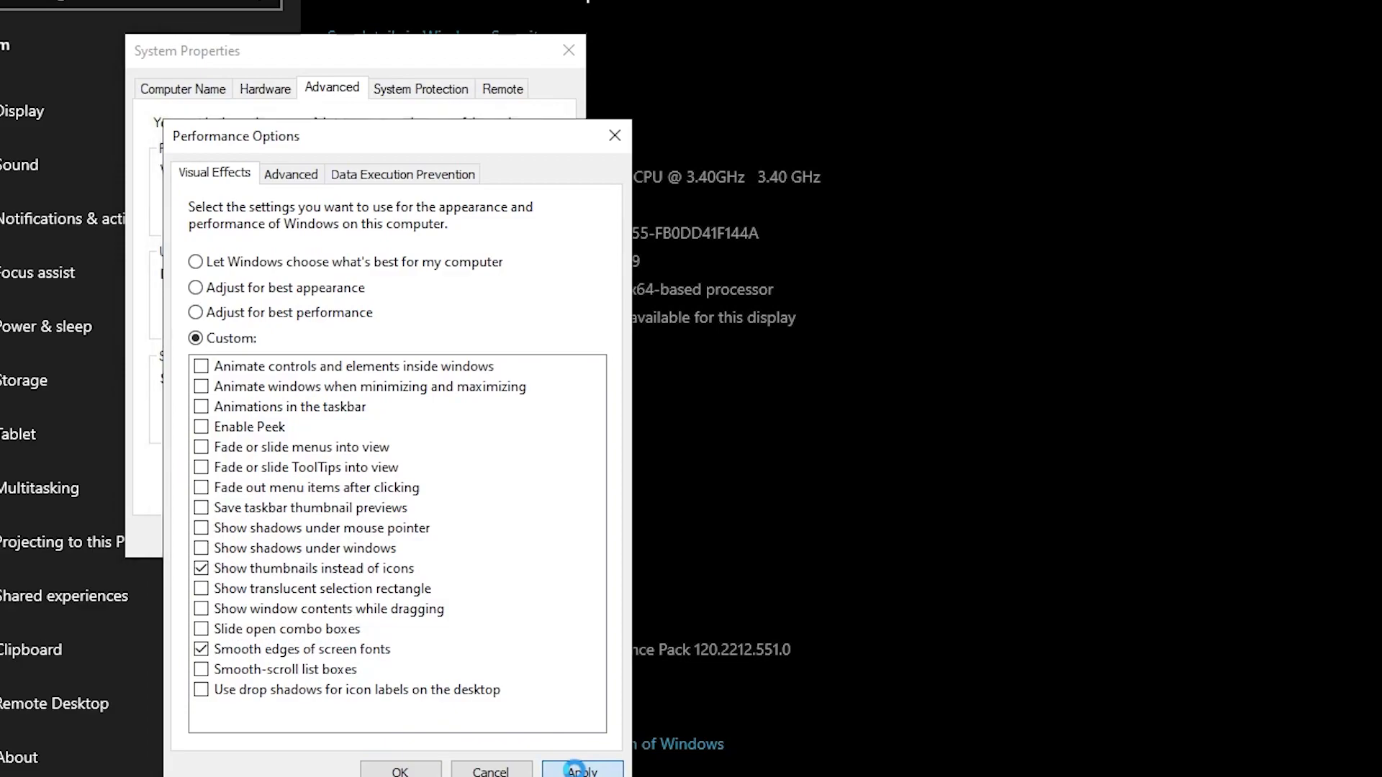
pyautogui.click(400, 768)
pyautogui.click(357, 539)
pyautogui.click(1139, 473)
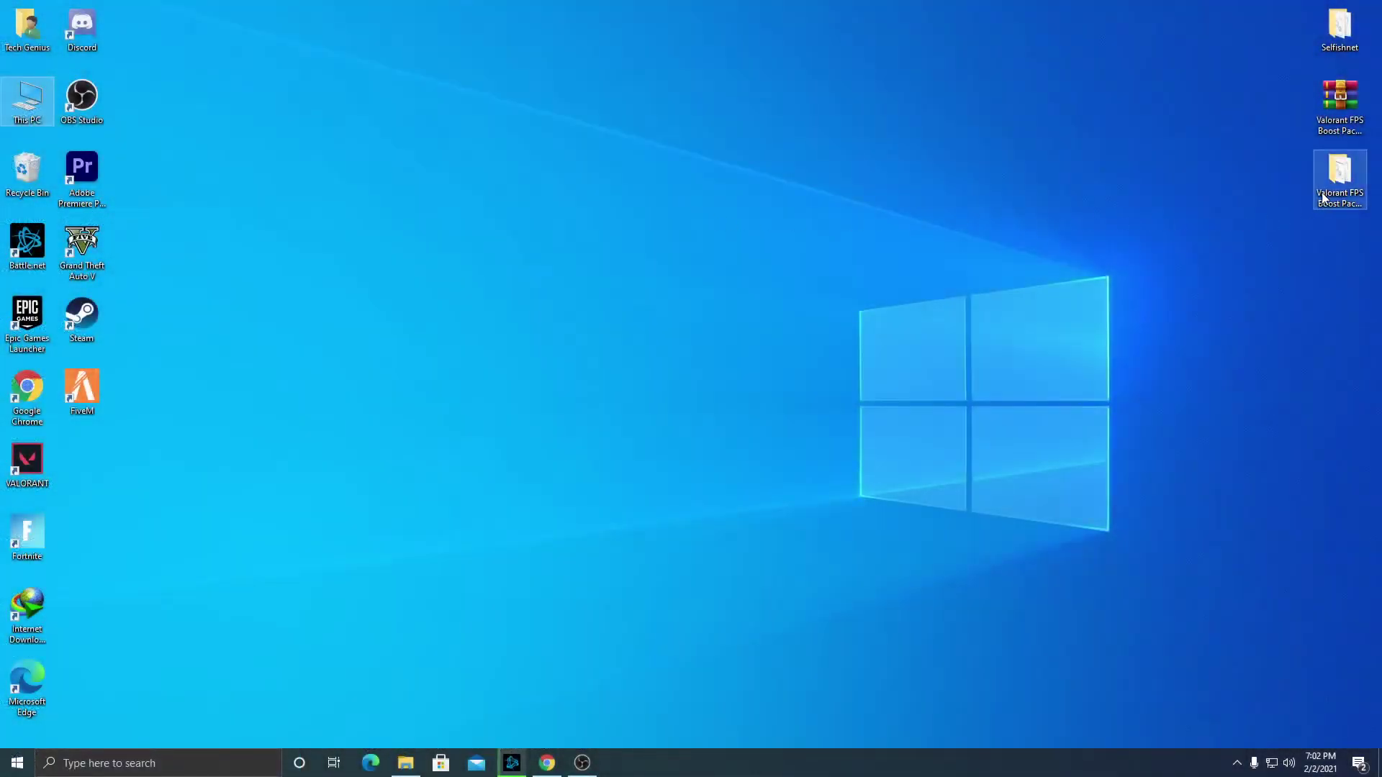
# Step: Move the Valorant FPS Boost Pack 2021 archive and its extracted folder side by side into the open area of the desktop
pyautogui.moveTo(1337, 128); pyautogui.dragTo(414, 268)
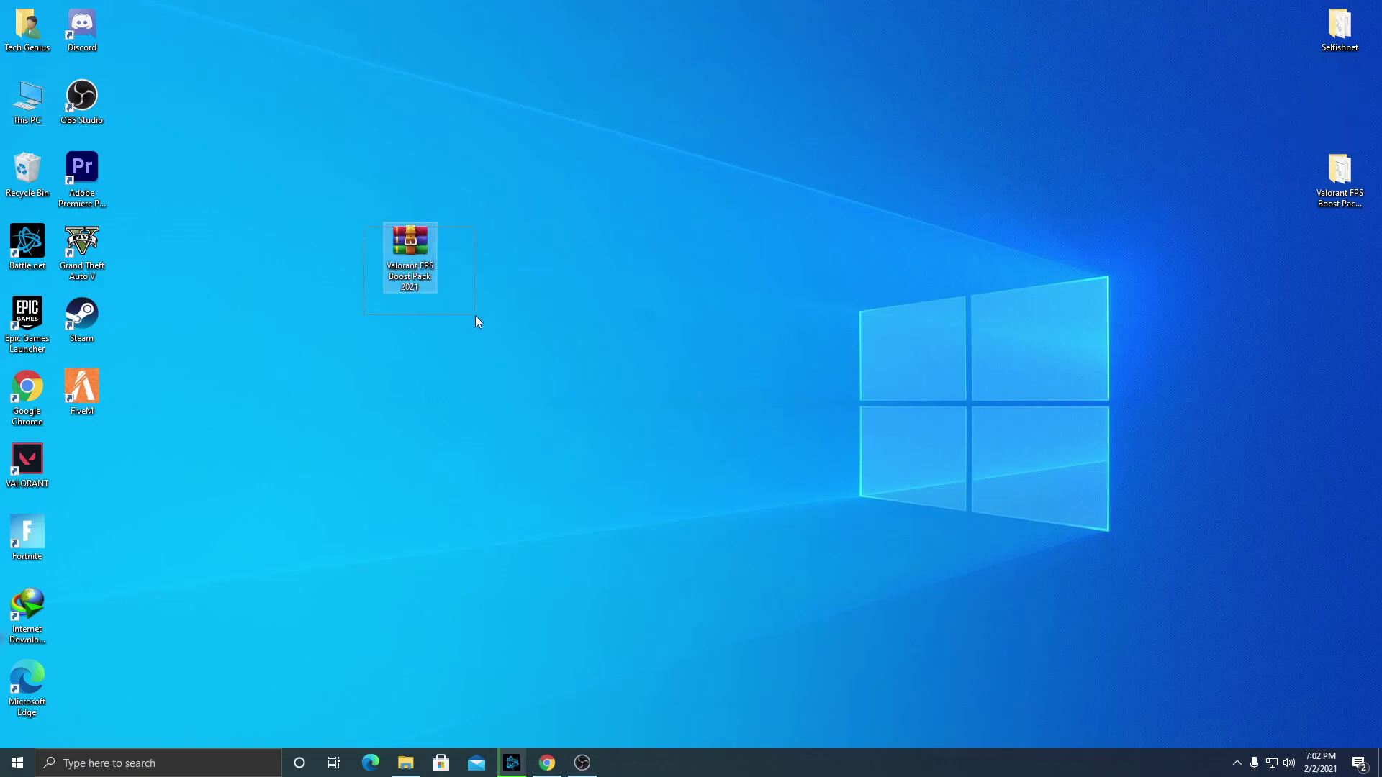
pyautogui.moveTo(475, 317); pyautogui.dragTo(438, 269)
pyautogui.moveTo(1332, 191); pyautogui.dragTo(601, 250)
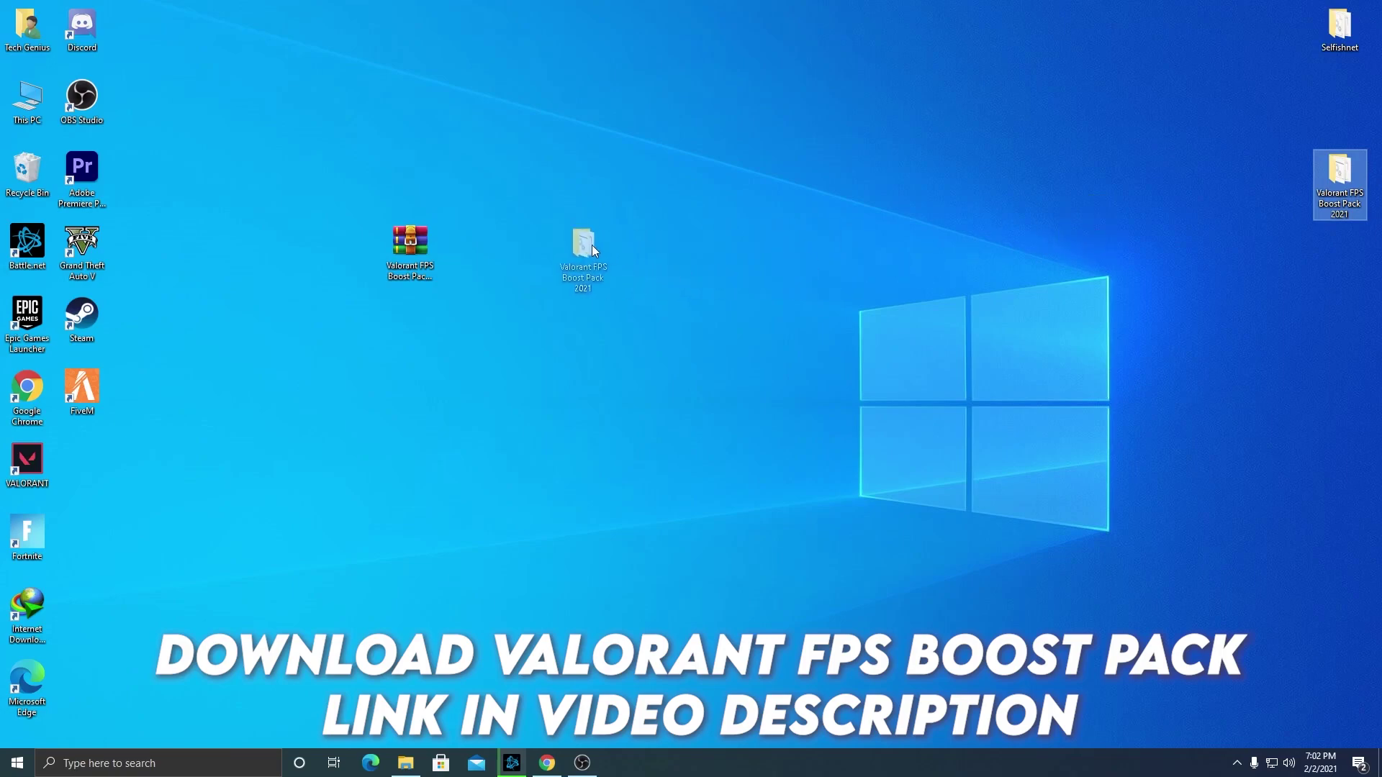
pyautogui.moveTo(499, 244); pyautogui.dragTo(503, 248)
# Step: Open the extracted Valorant FPS Boost Pack 2021 folder in a maximized window and show its contents as large icons
pyautogui.rightClick(398, 248)
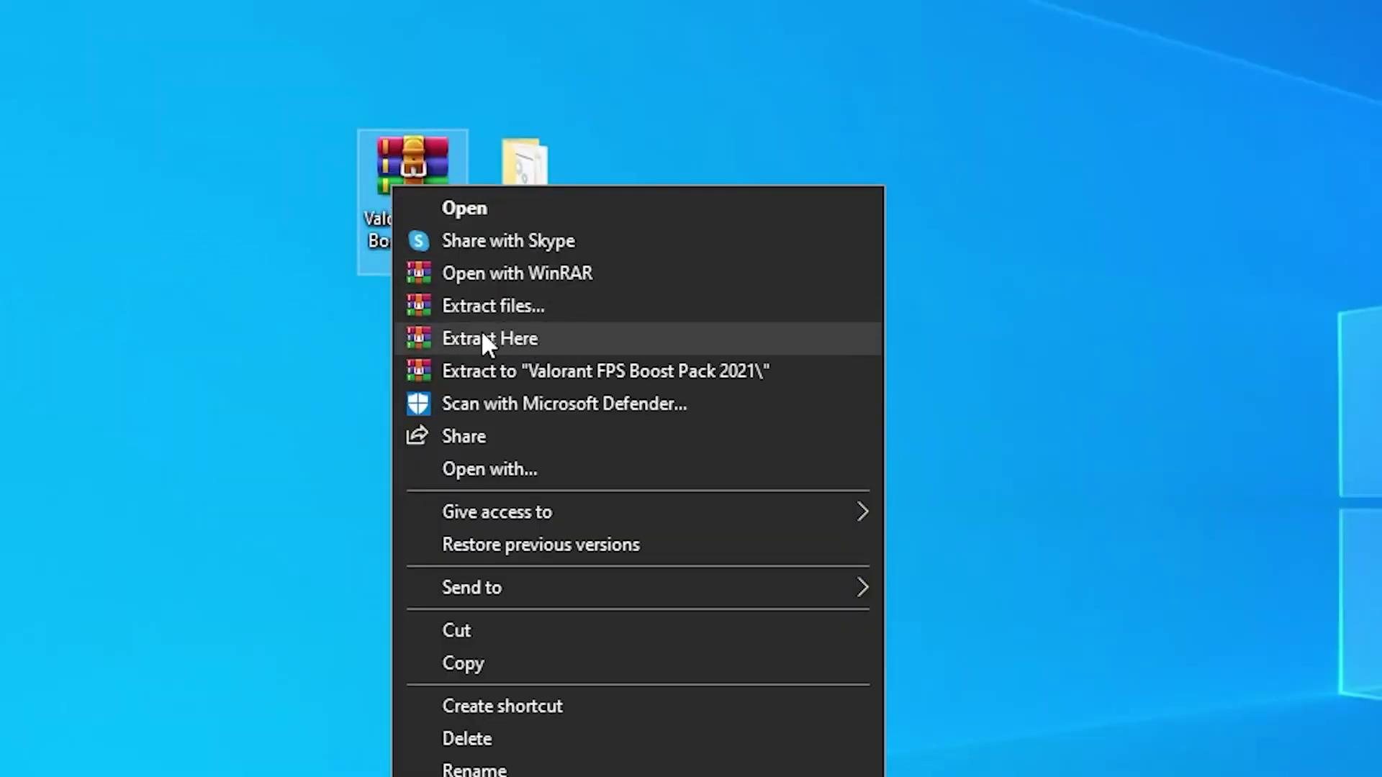
pyautogui.click(269, 336)
pyautogui.doubleClick(534, 206)
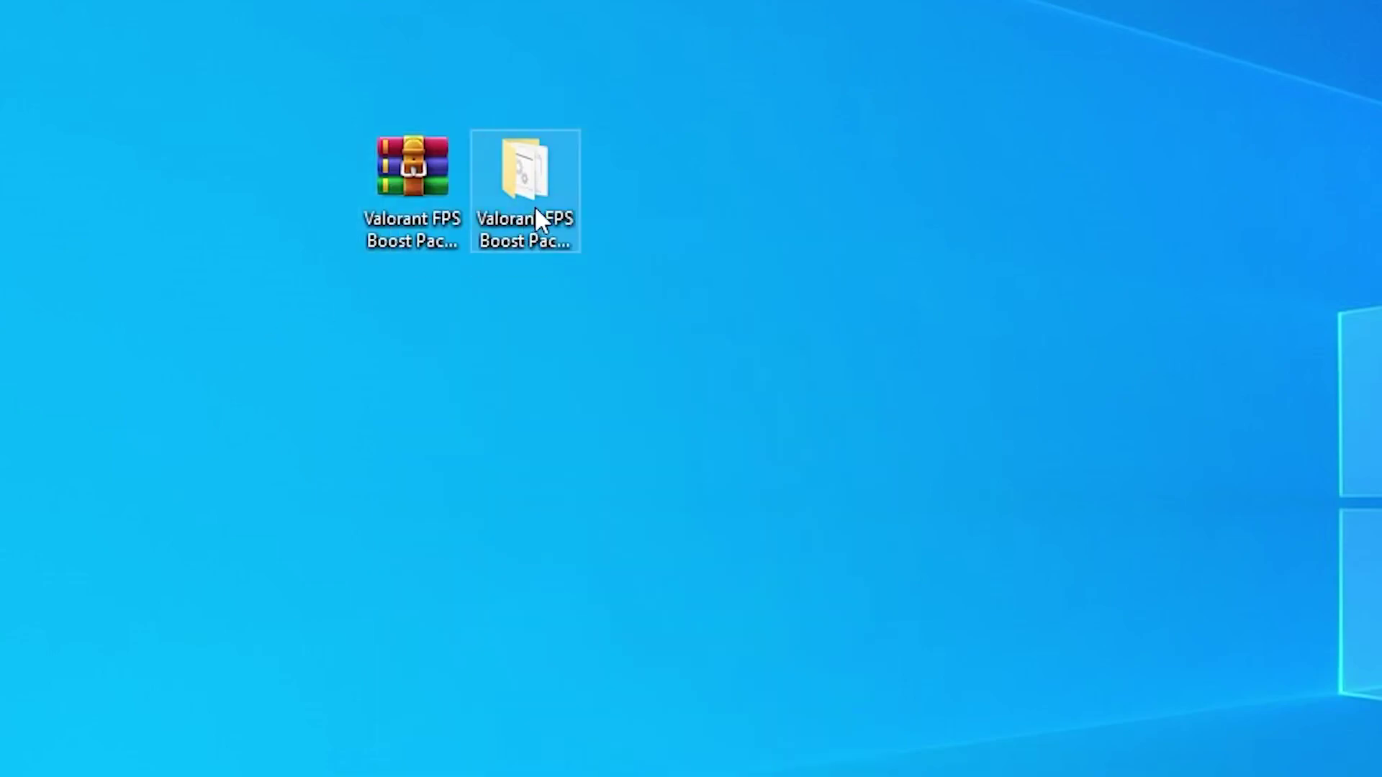
pyautogui.doubleClick(773, 70)
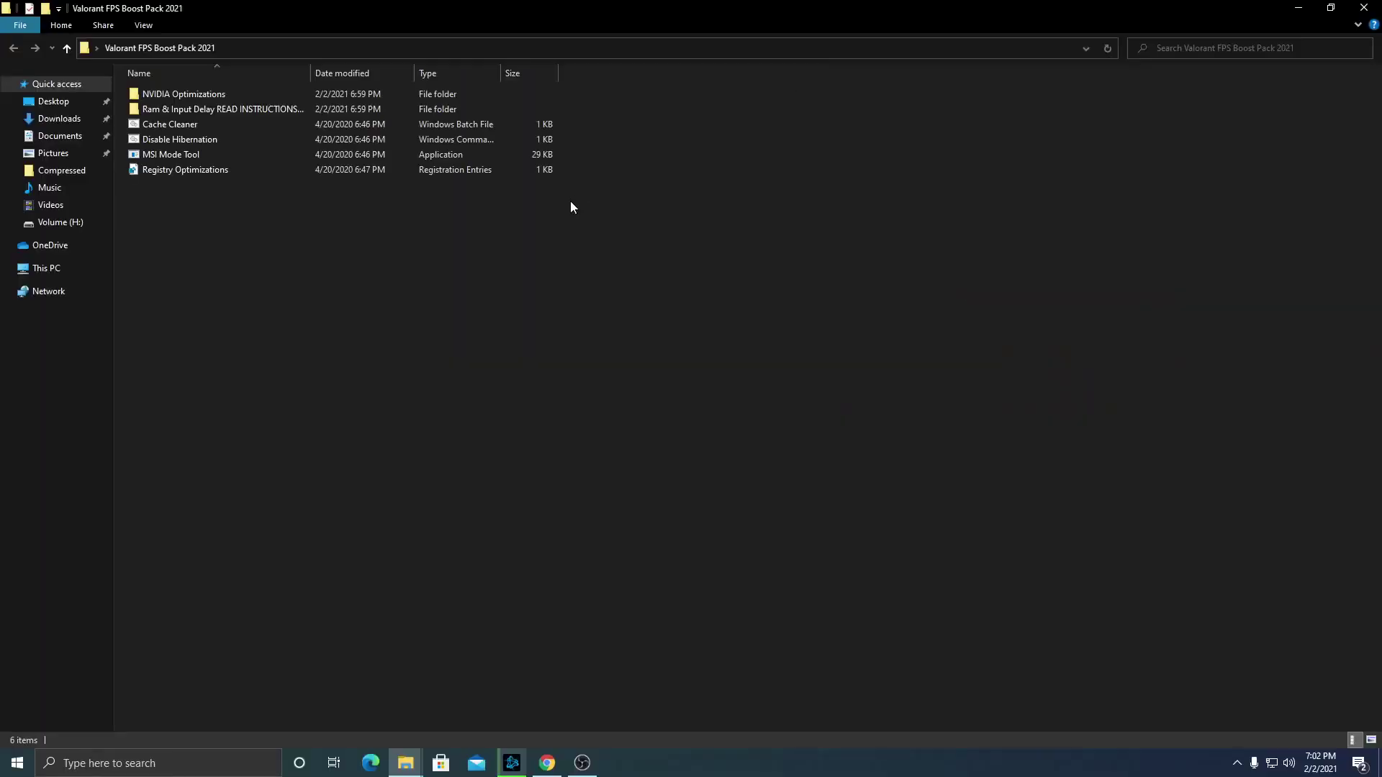
pyautogui.moveTo(205, 207); pyautogui.dragTo(261, 97)
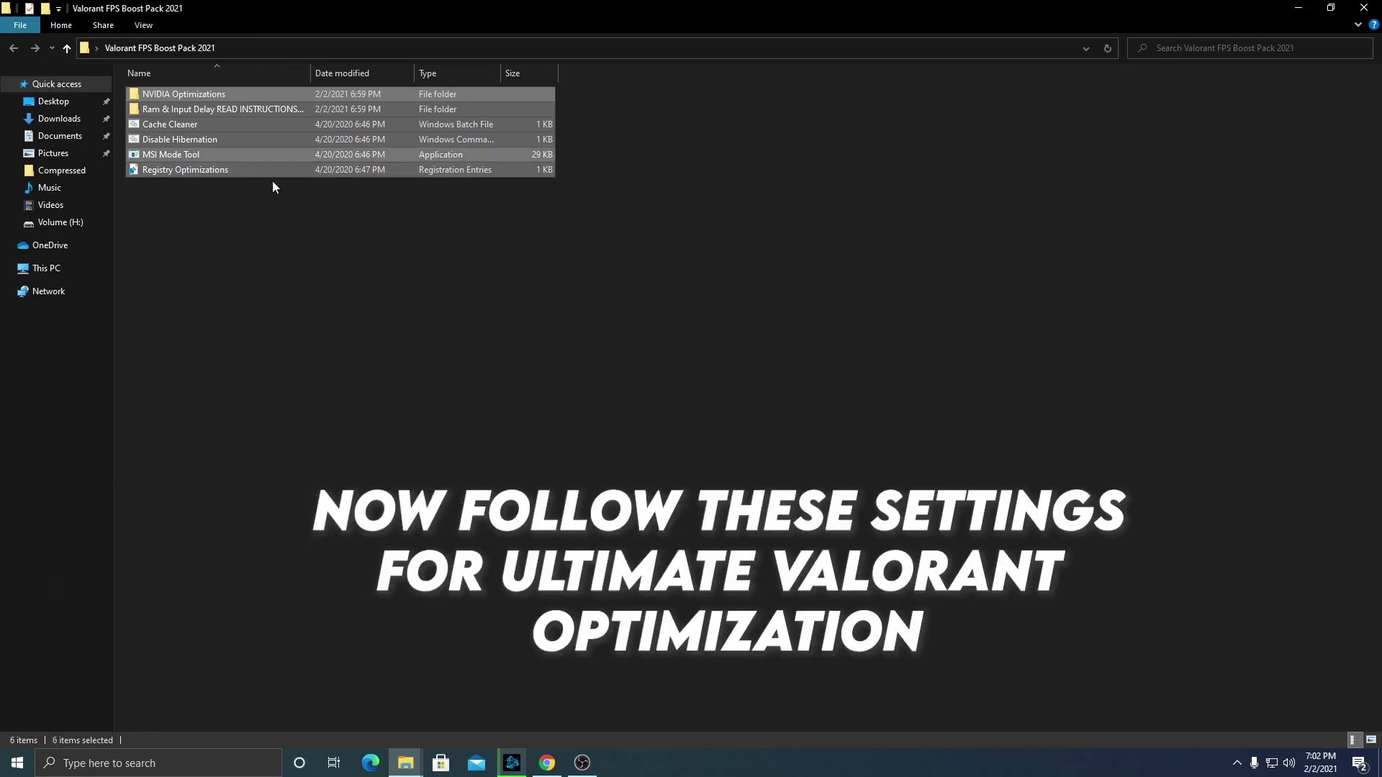
pyautogui.click(218, 237)
pyautogui.keyDown('ctrl'); pyautogui.scroll(5, 218, 238); pyautogui.keyUp('ctrl')
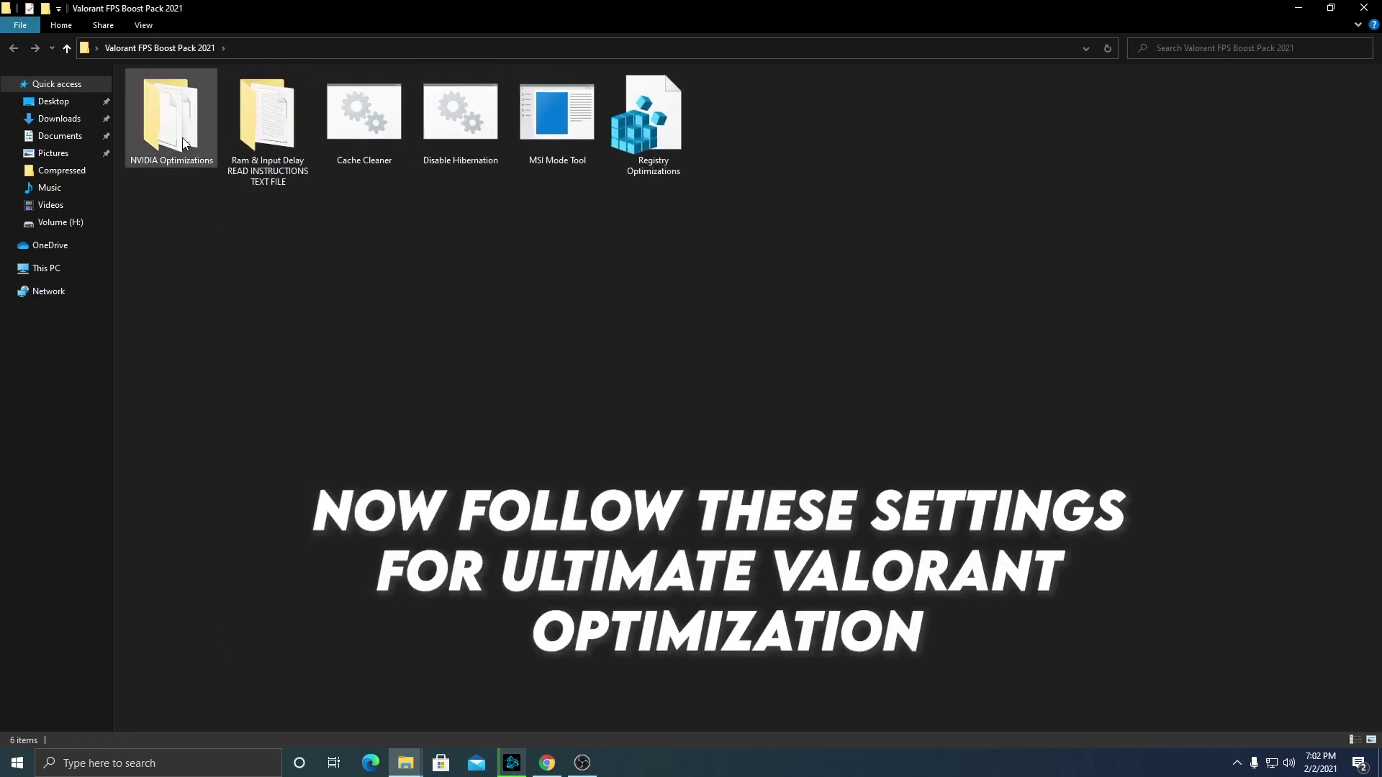
# Step: Run nvidiaProfileInspector from the NVIDIA Optimizations folder as administrator and maximize its window
pyautogui.doubleClick(183, 136)
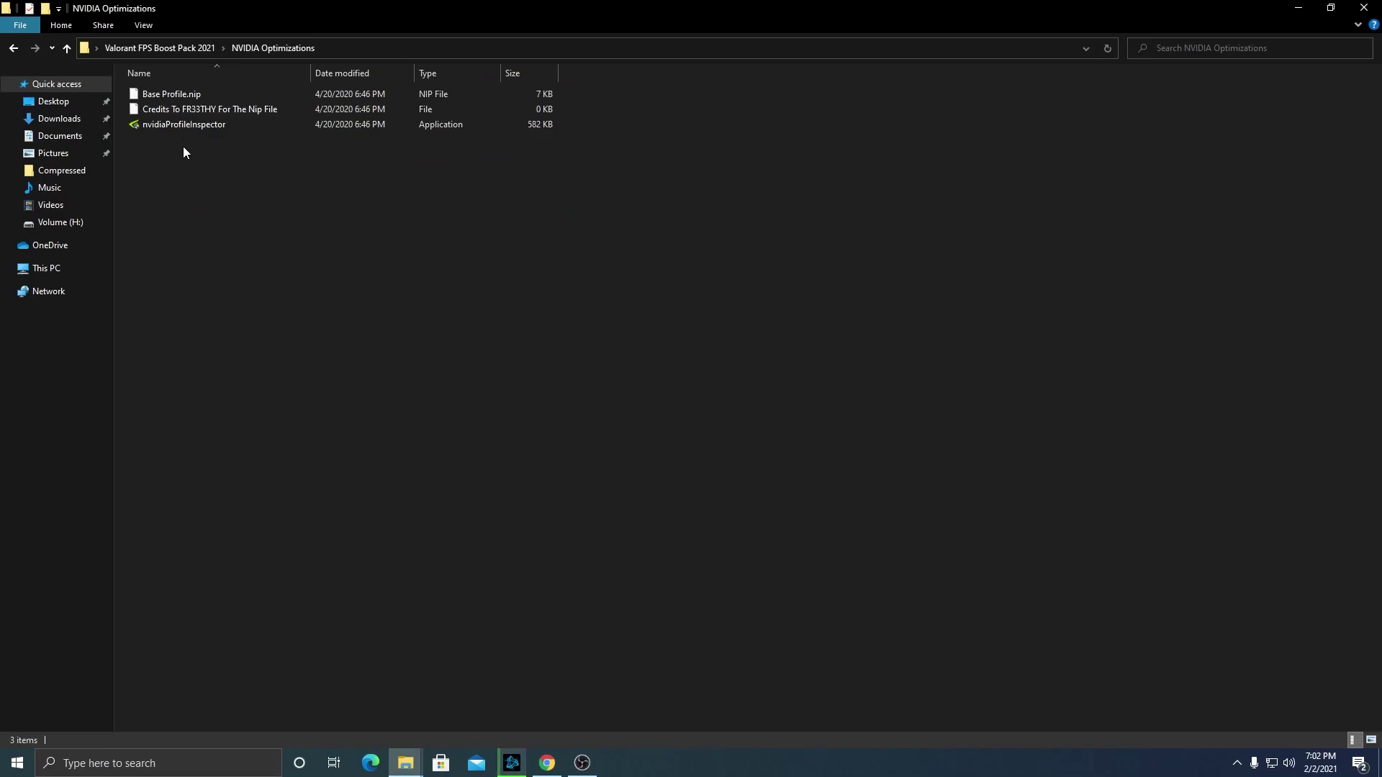
pyautogui.rightClick(183, 124)
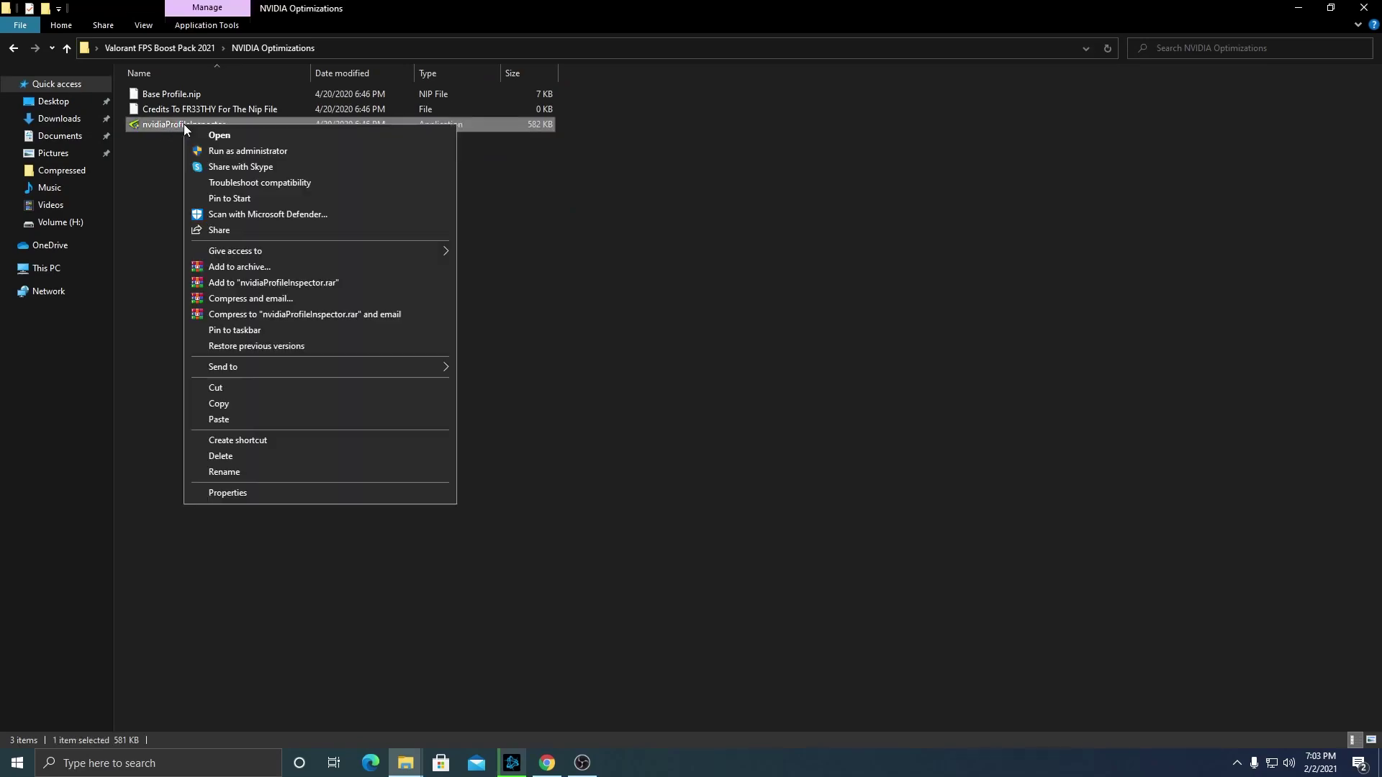
pyautogui.click(283, 152)
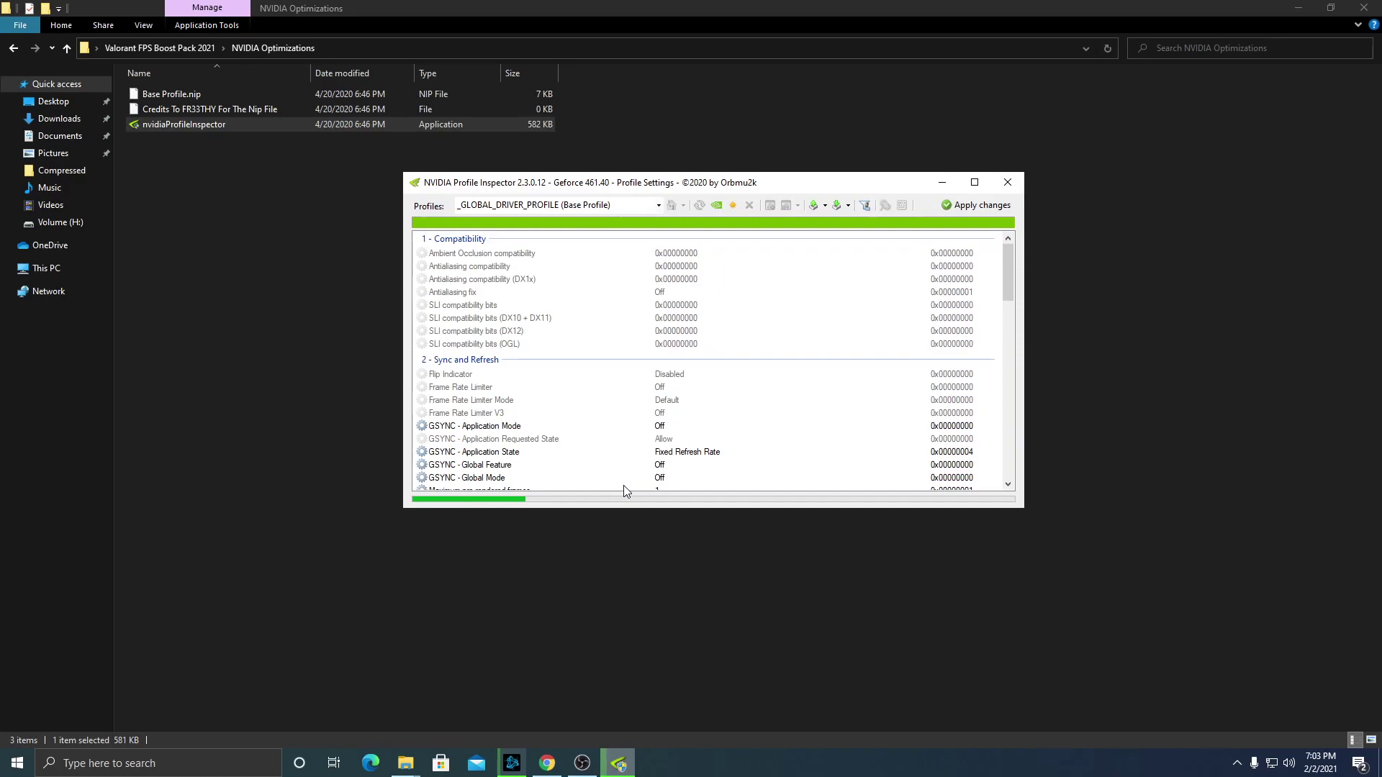
pyautogui.click(975, 183)
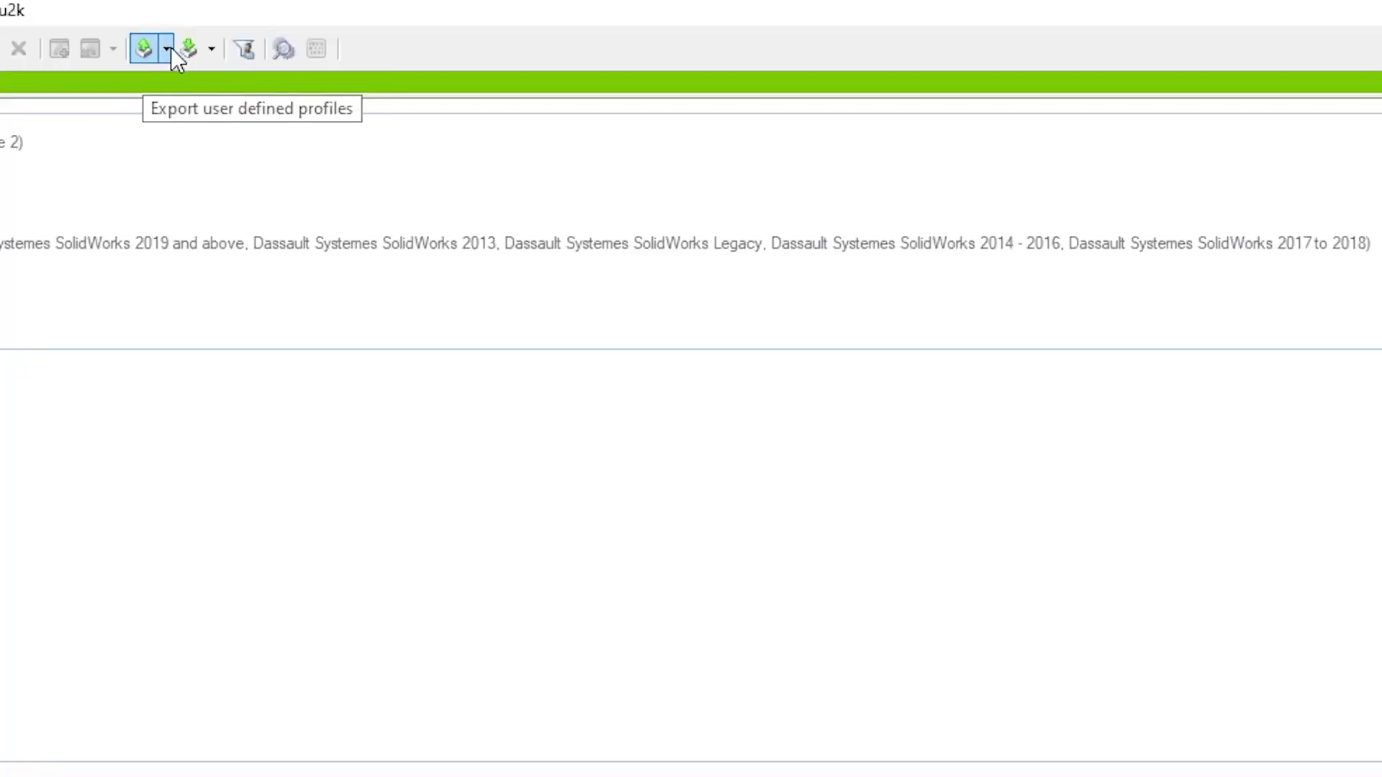
# Step: Import the Base Profile.nip profile from the NVIDIA Optimizations folder into NVIDIA Profile Inspector
pyautogui.click(197, 50)
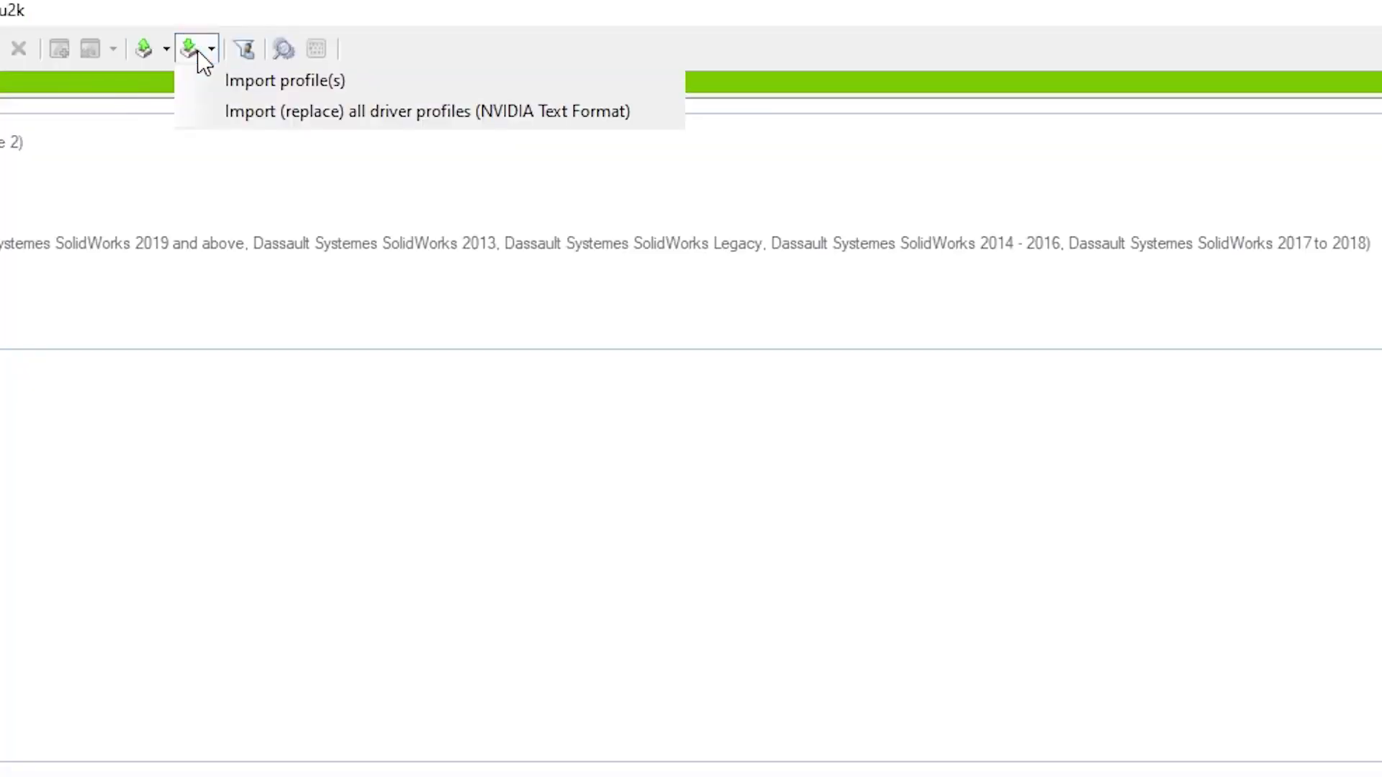
pyautogui.click(230, 72)
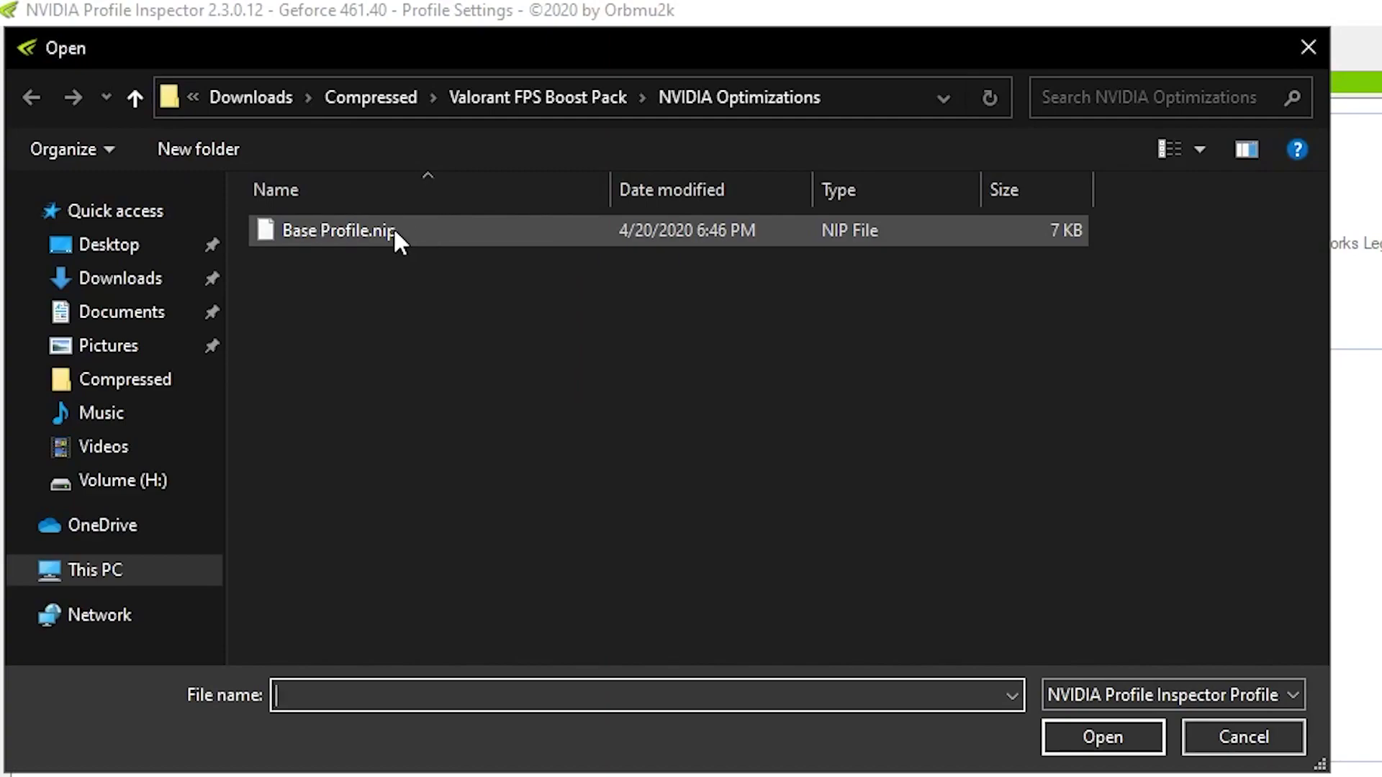
pyautogui.click(354, 230)
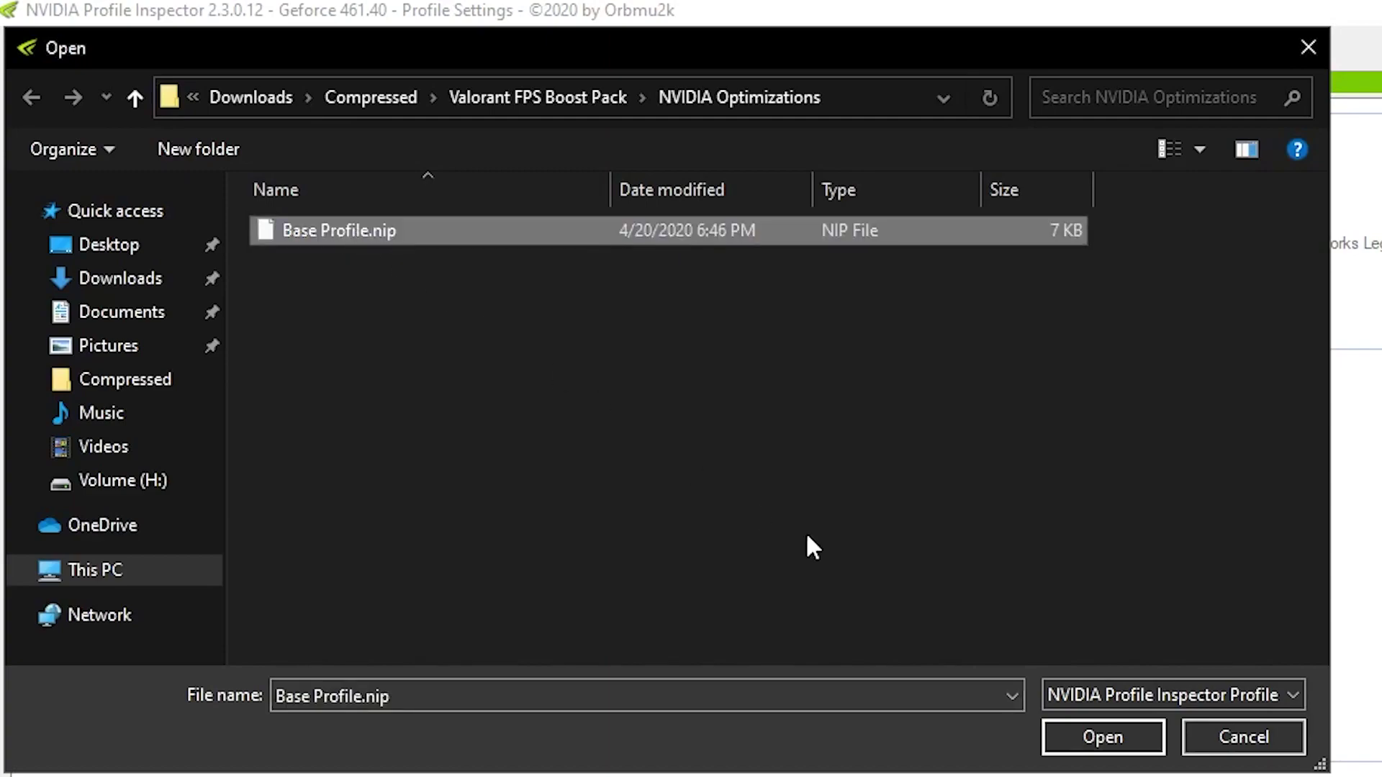
pyautogui.click(1073, 737)
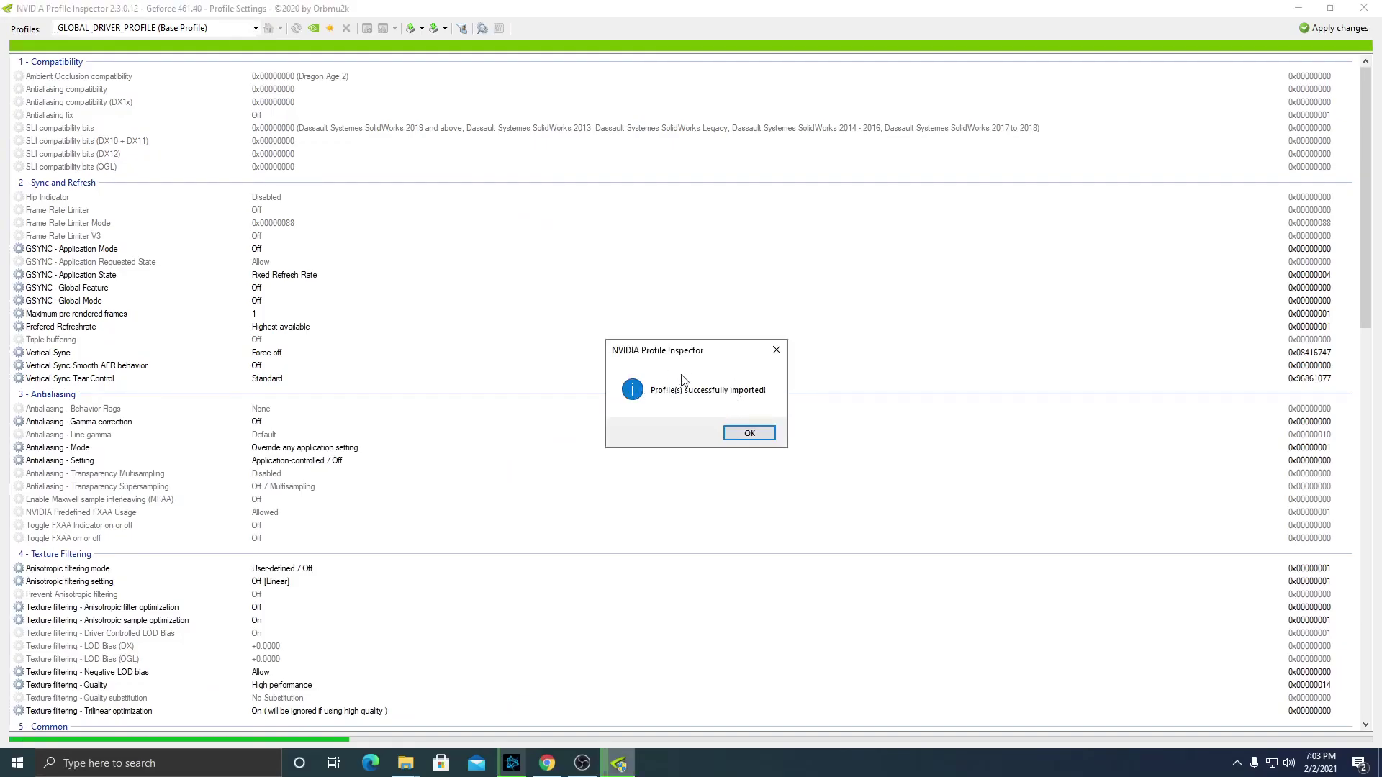
pyautogui.click(751, 433)
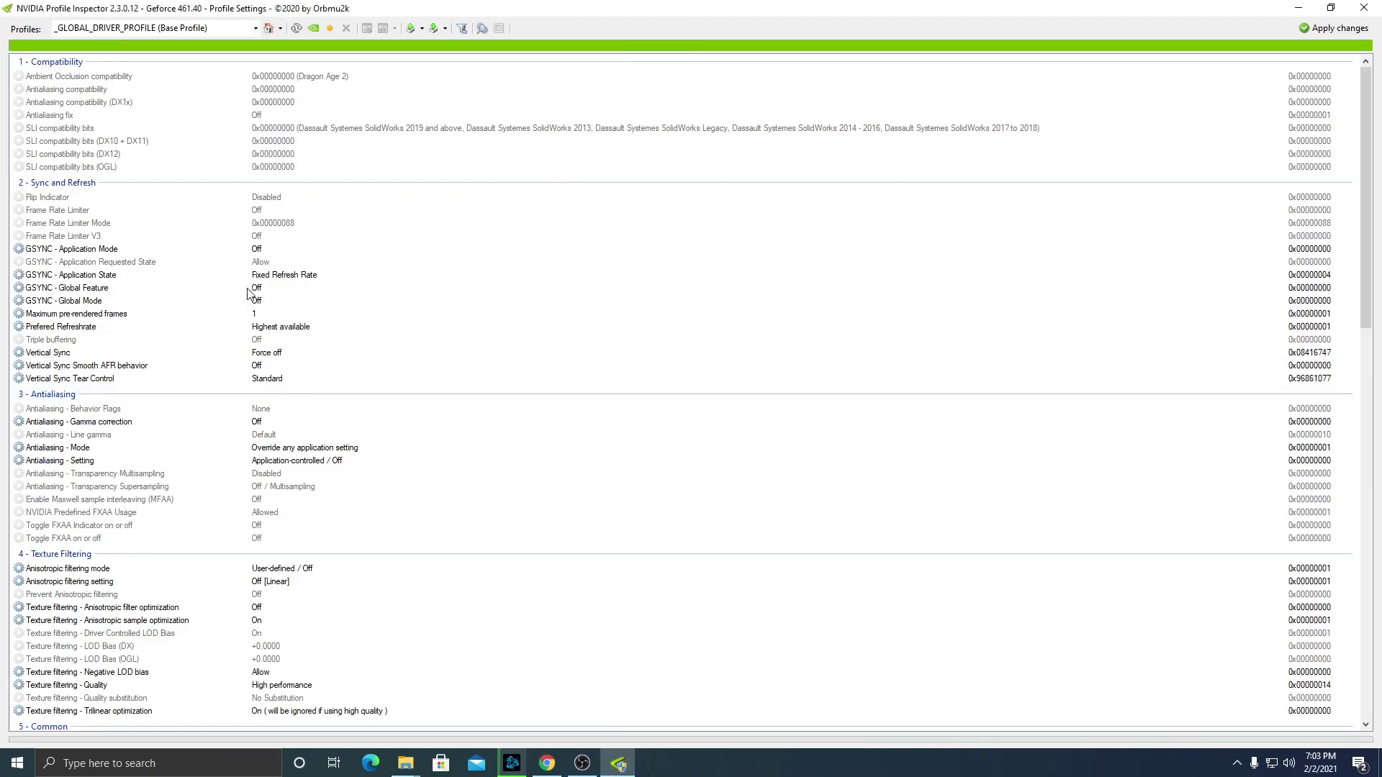
# Step: Look through the imported driver settings, close NVIDIA Profile Inspector and return to the Valorant FPS Boost Pack 2021 folder
pyautogui.scroll(-8, 243, 298)
pyautogui.scroll(8, 265, 358)
pyautogui.hotkey('alt', 'F4')
pyautogui.hotkey('alt', 'Up')
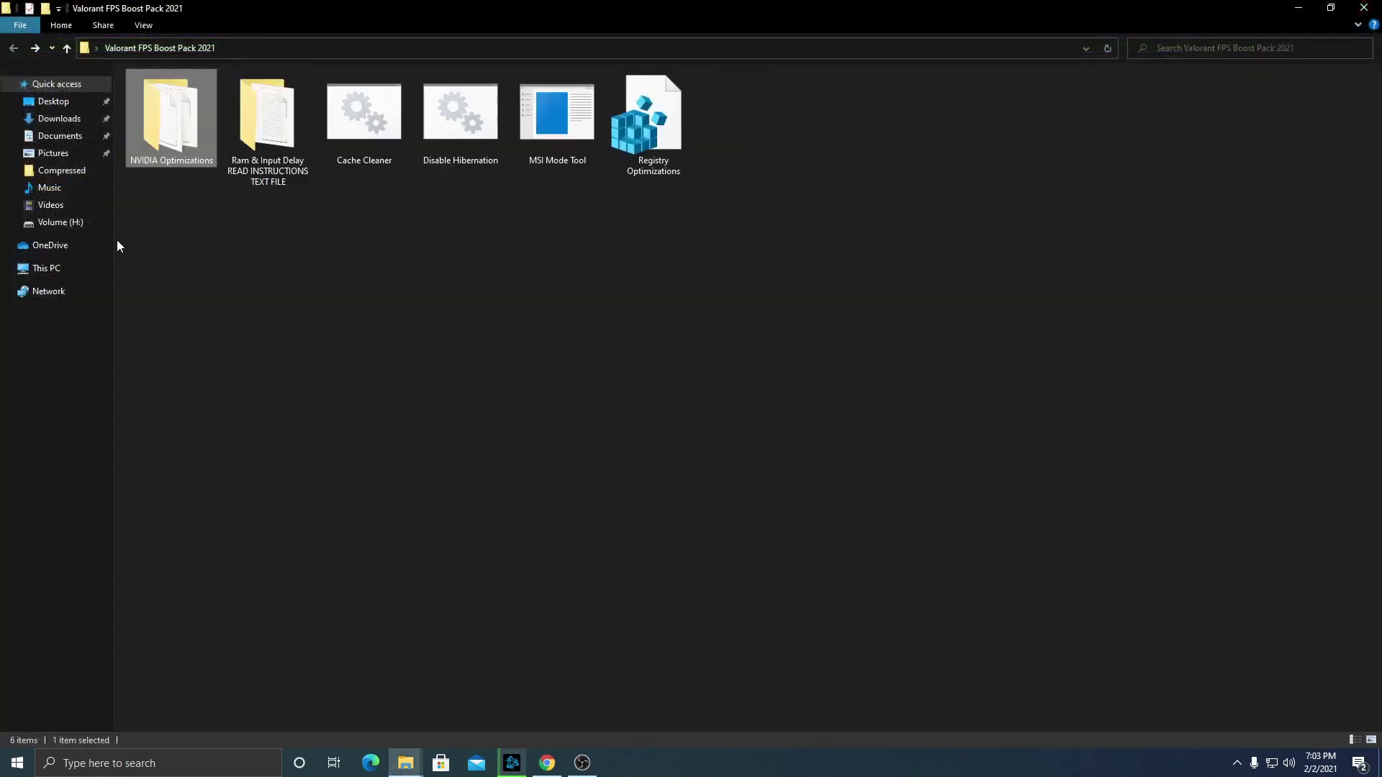
pyautogui.click(219, 224)
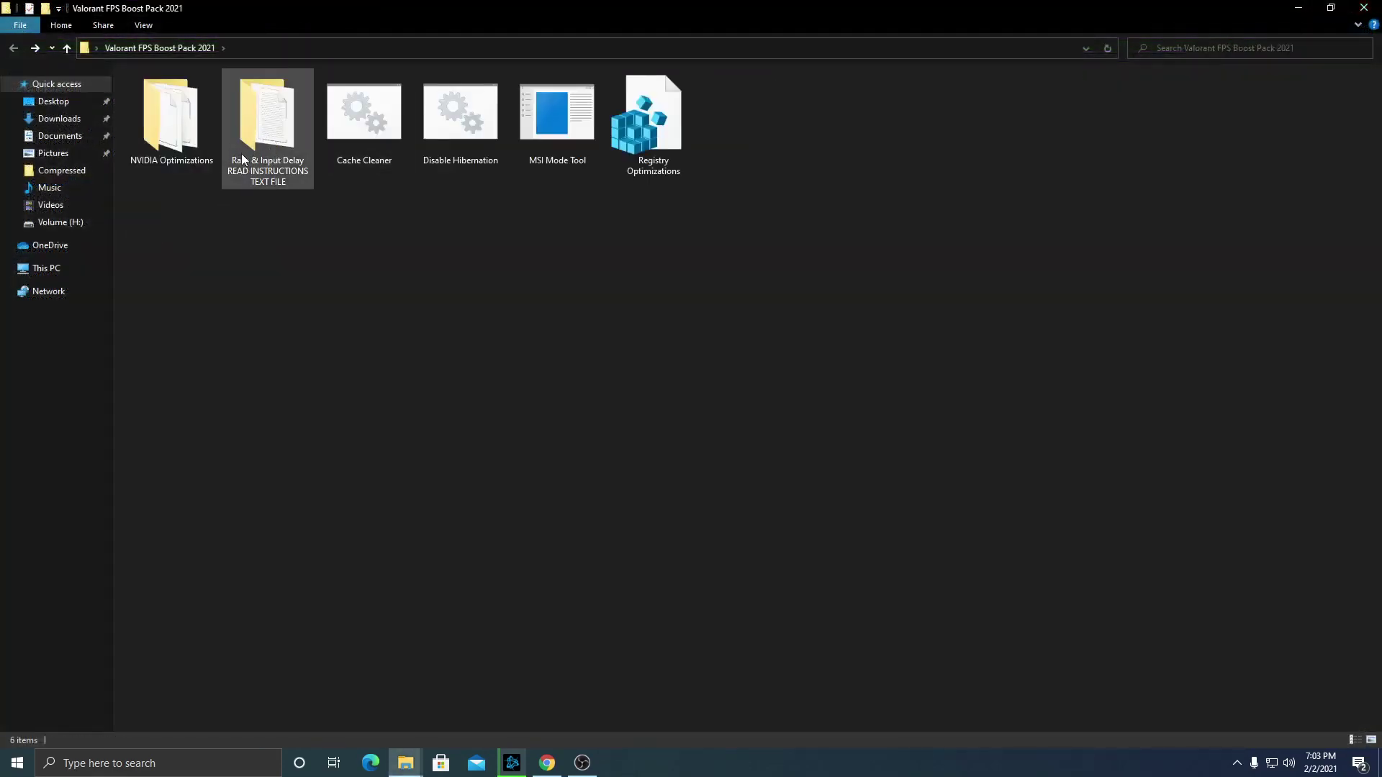
# Step: Open the Commands text file in the Ram & Input Delay folder and copy the Disable HPET command, bcdedit /deletevalue useplatformclock
pyautogui.doubleClick(252, 144)
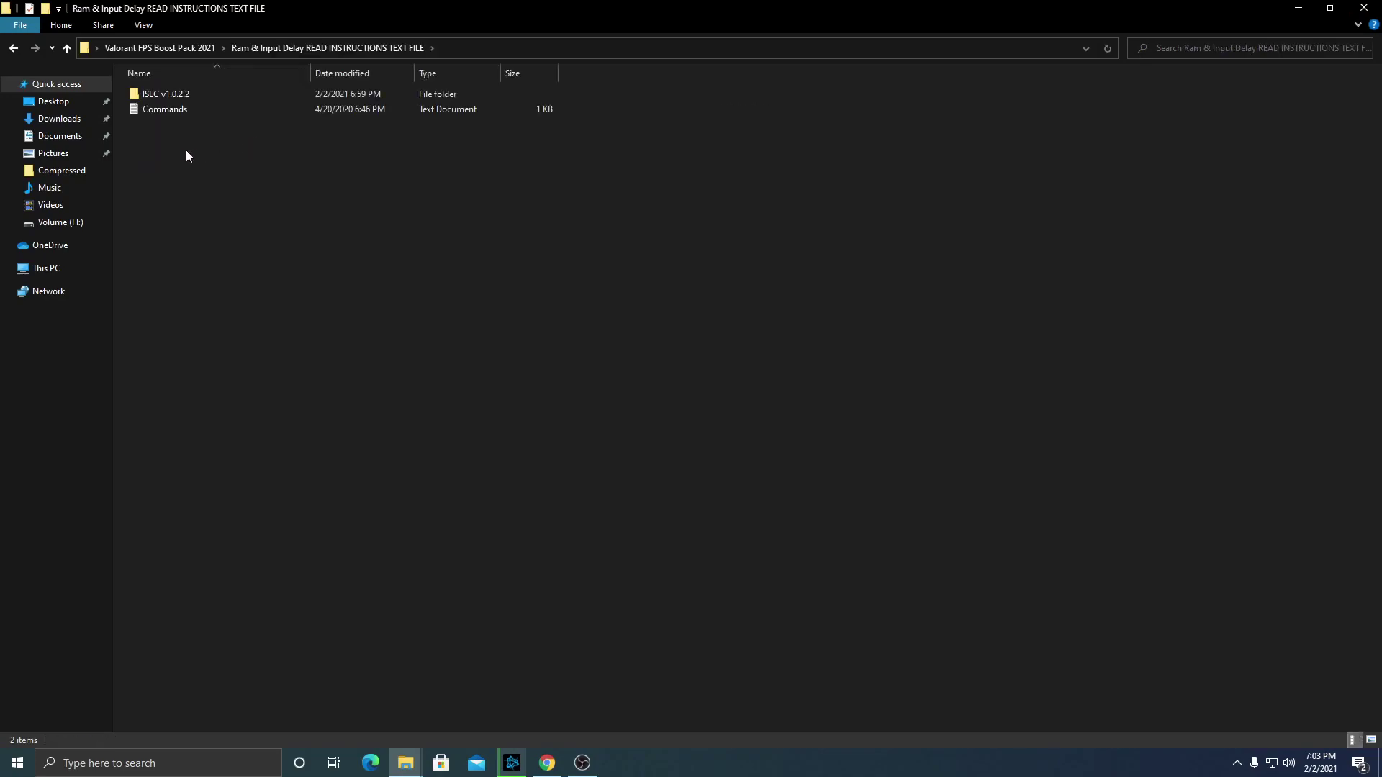
pyautogui.doubleClick(142, 110)
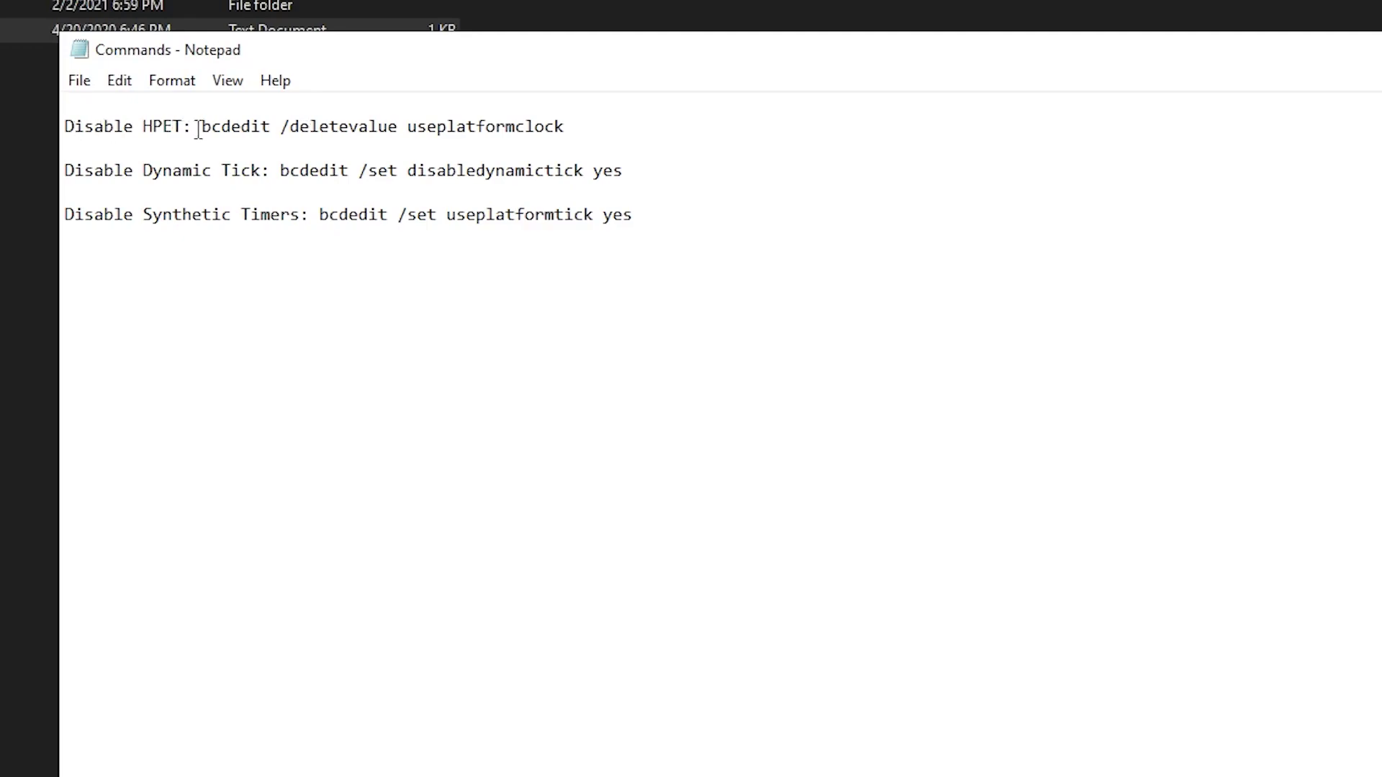
pyautogui.moveTo(202, 131); pyautogui.dragTo(589, 128)
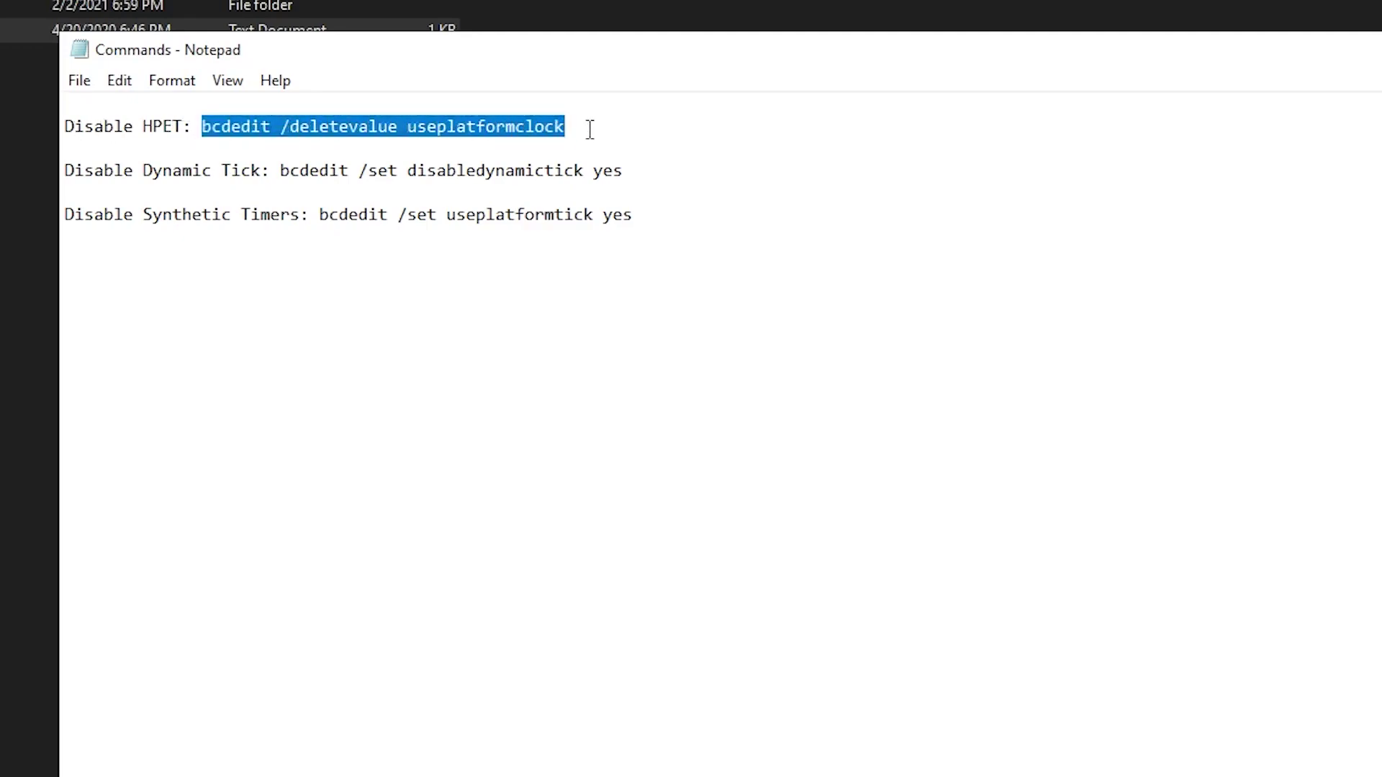
pyautogui.rightClick(502, 127)
pyautogui.click(557, 205)
# Step: Open Windows PowerShell as administrator and run bcdedit /deletevalue useplatformclock
pyautogui.rightClick(10, 753)
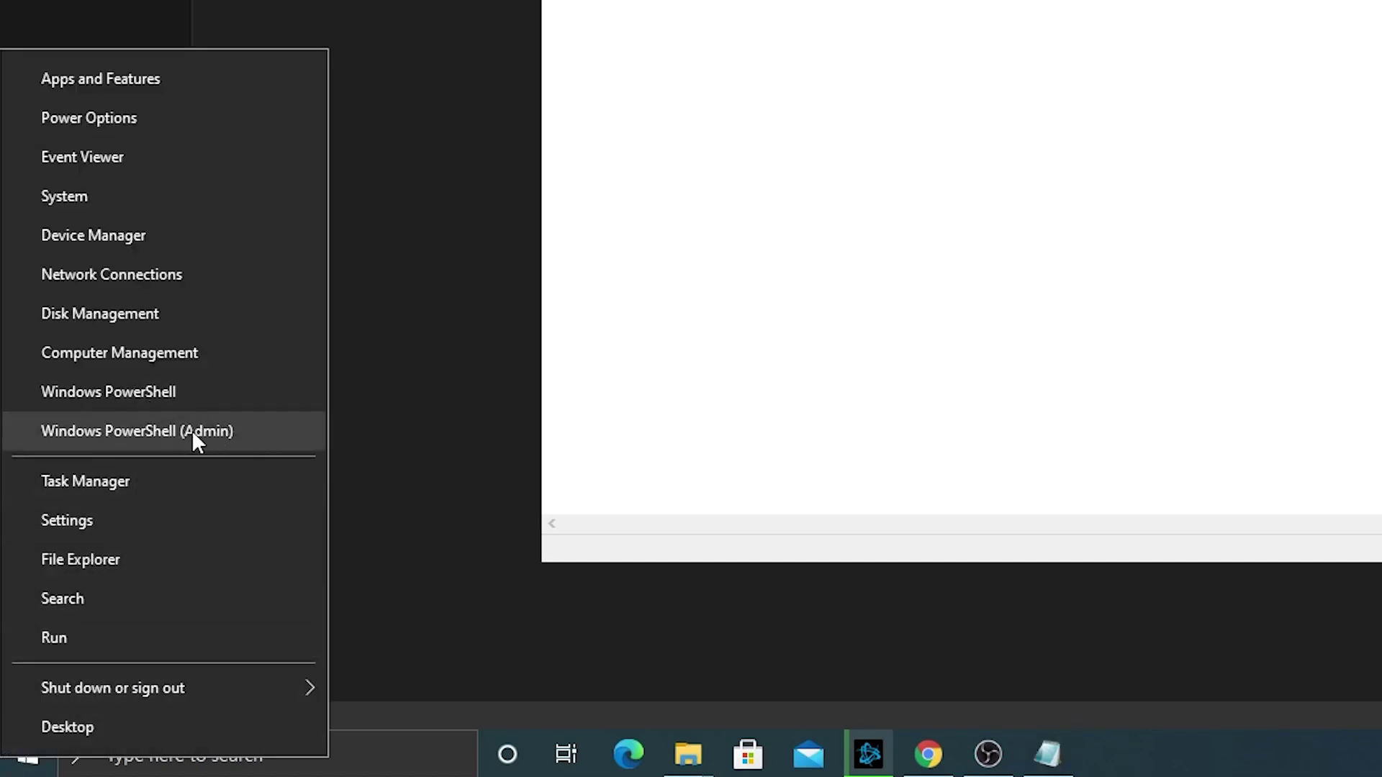
pyautogui.click(200, 430)
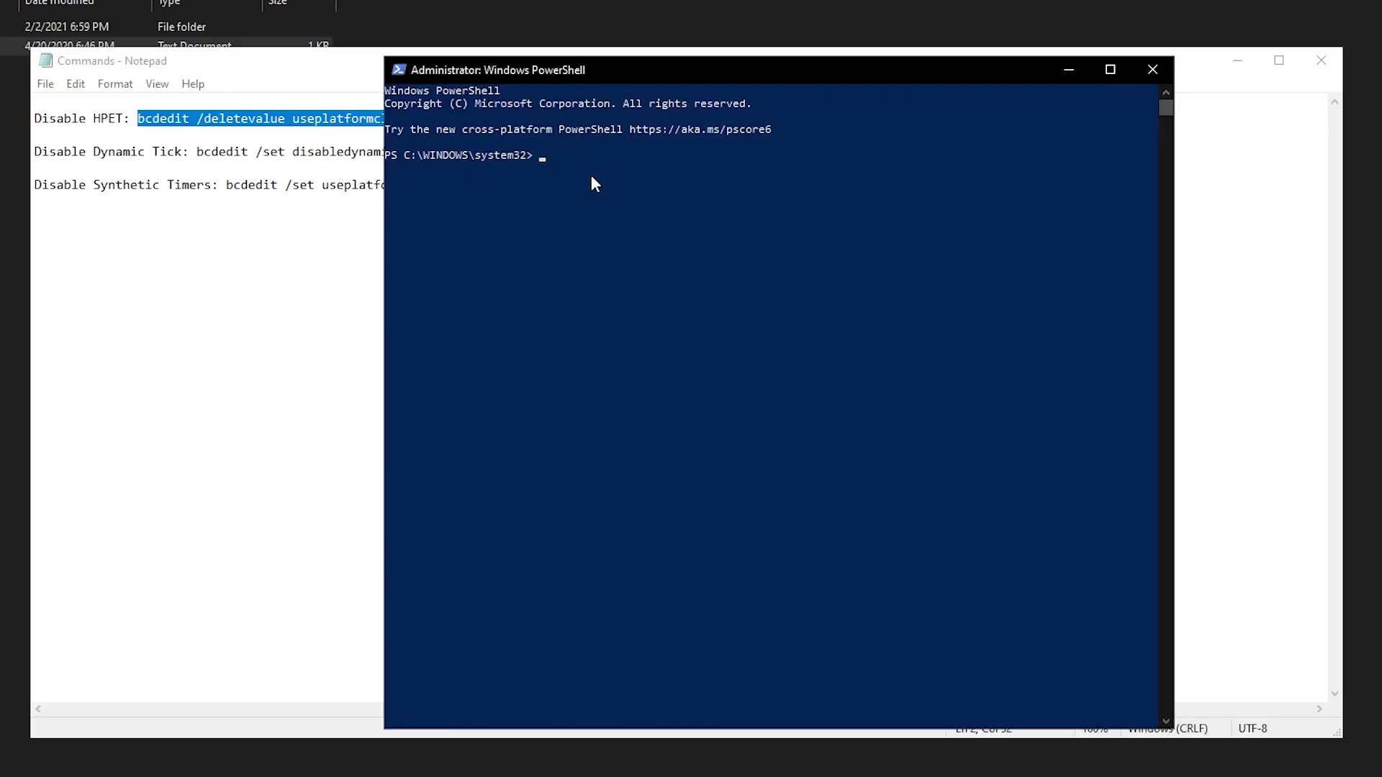
pyautogui.rightClick(590, 175)
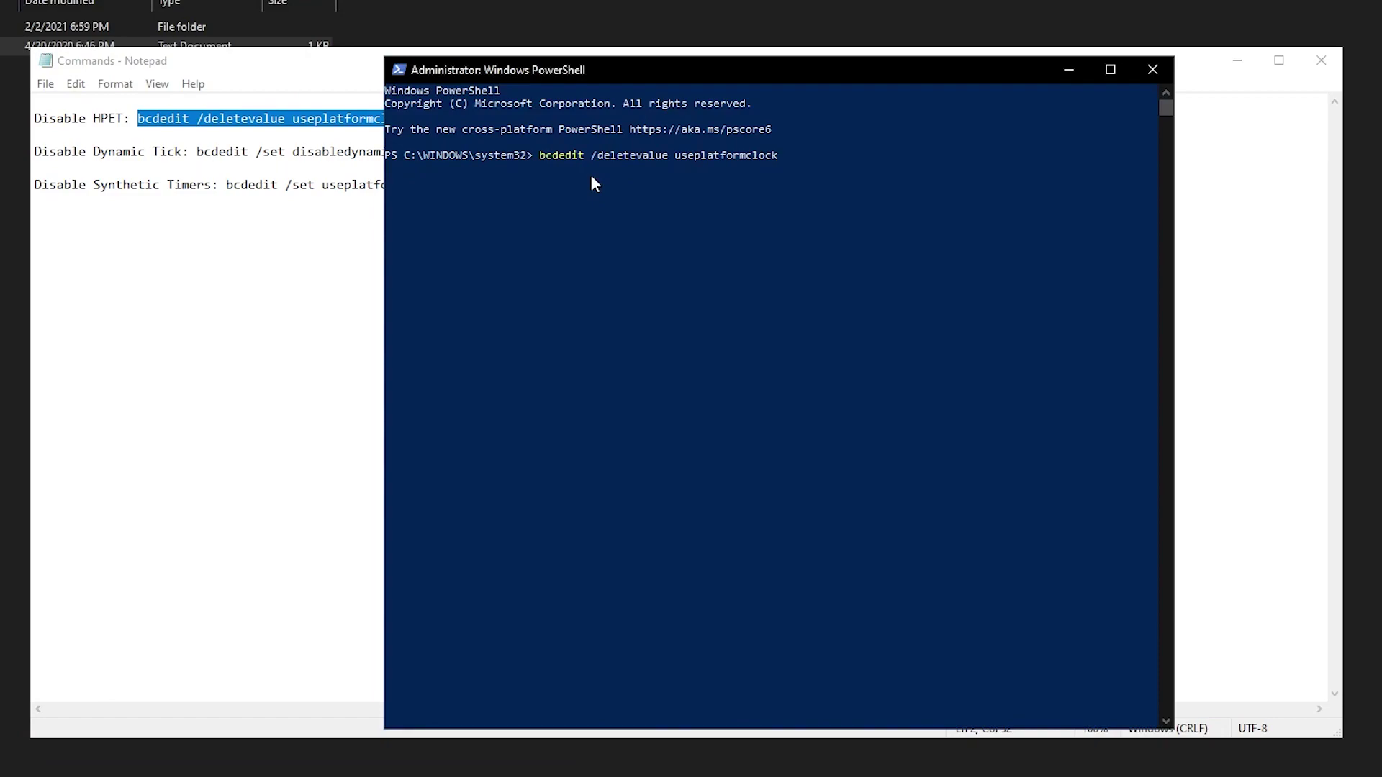
pyautogui.press('Return')
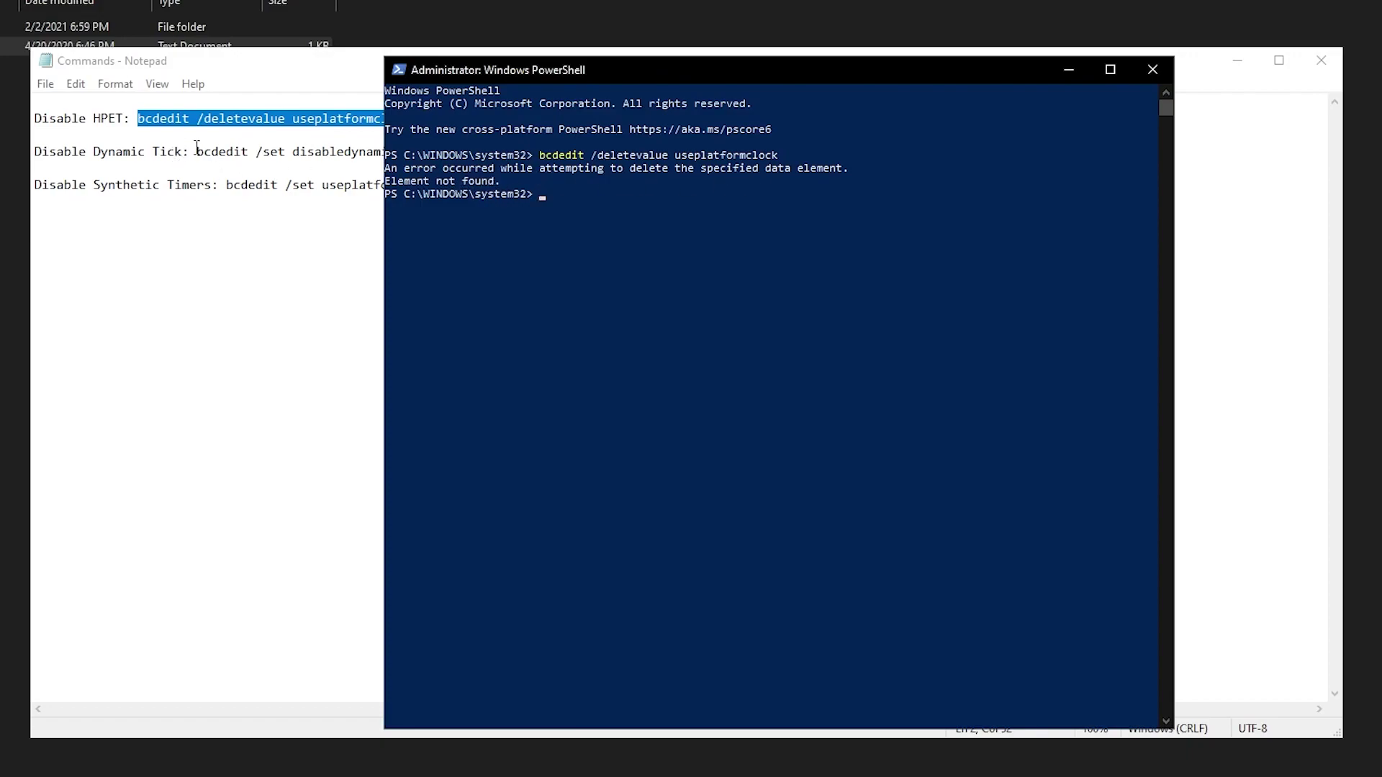
# Step: Copy the Disable Dynamic Tick command from the Commands file and run bcdedit /set disabledynamictick yes in PowerShell
pyautogui.moveTo(198, 151); pyautogui.dragTo(455, 152)
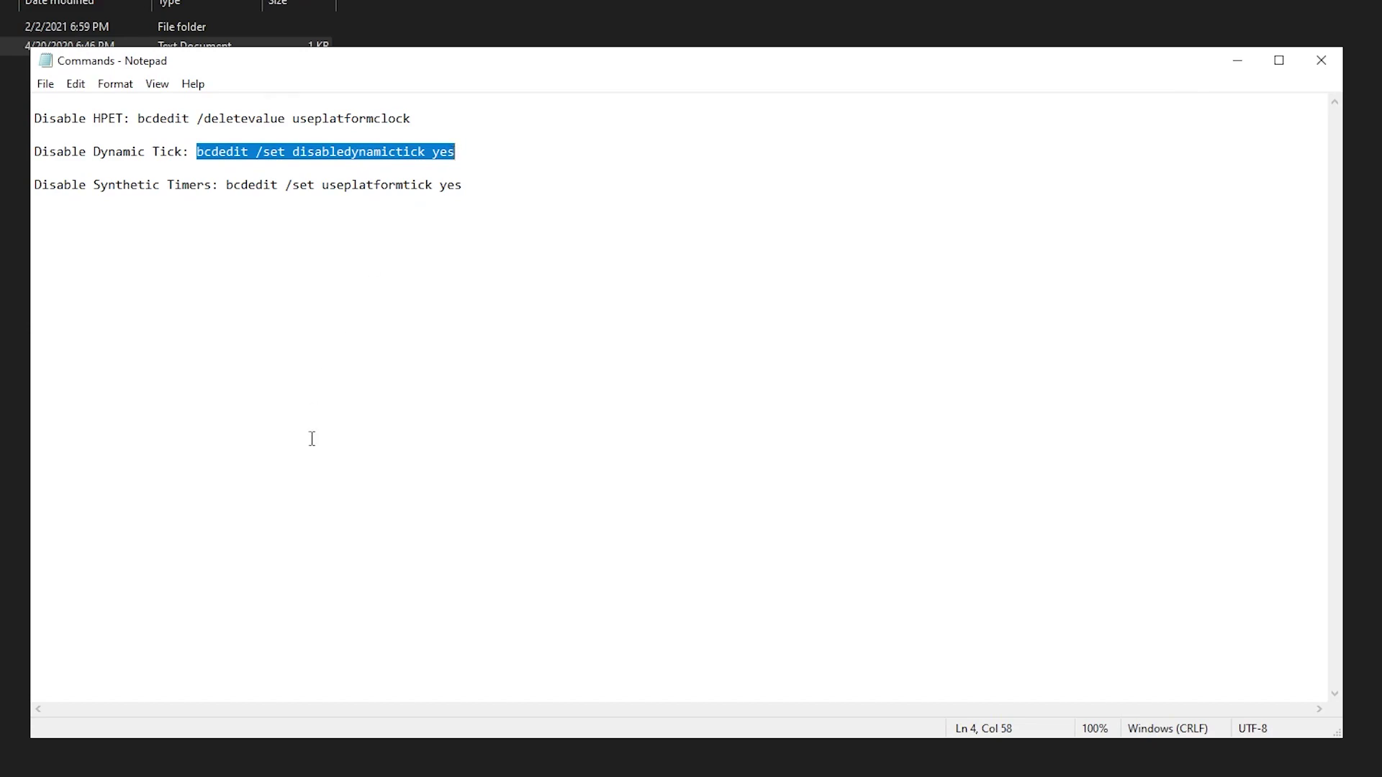
pyautogui.hotkey('alt', 'Tab')
pyautogui.hotkey('ctrl', 'v')
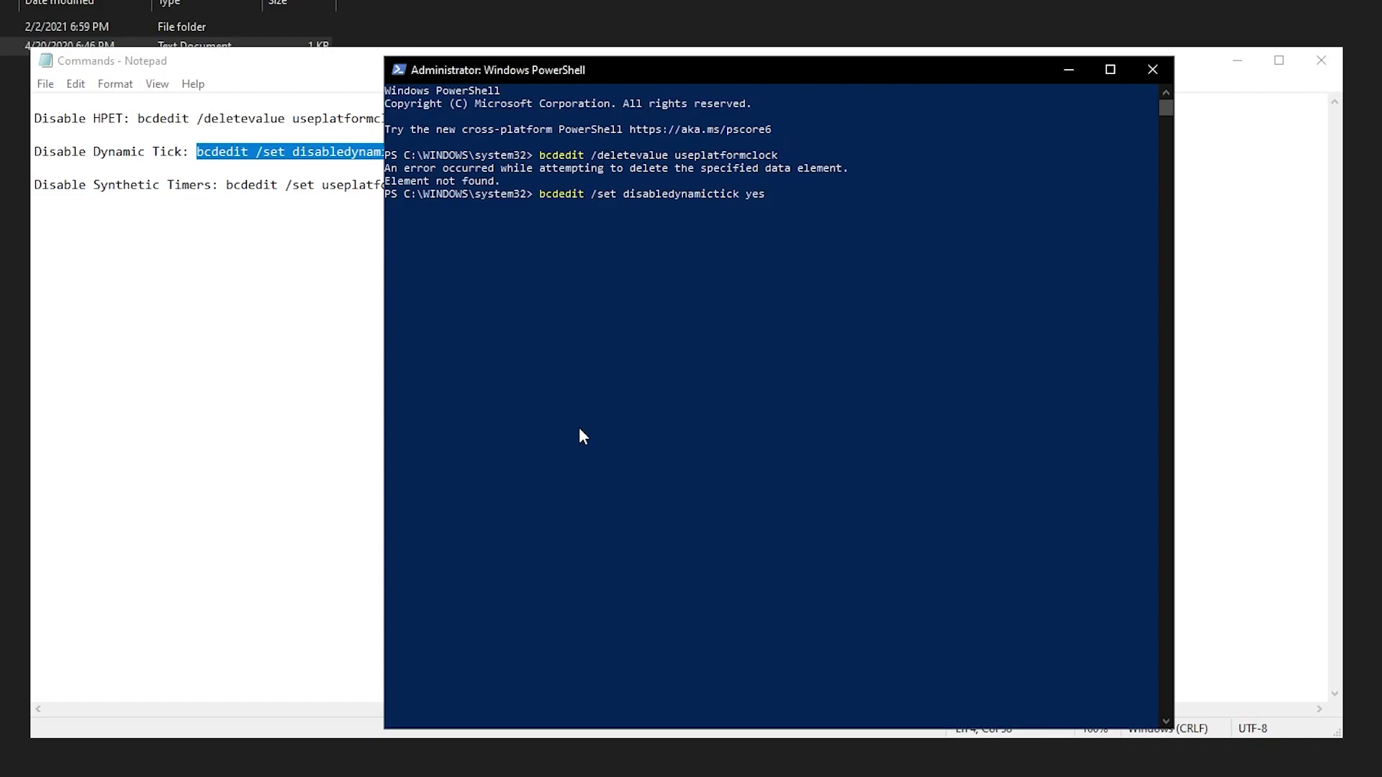
pyautogui.press('Return')
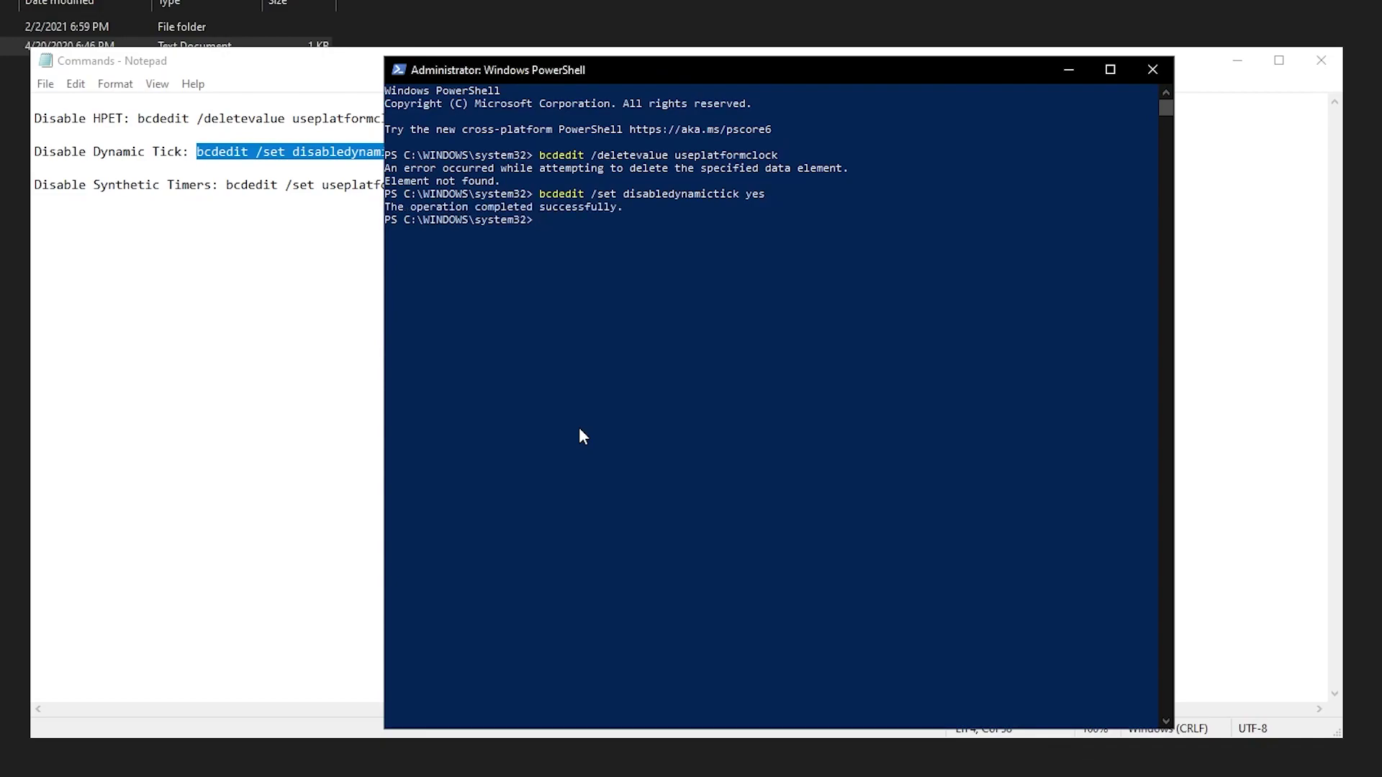
# Step: Copy the Disable Synthetic Timers command from the Commands file and run it in the administrator PowerShell window
pyautogui.moveTo(226, 187); pyautogui.dragTo(470, 190)
pyautogui.rightClick(411, 184)
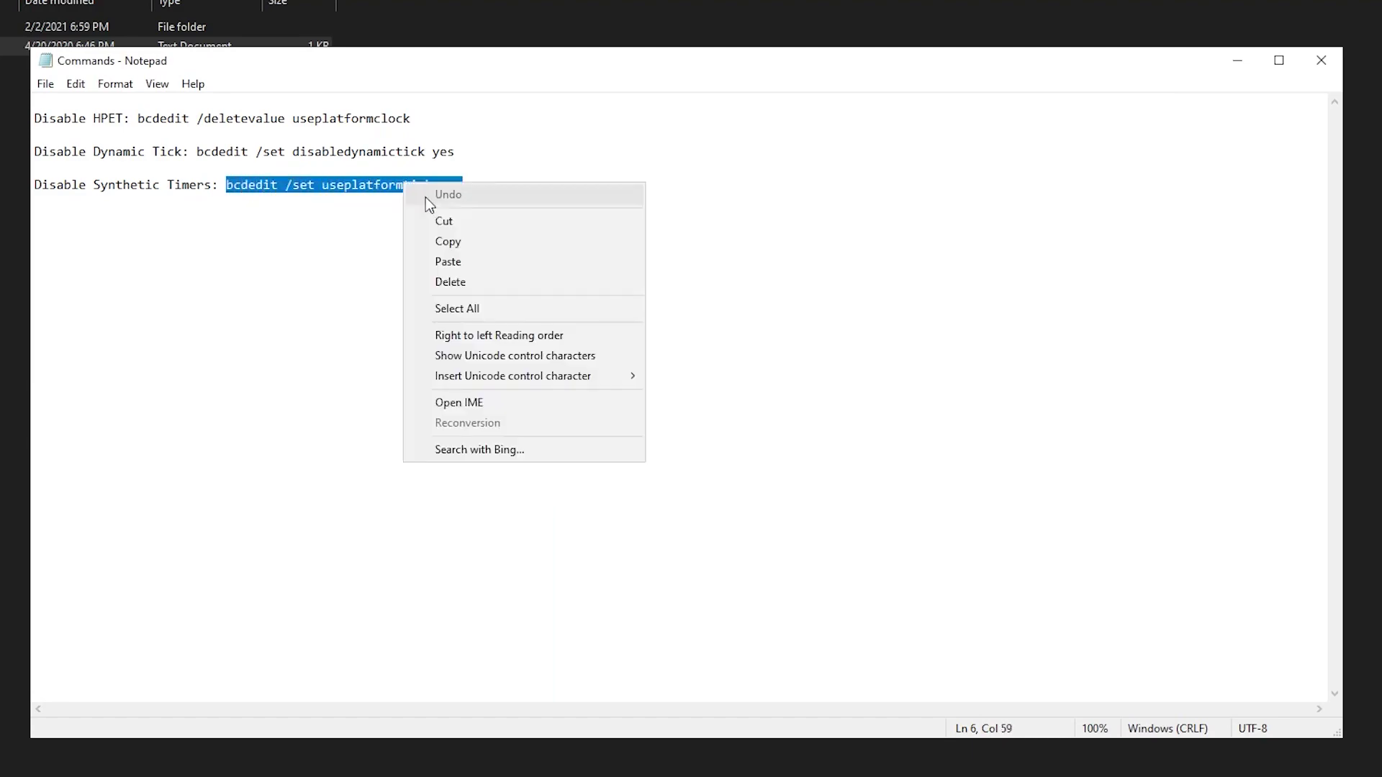
pyautogui.click(447, 240)
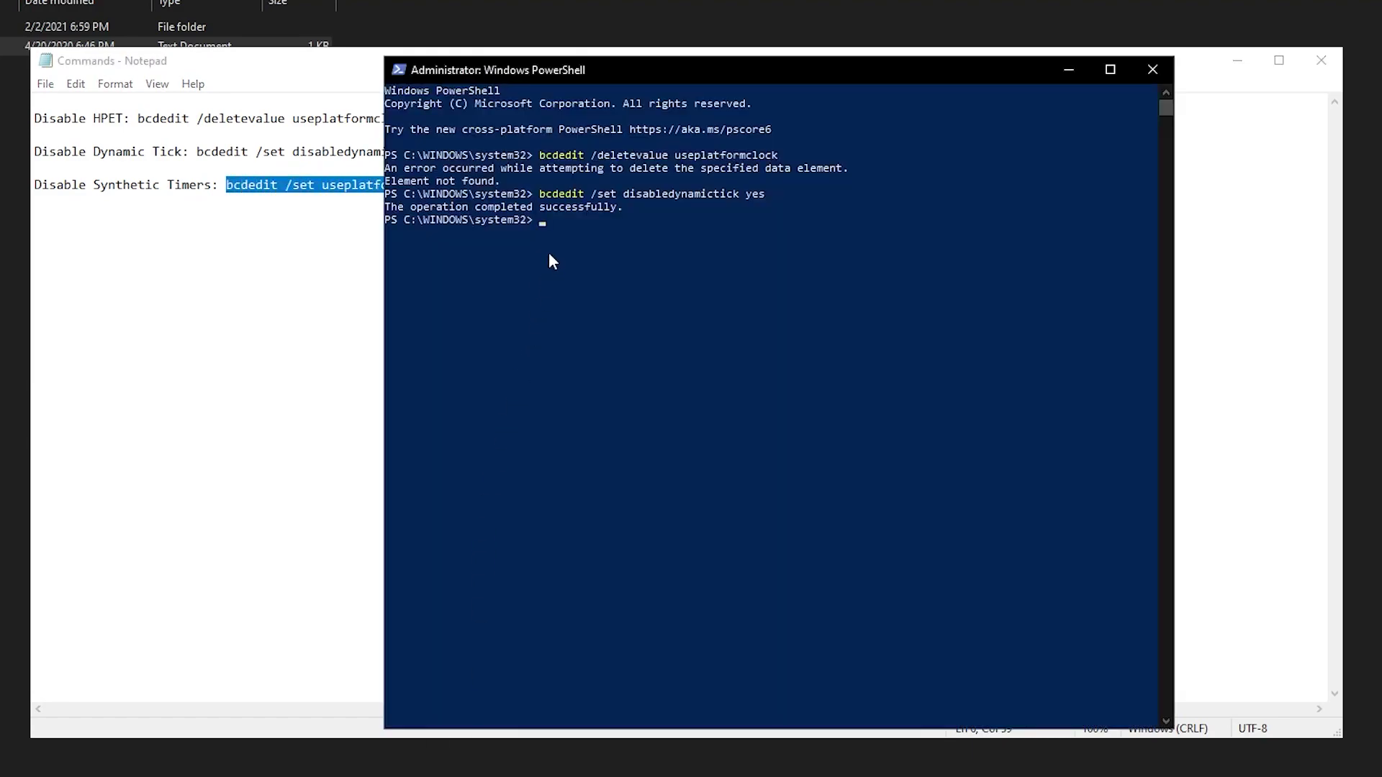
pyautogui.rightClick(549, 252)
pyautogui.press('Return')
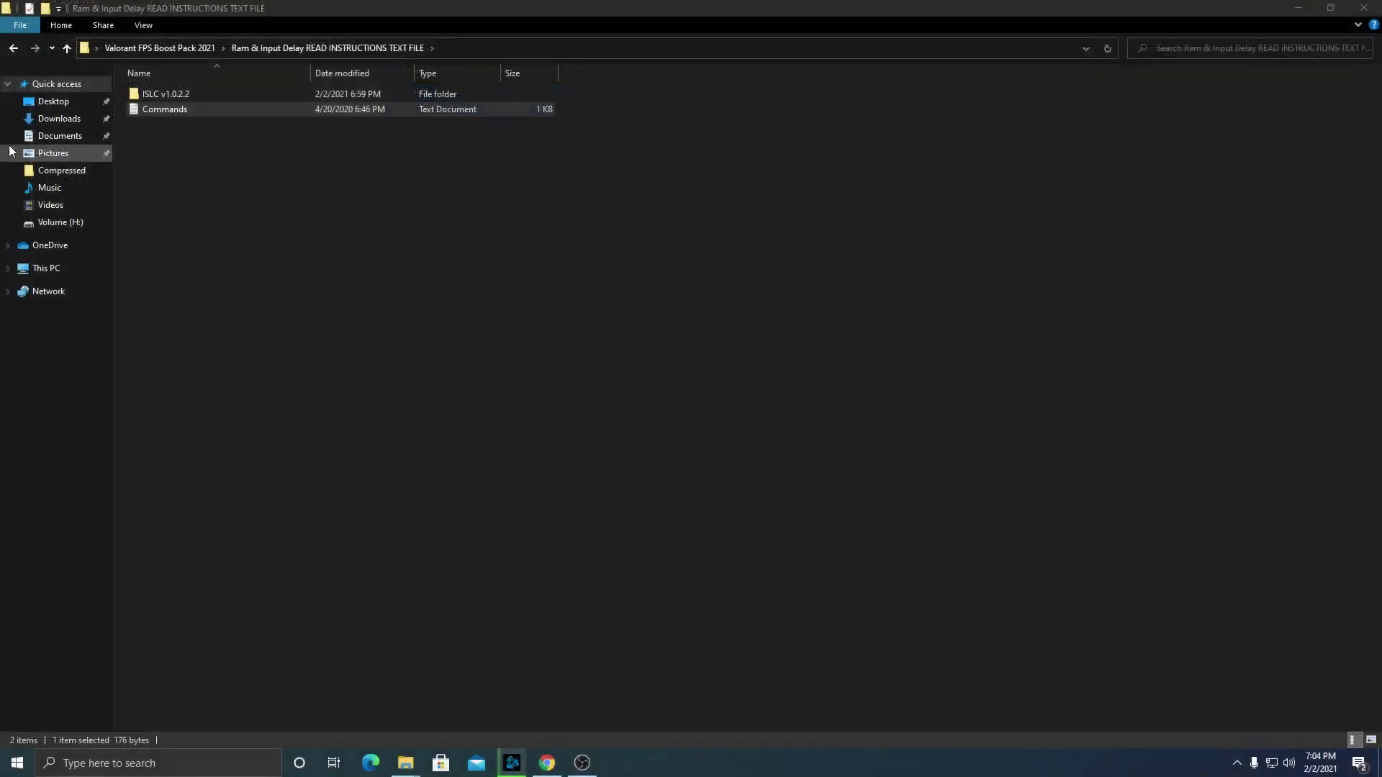
# Step: Open the ISLC v1.0.2.2 folder, look through the Errors Fixes text file and close it
pyautogui.doubleClick(167, 92)
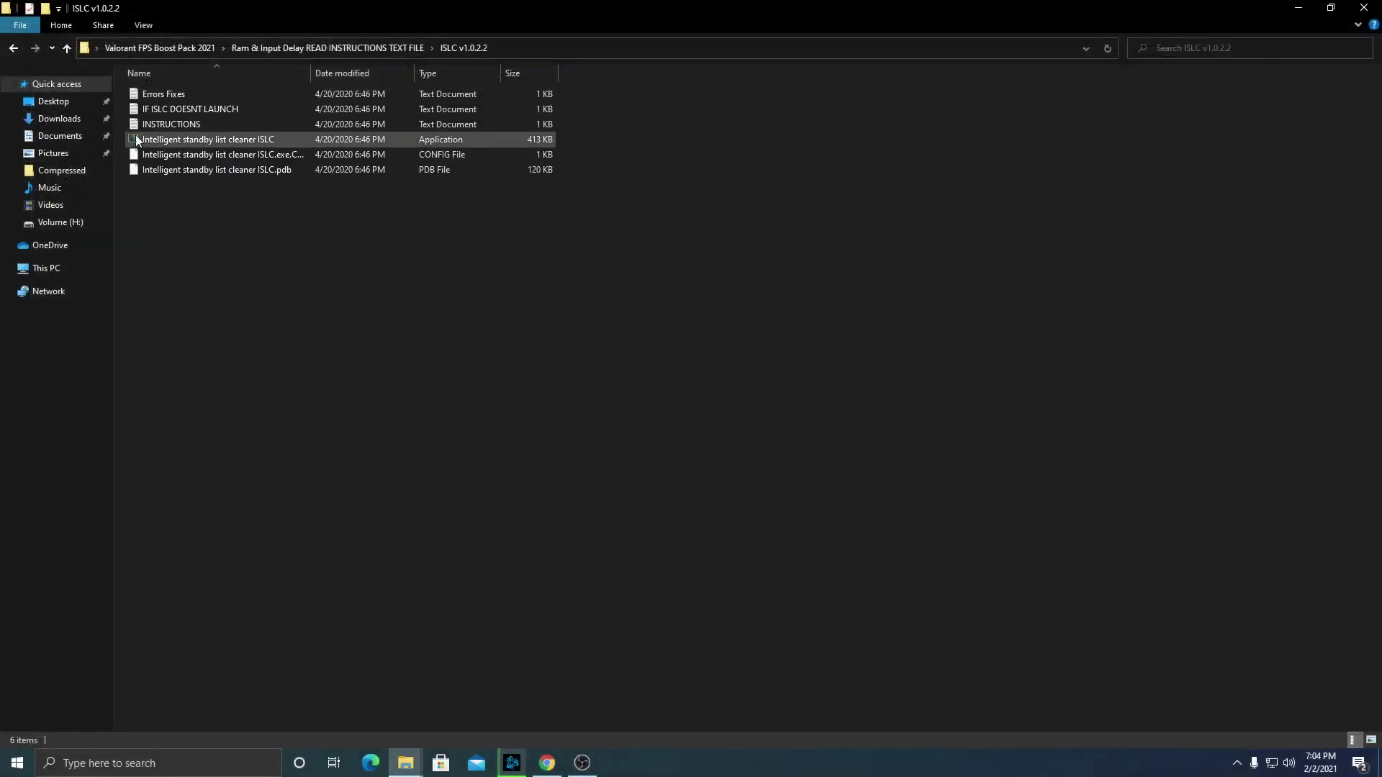
pyautogui.doubleClick(154, 99)
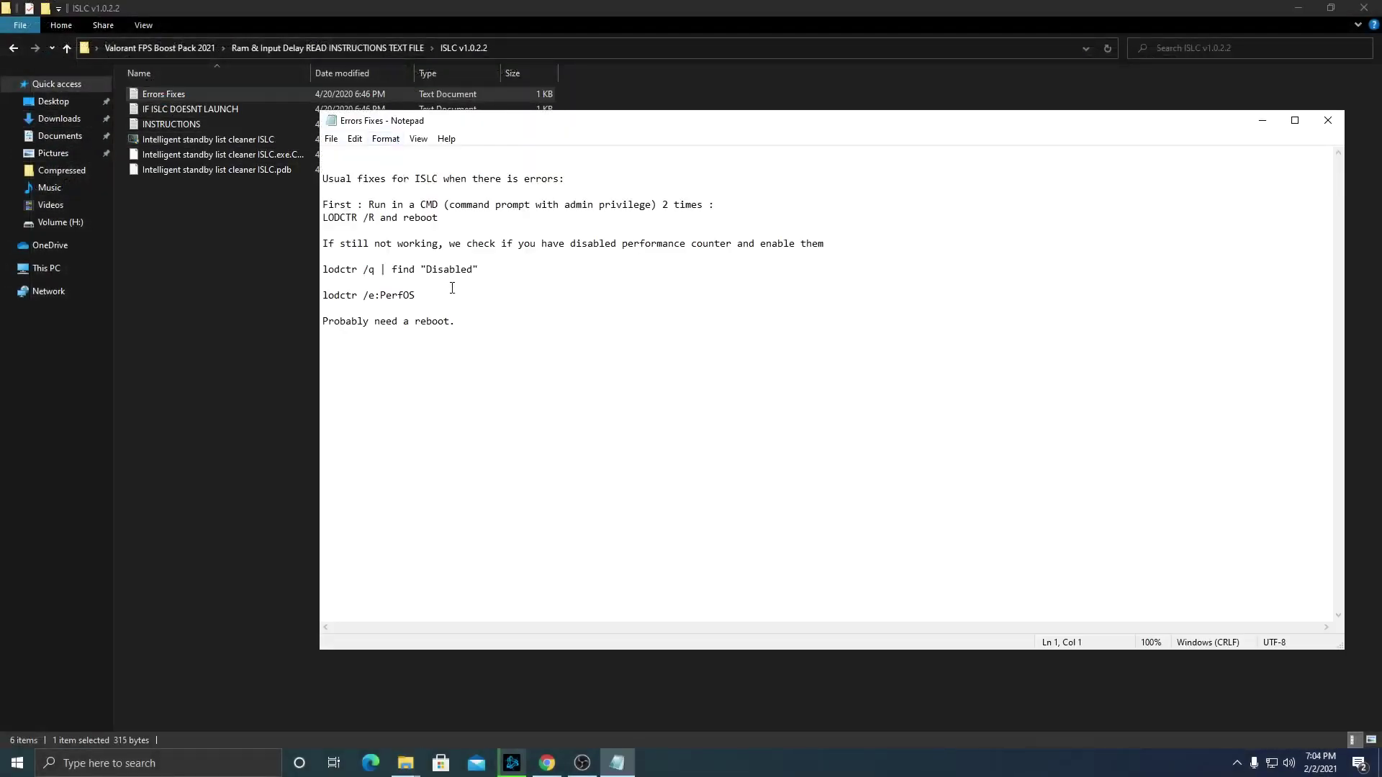
pyautogui.moveTo(515, 336); pyautogui.dragTo(345, 166)
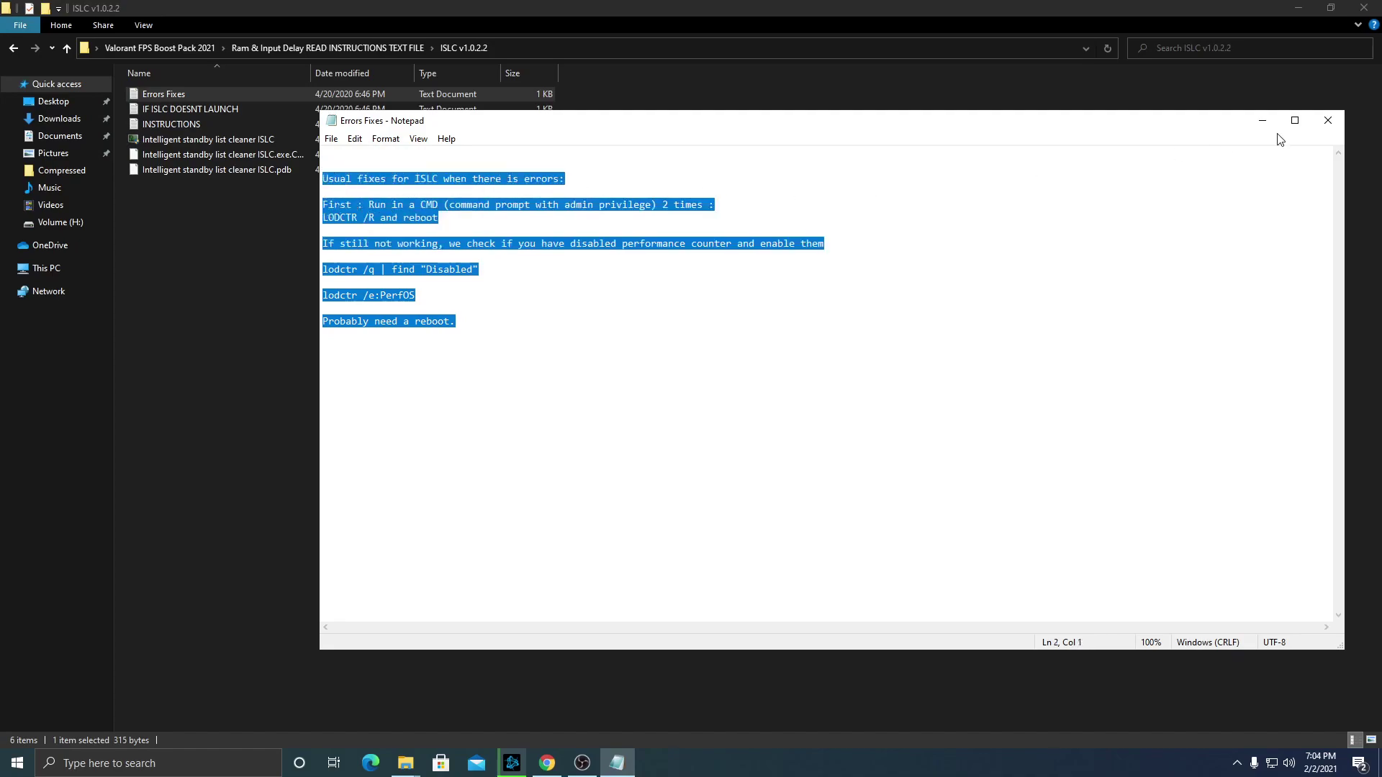
pyautogui.click(1328, 120)
pyautogui.click(257, 248)
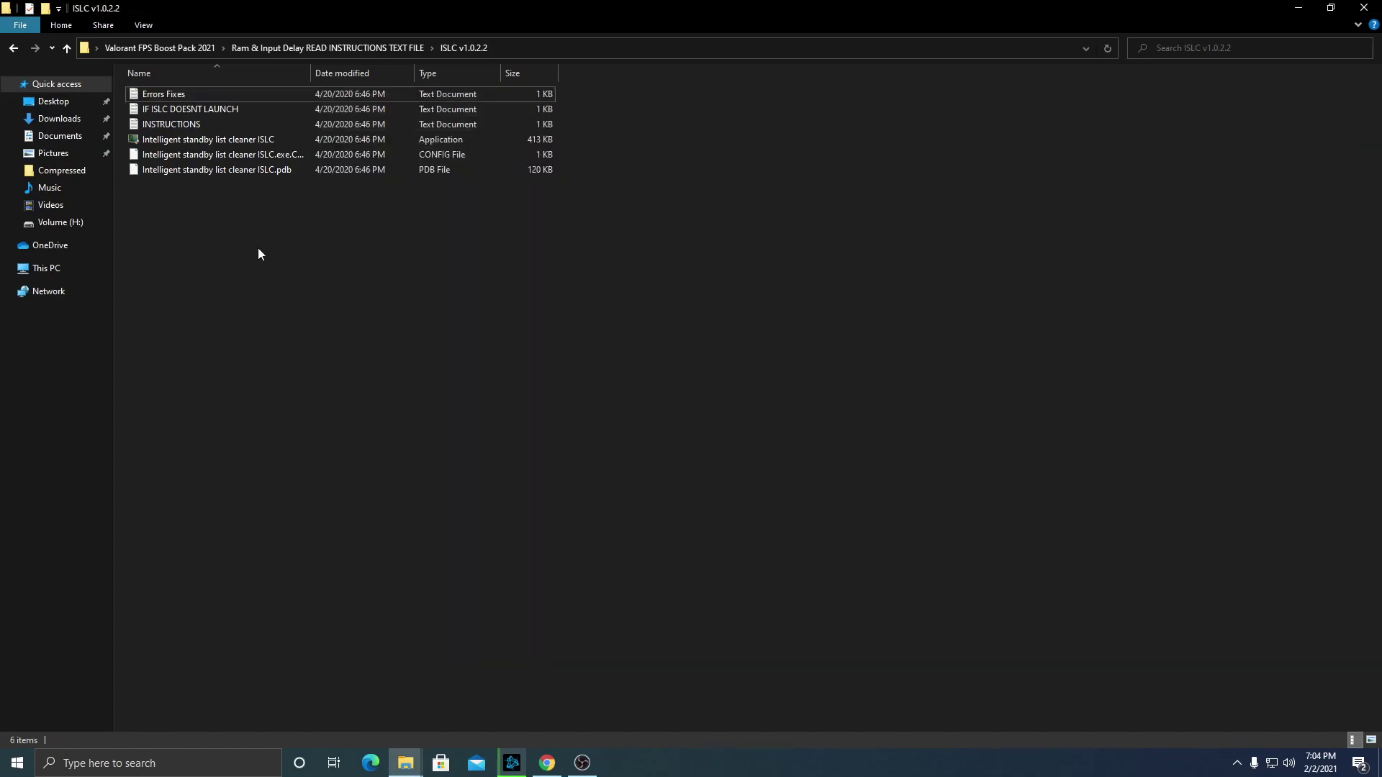
# Step: Run the Intelligent standby list cleaner ISLC application as administrator
pyautogui.rightClick(167, 140)
pyautogui.click(209, 167)
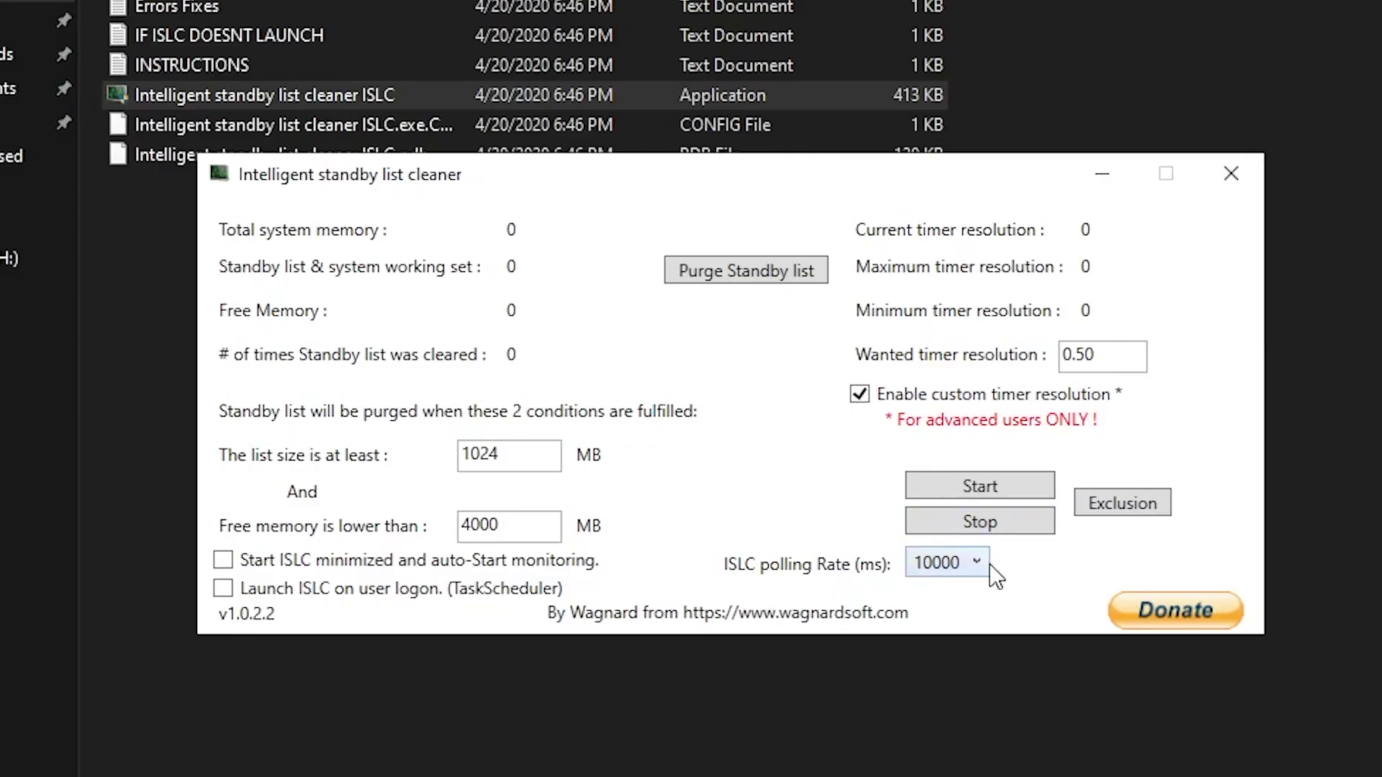
pyautogui.click(561, 374)
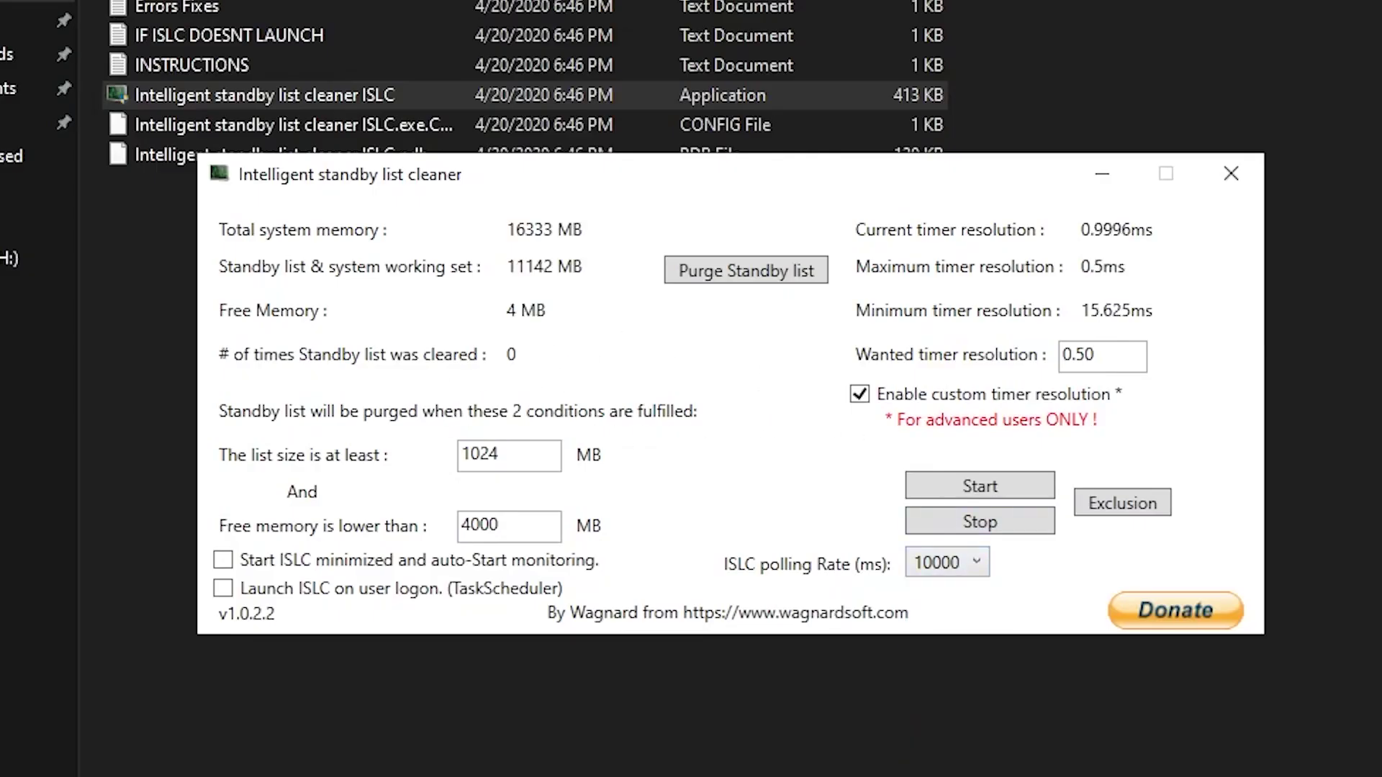
# Step: Enable starting ISLC minimized with auto-Start monitoring, and start it with a custom wanted timer resolution of 0.50
pyautogui.moveTo(1110, 355); pyautogui.dragTo(1060, 351)
pyautogui.click(859, 396)
pyautogui.click(220, 558)
pyautogui.click(978, 477)
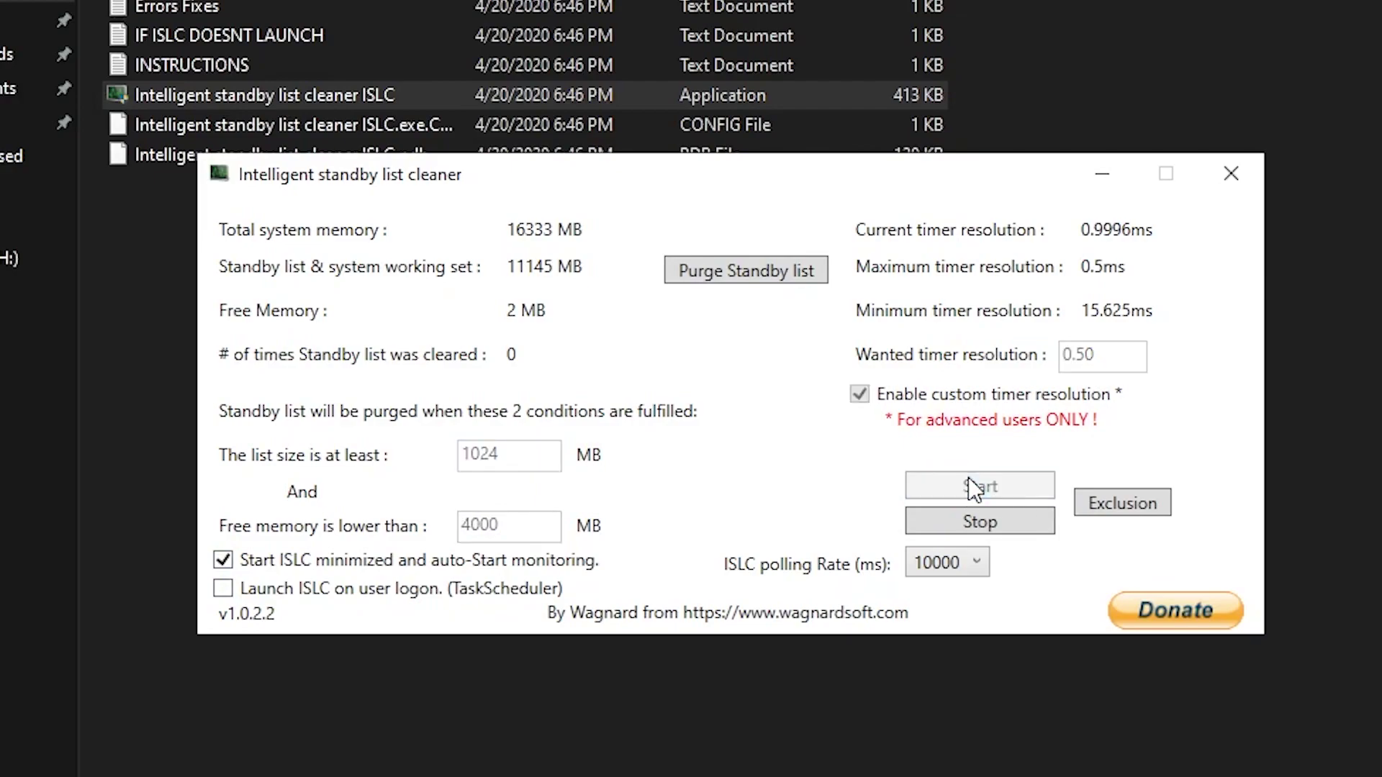
# Step: Minimize Intelligent standby list cleaner and check that it is running among the hidden notification-area programs
pyautogui.click(1101, 175)
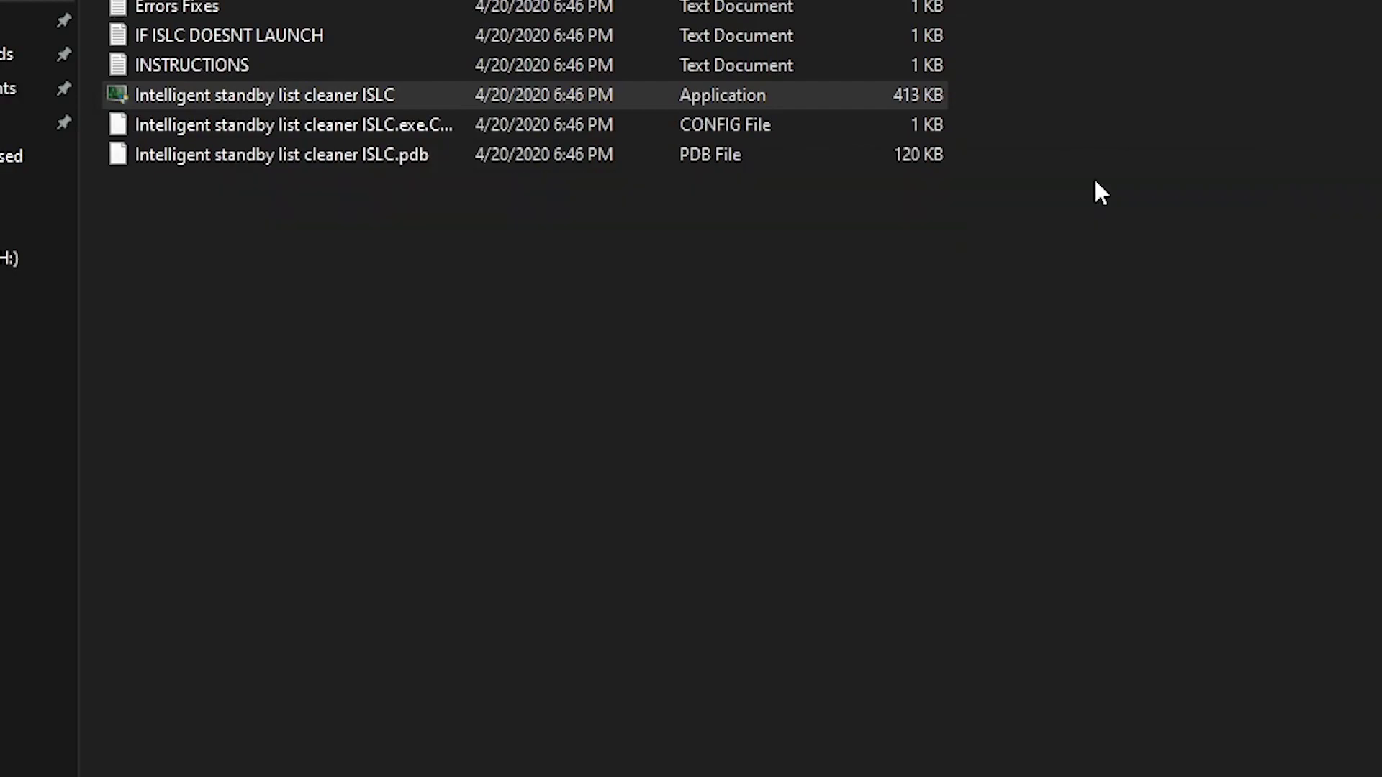
pyautogui.click(1226, 763)
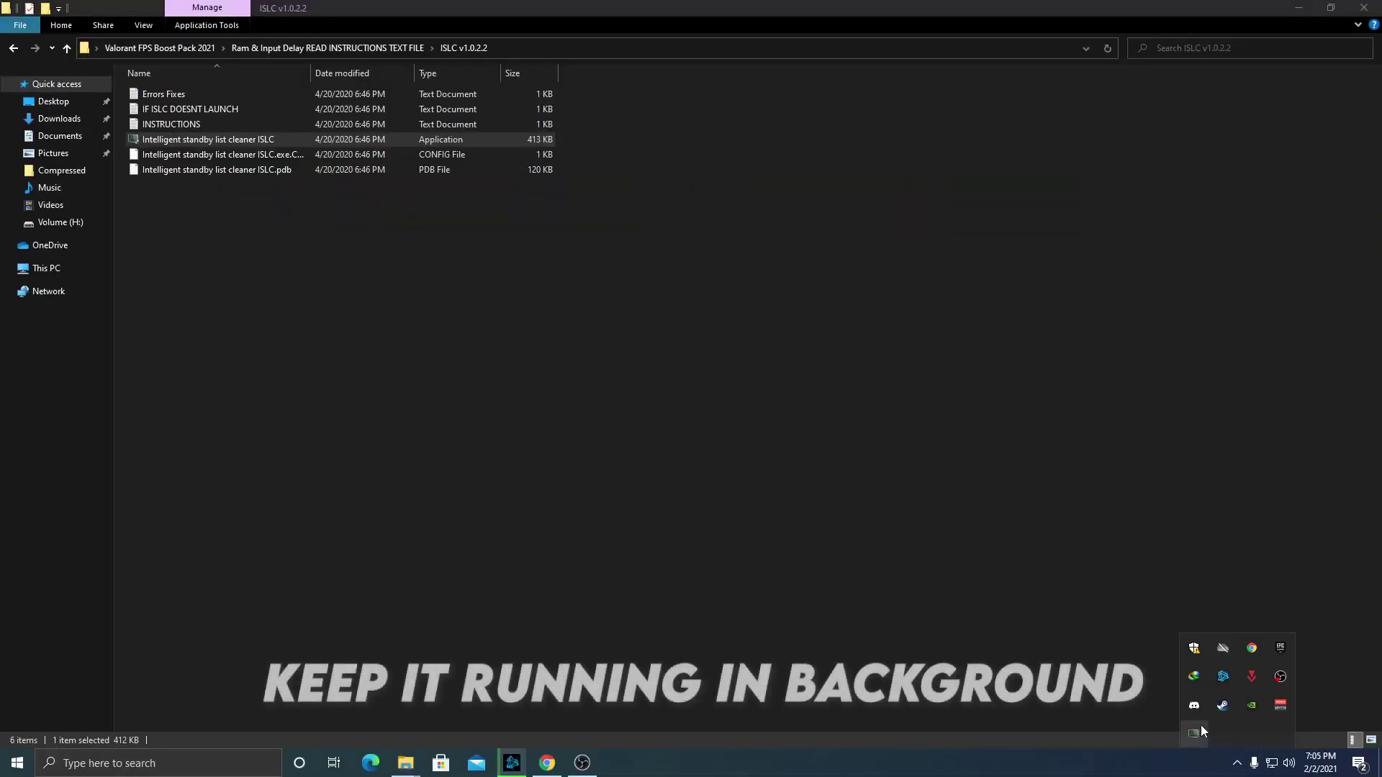
pyautogui.click(1236, 763)
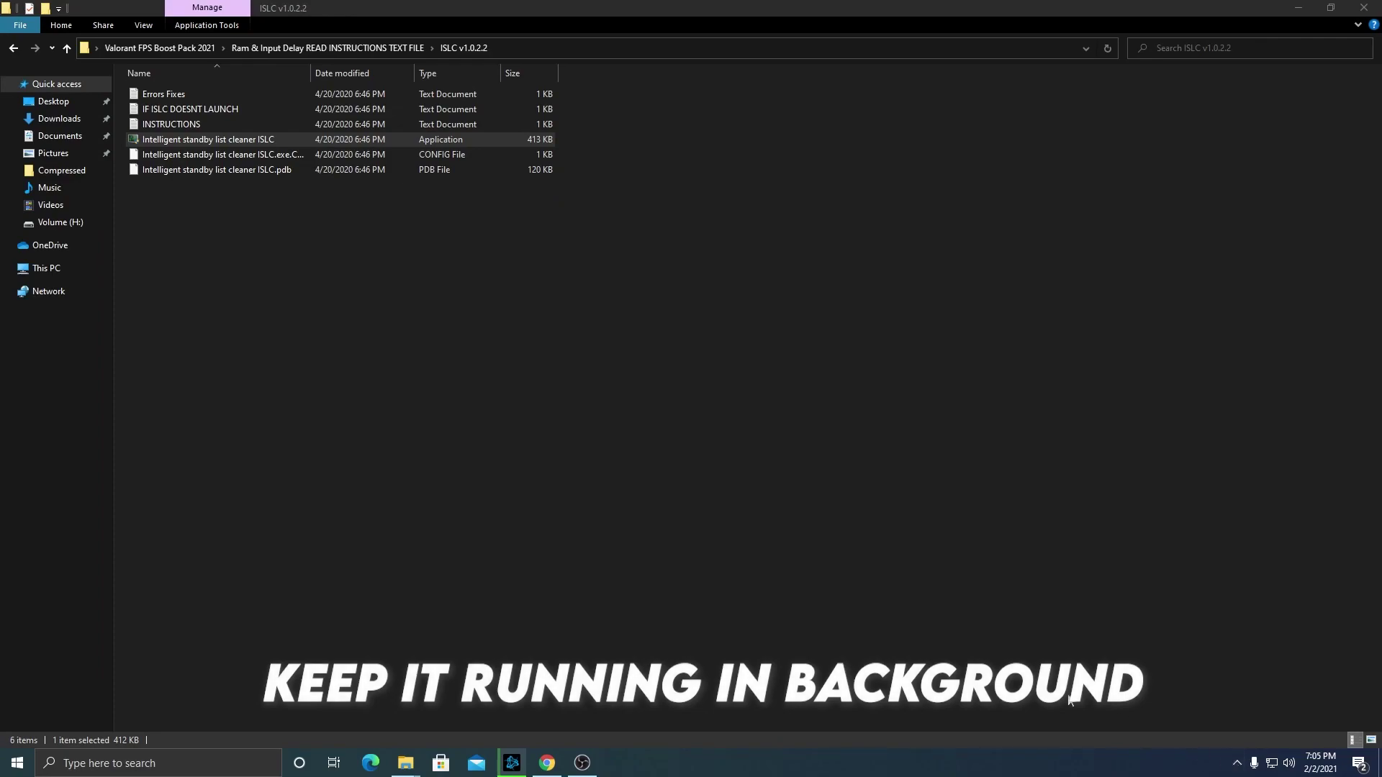
# Step: Return to the Valorant FPS Boost Pack 2021 folder and run the Cache Cleaner script as administrator
pyautogui.press('BackSpace')
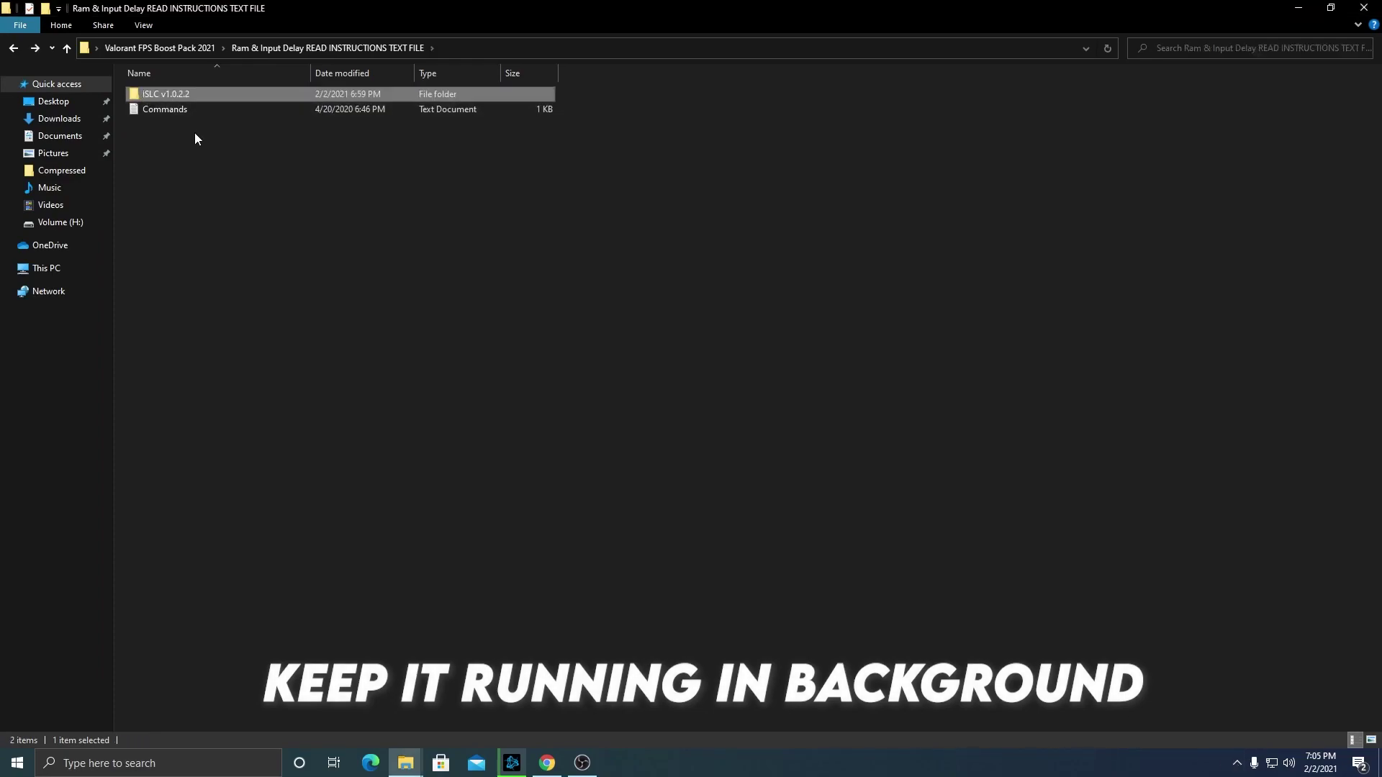
pyautogui.press('BackSpace')
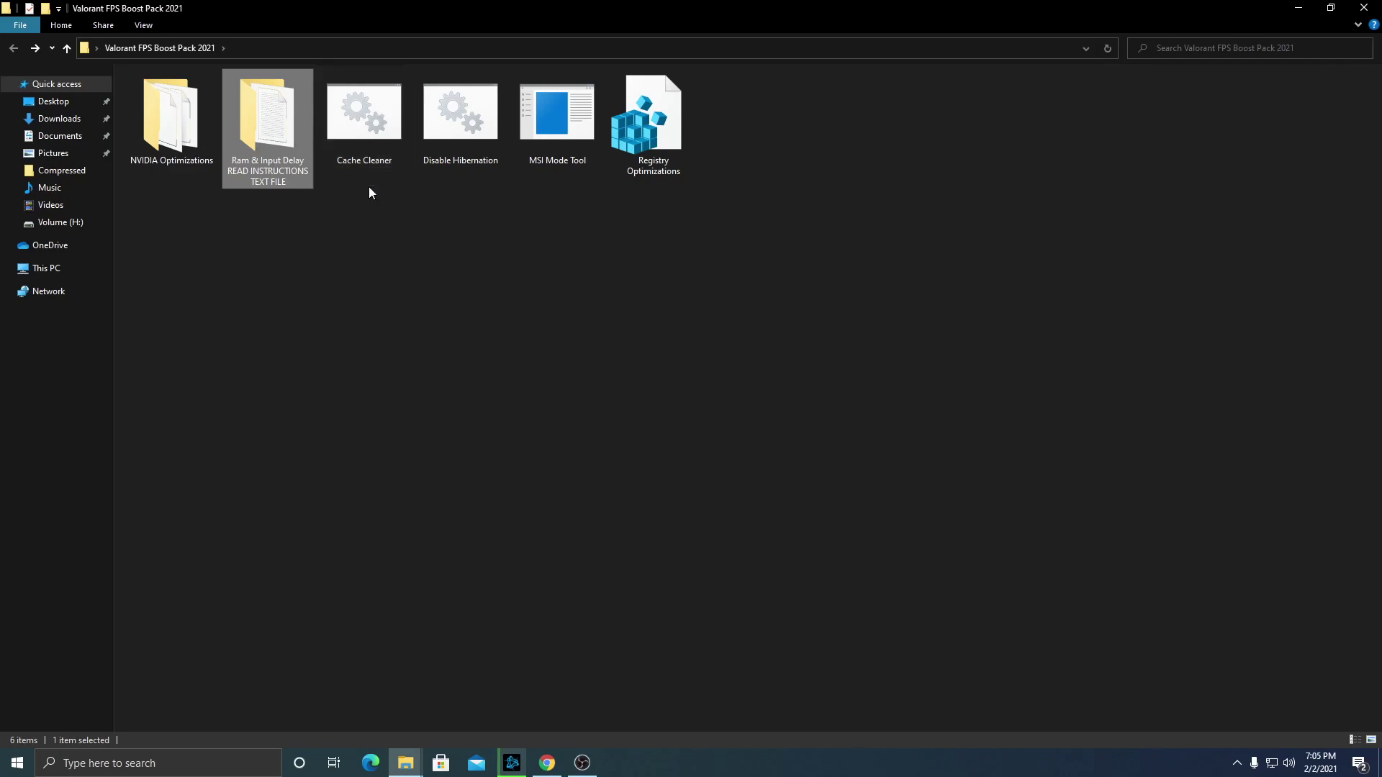
pyautogui.click(360, 119)
pyautogui.rightClick(356, 116)
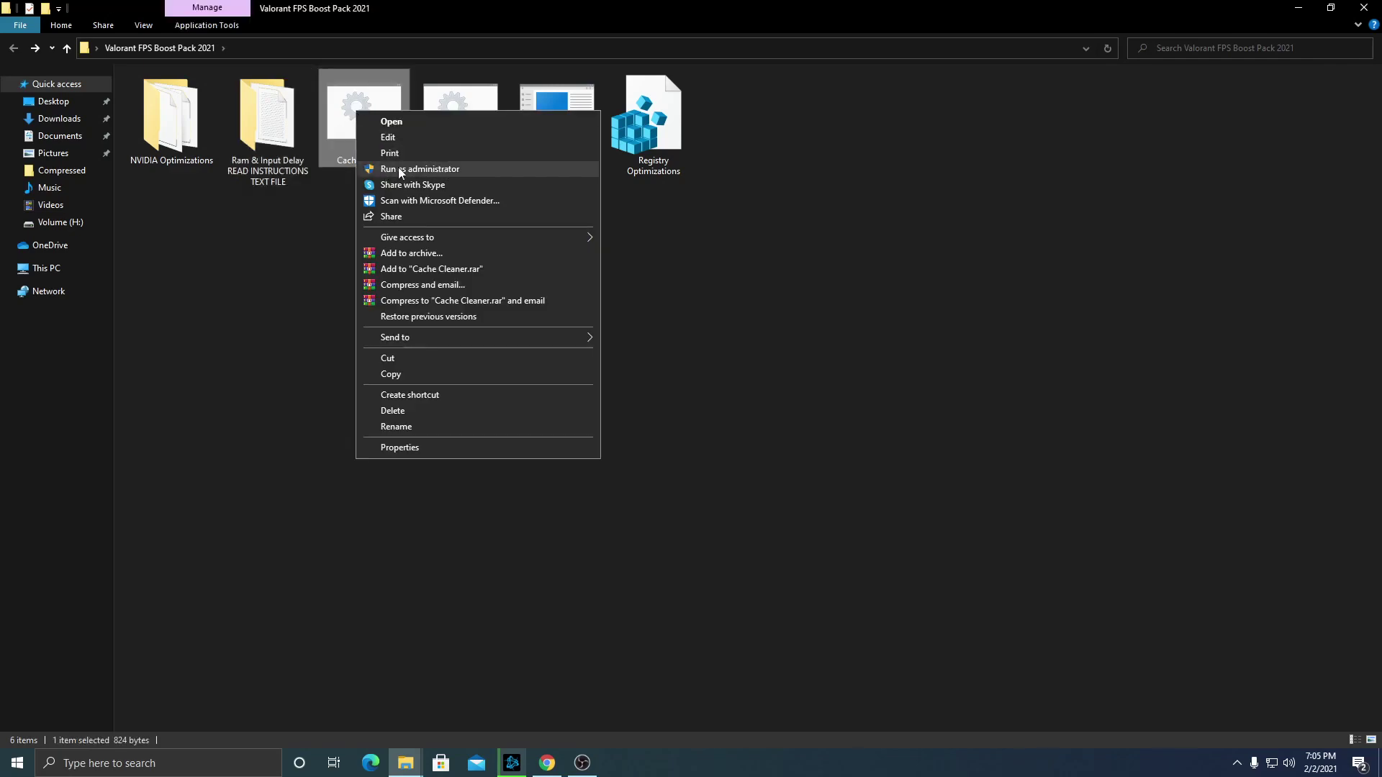
pyautogui.click(401, 169)
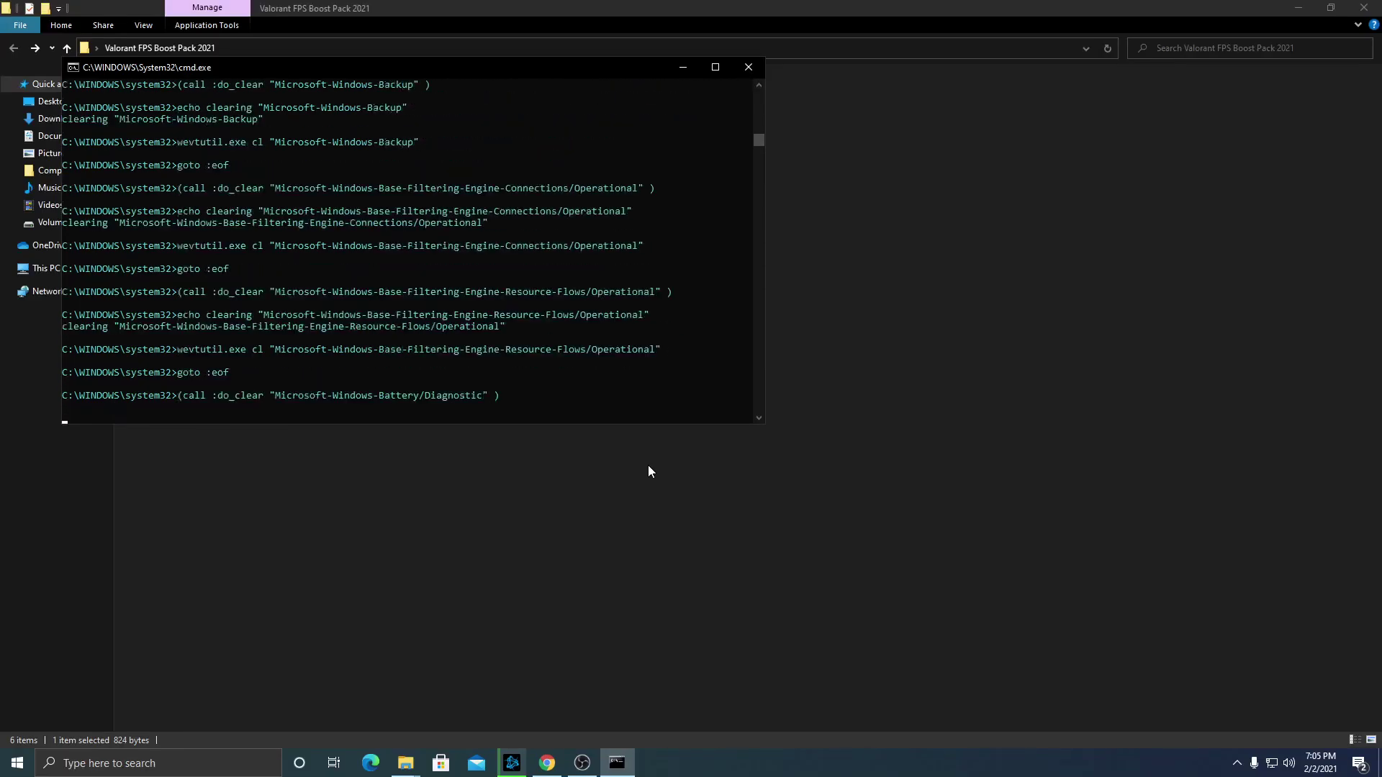
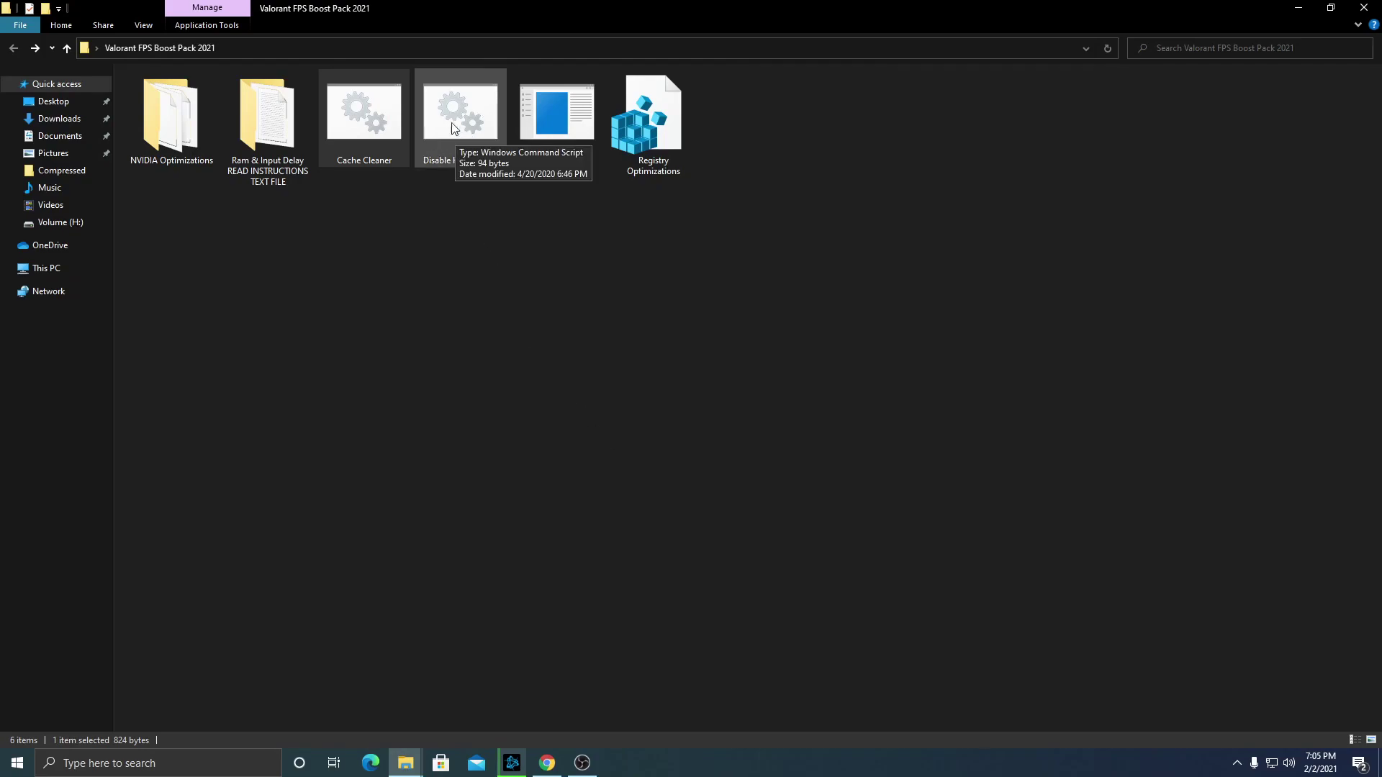
# Step: Run the Disable Hibernation script as administrator and dismiss its console window once it finishes
pyautogui.rightClick(469, 118)
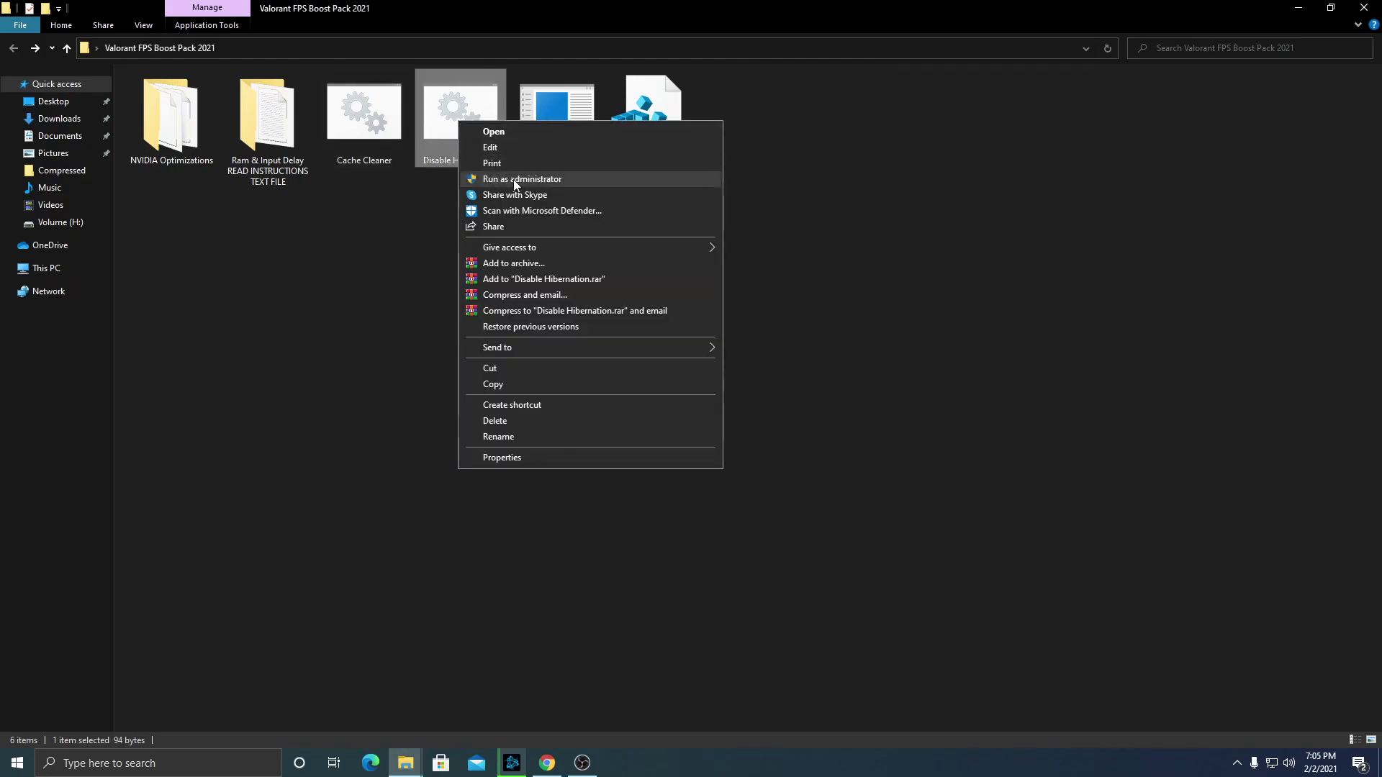
pyautogui.click(513, 180)
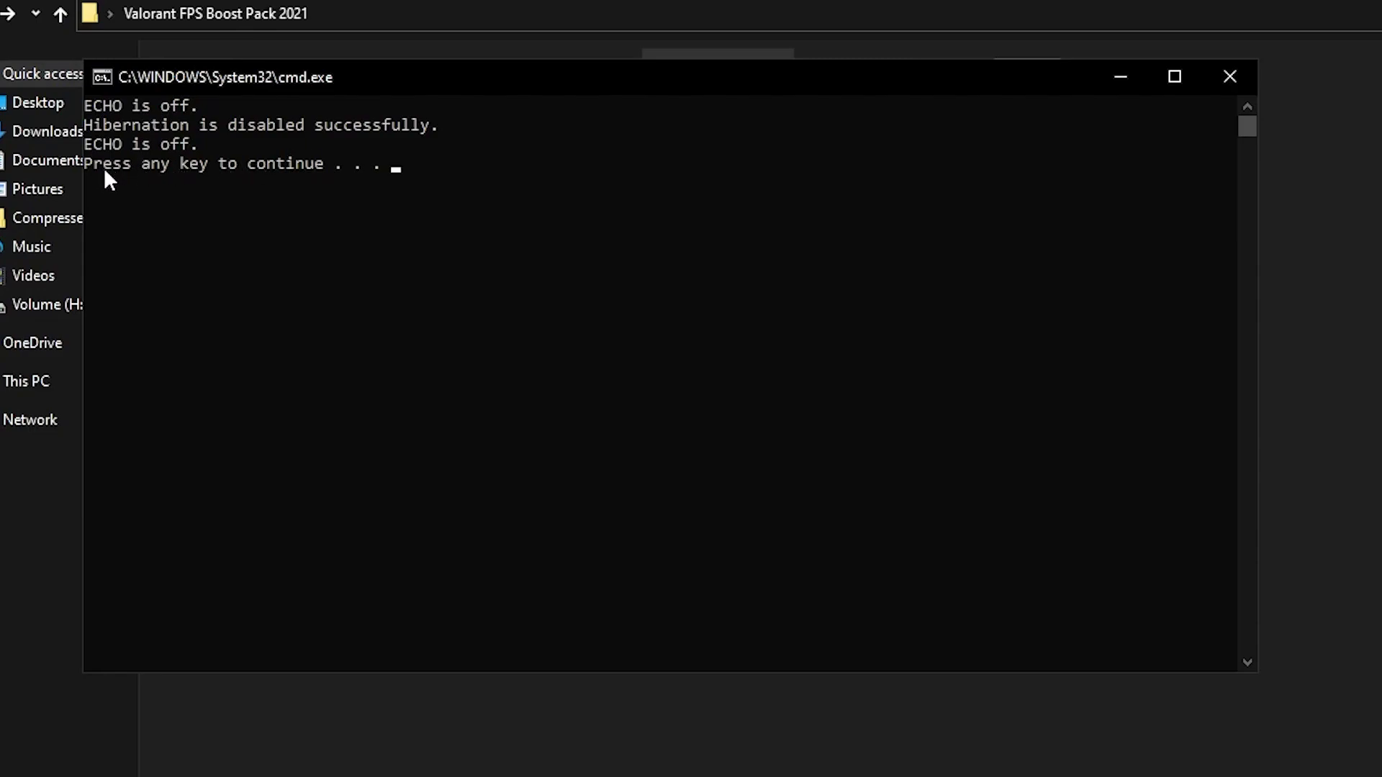
pyautogui.press('Return')
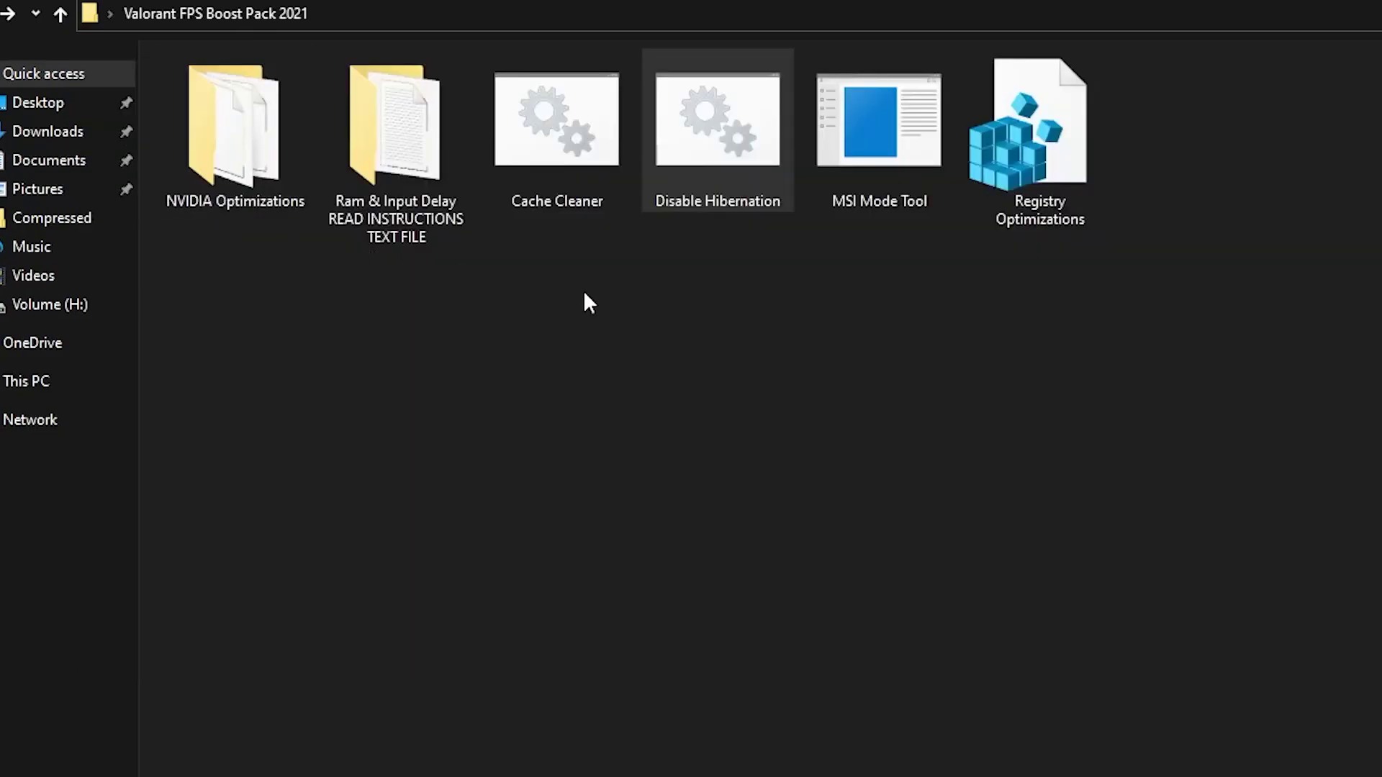
# Step: Run MSI Mode Tool as administrator and find the NVIDIA GeForce GTX 1650 SUPER entry with its supported modes
pyautogui.rightClick(903, 106)
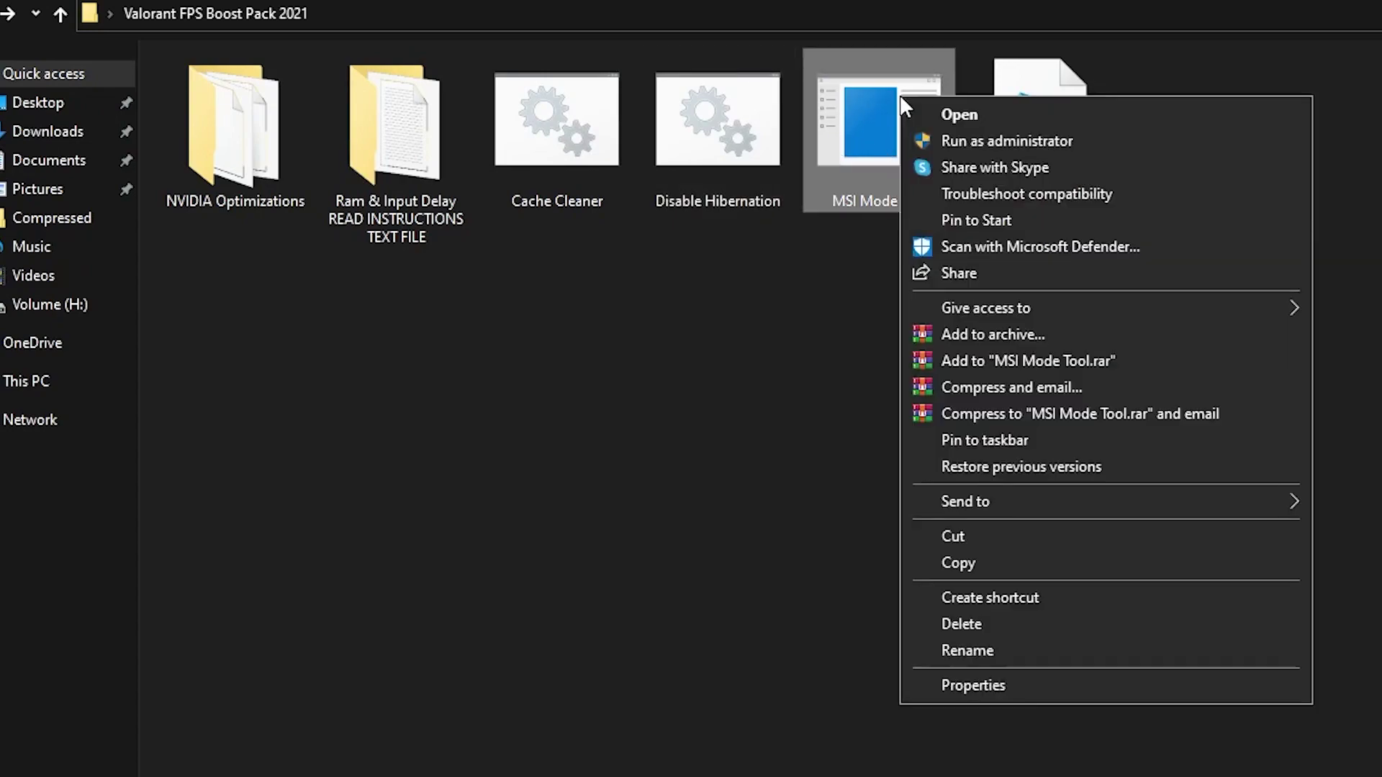
pyautogui.click(973, 134)
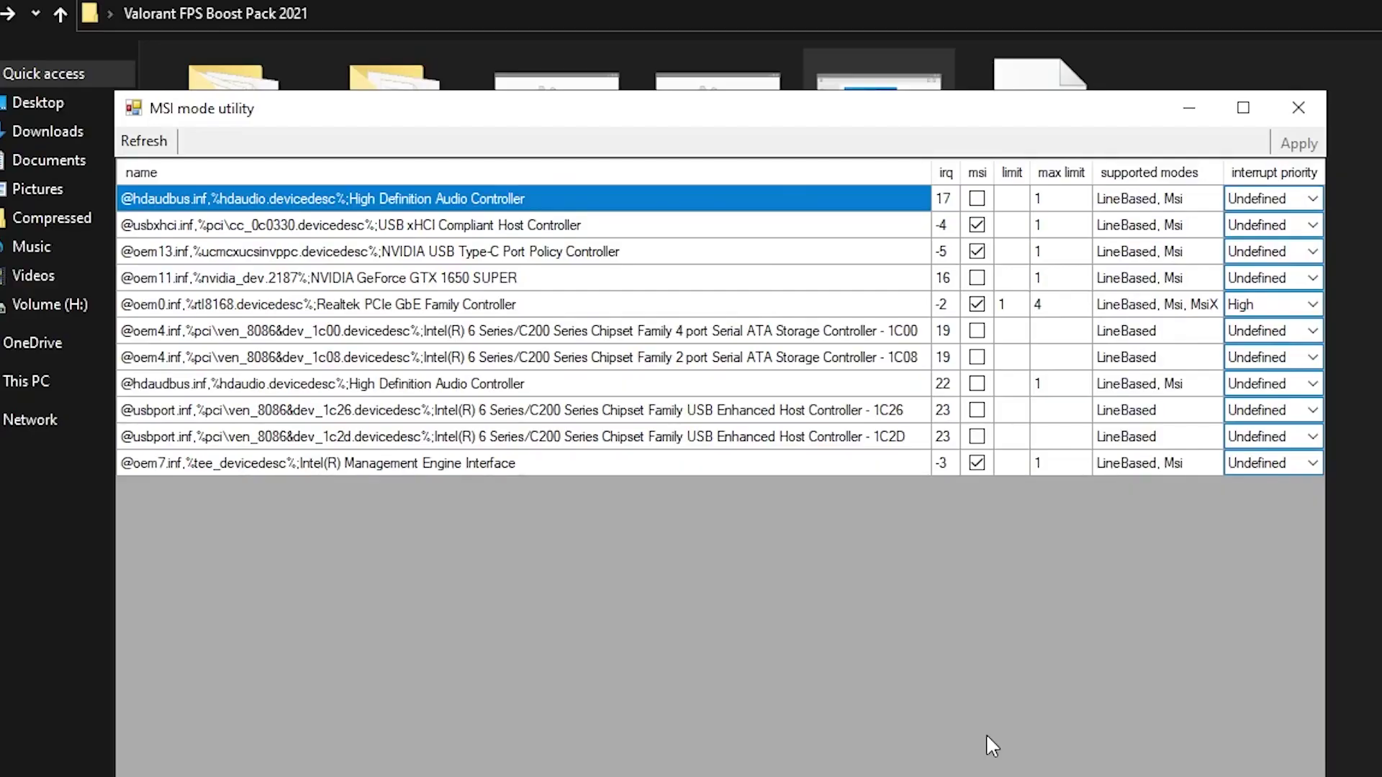
pyautogui.click(158, 141)
pyautogui.click(414, 278)
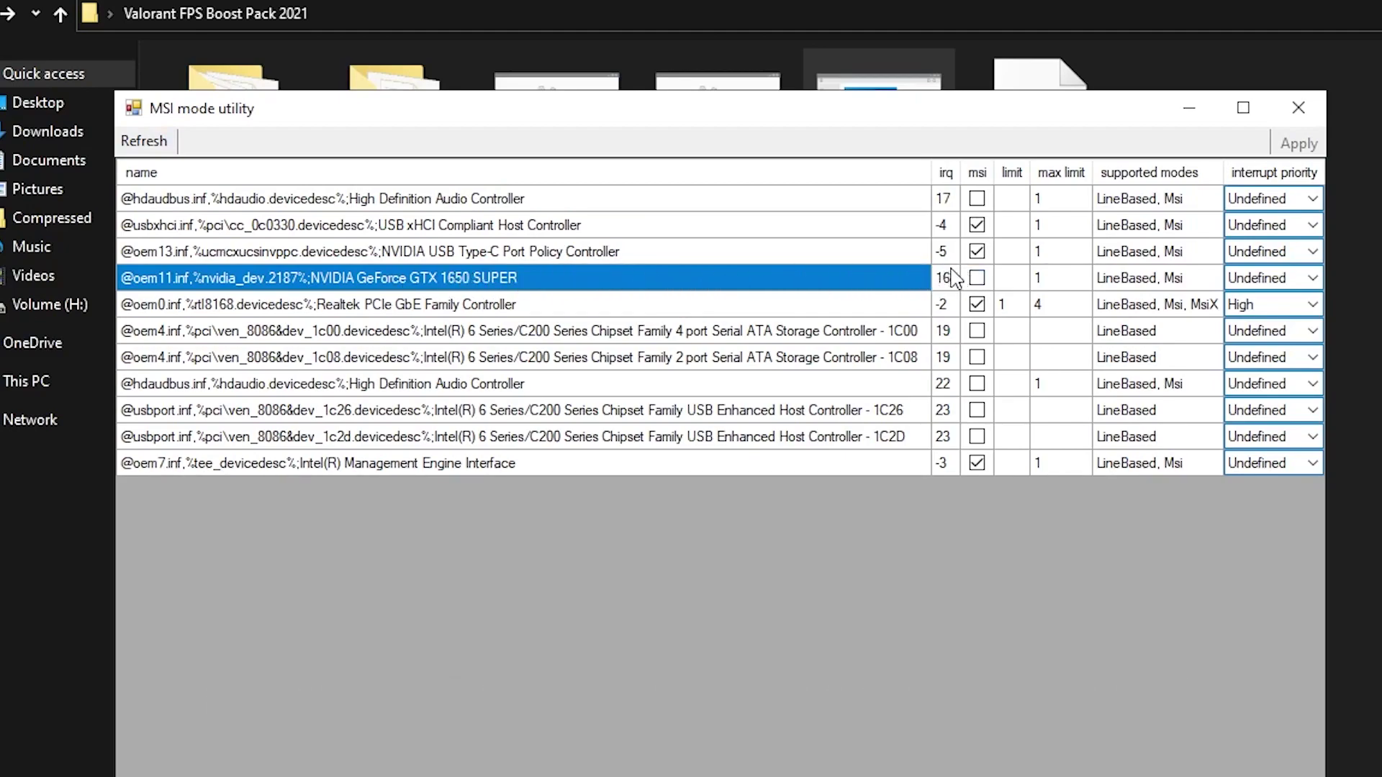
pyautogui.click(1138, 284)
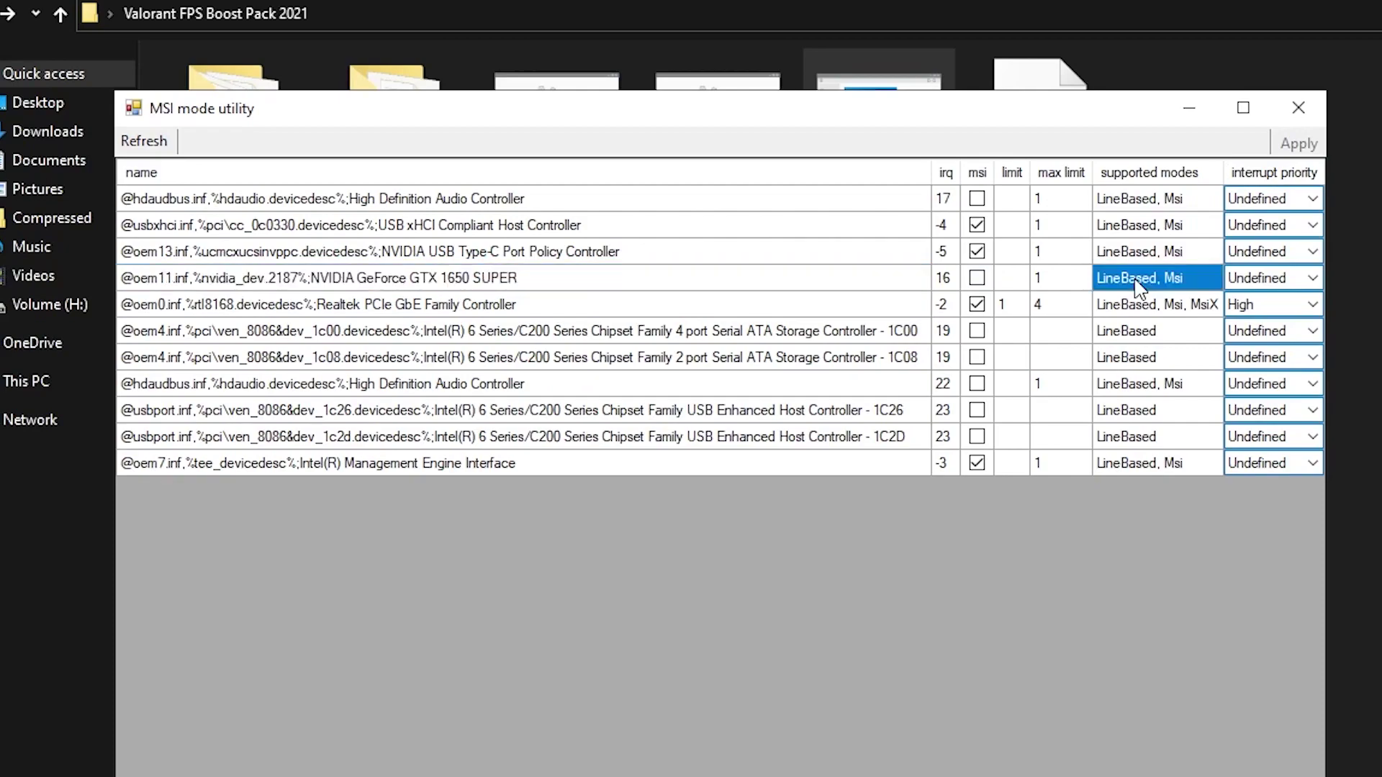
# Step: Set the NVIDIA GeForce GTX 1650 SUPER's interrupt priority to High, enable its msi mode and apply the changes
pyautogui.click(1288, 279)
pyautogui.click(1311, 281)
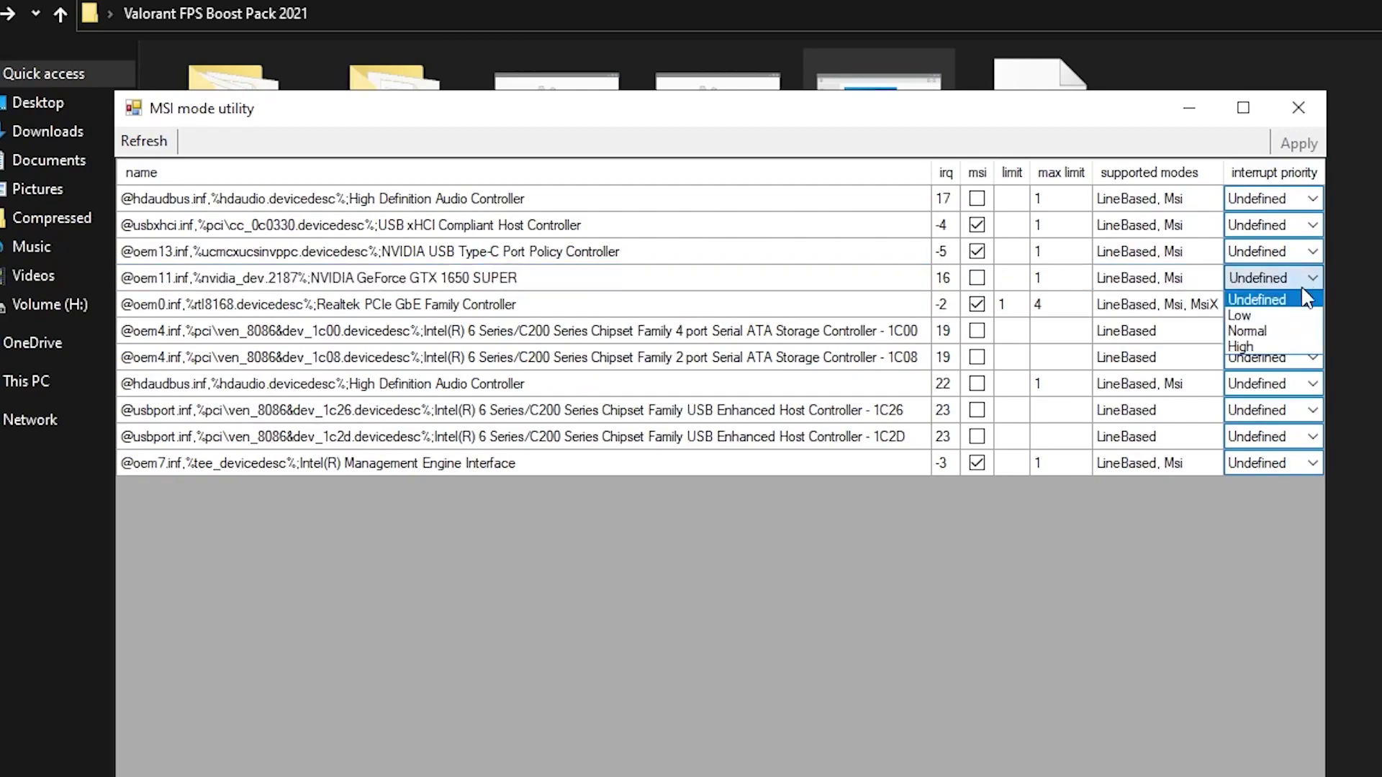
pyautogui.click(1252, 347)
pyautogui.click(1207, 282)
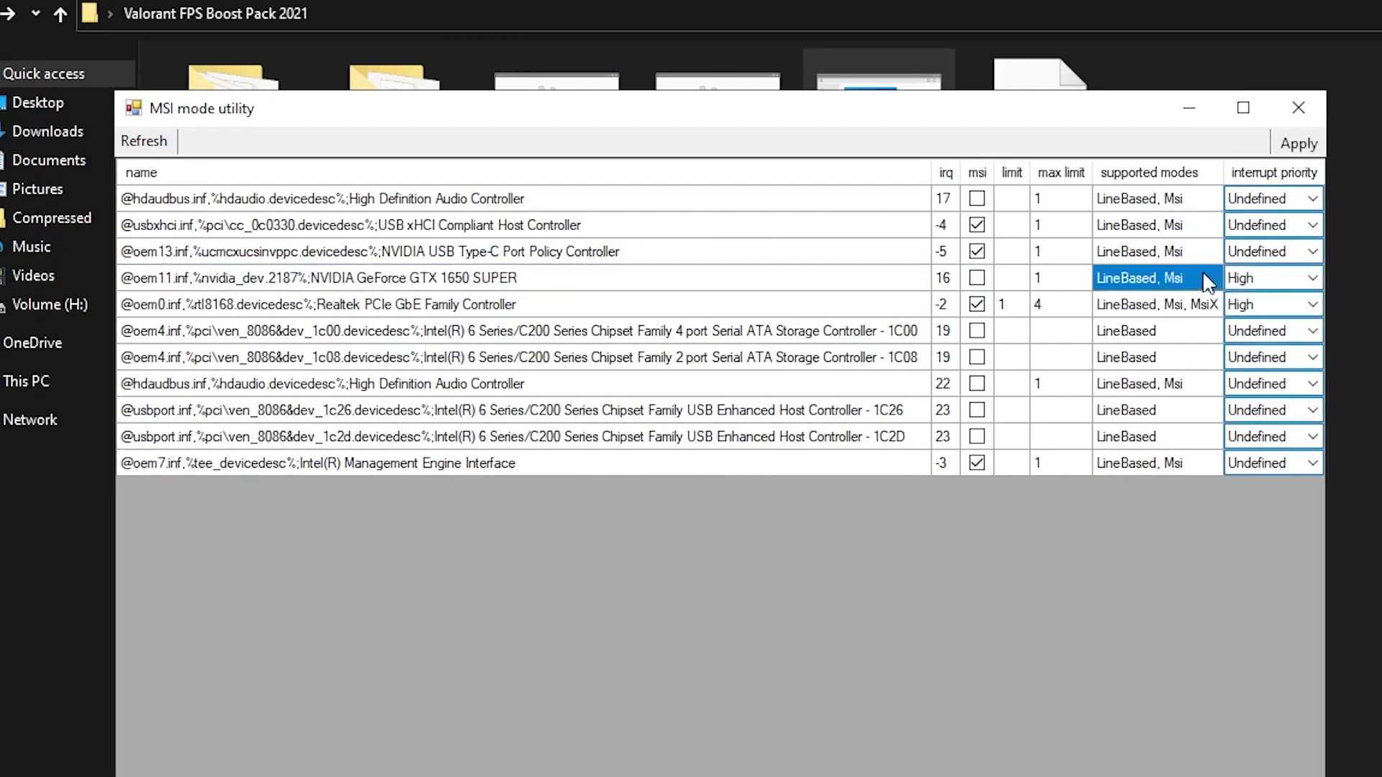
pyautogui.click(977, 279)
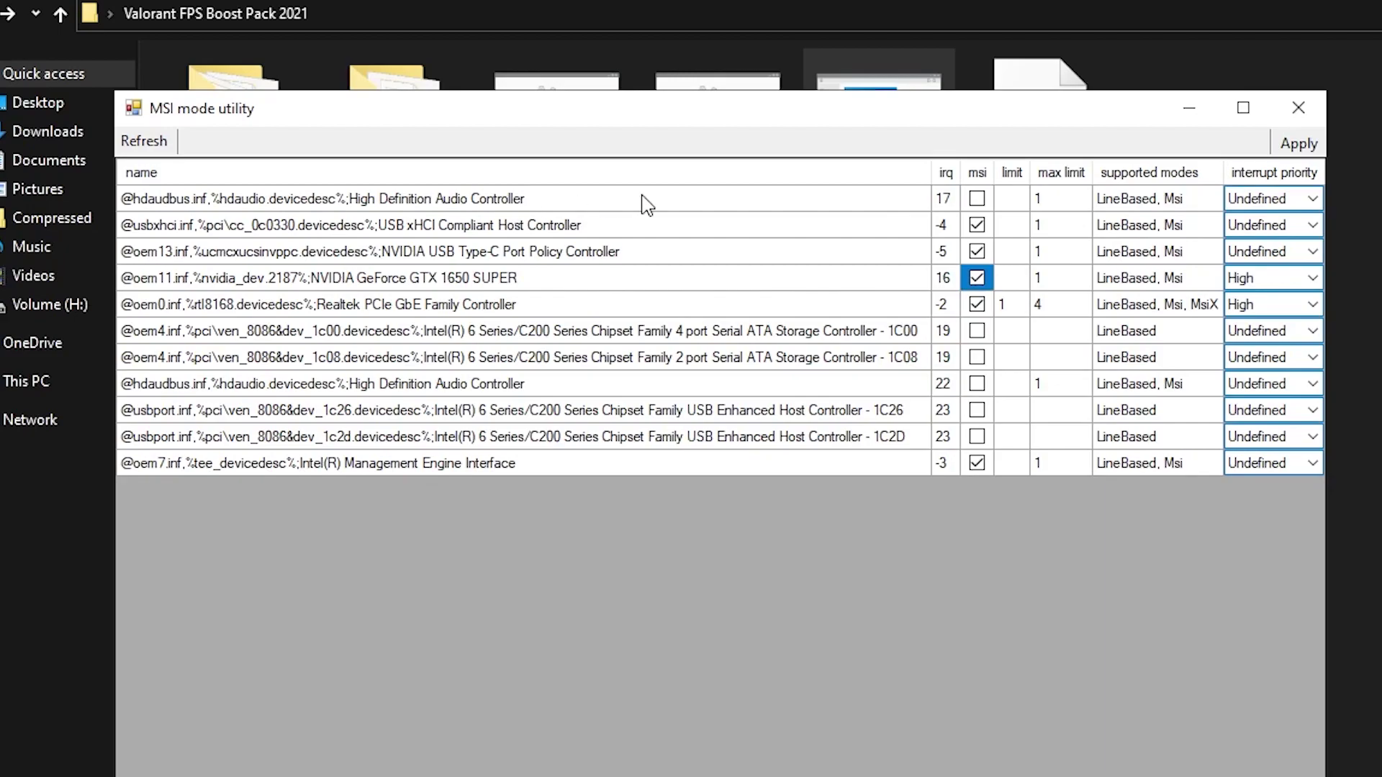
pyautogui.click(1293, 147)
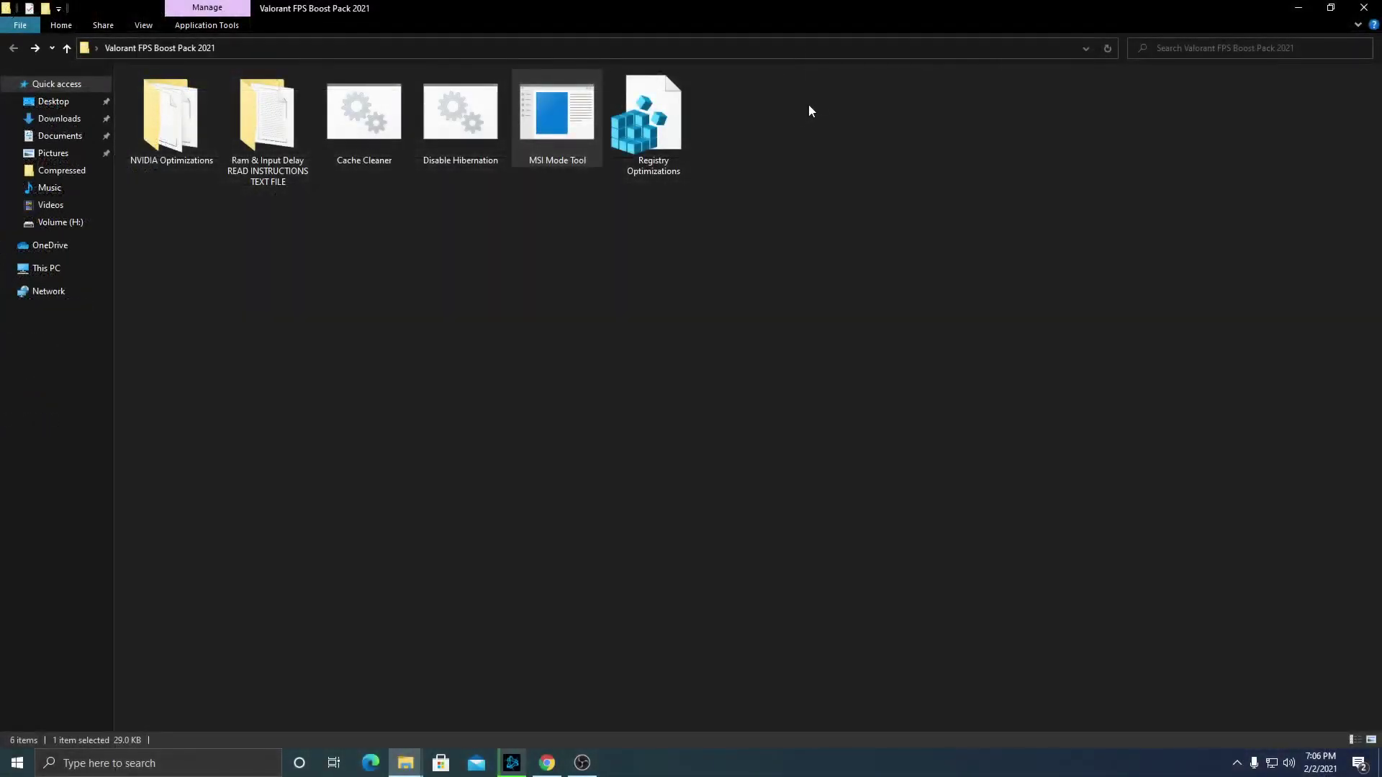
# Step: Merge the Registry Optimizations file into the registry, accepting the warning and dismissing the completion message
pyautogui.click(655, 115)
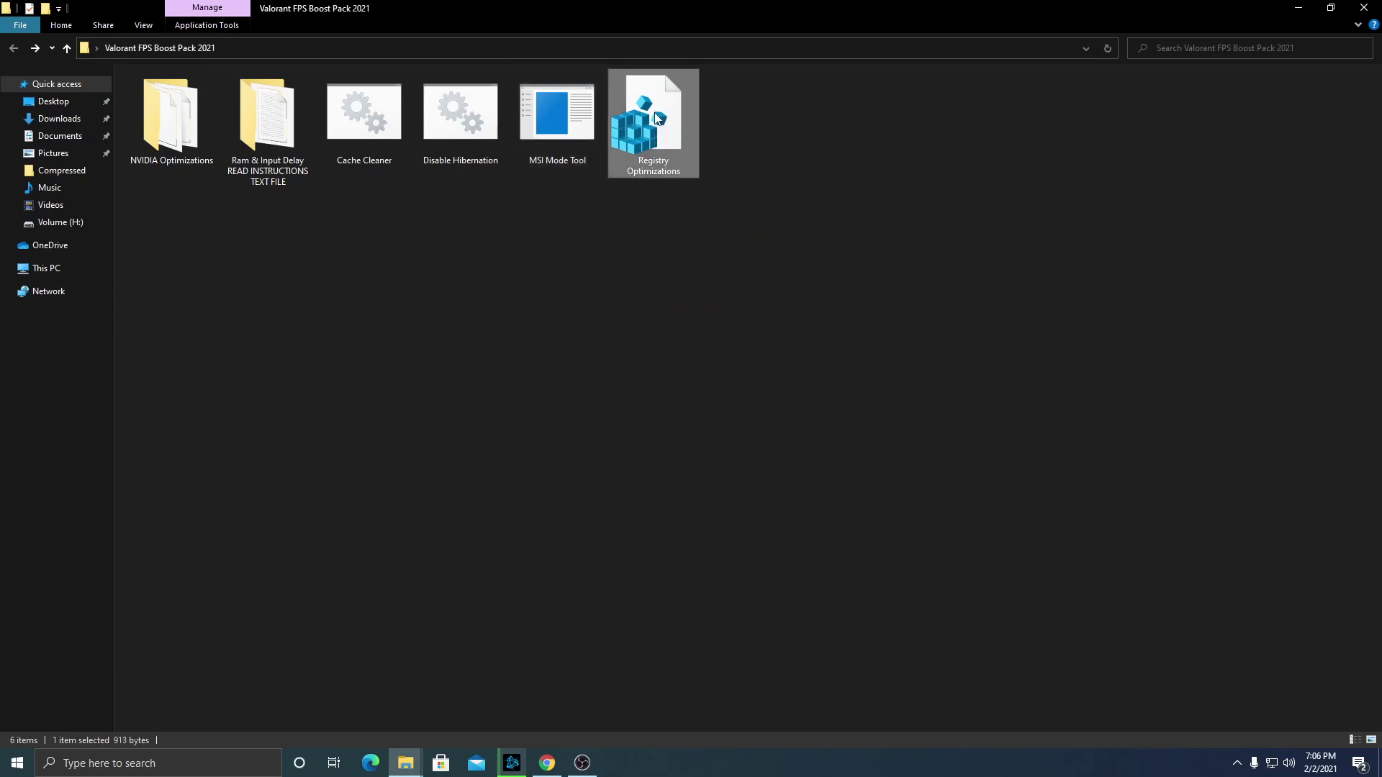
pyautogui.rightClick(654, 115)
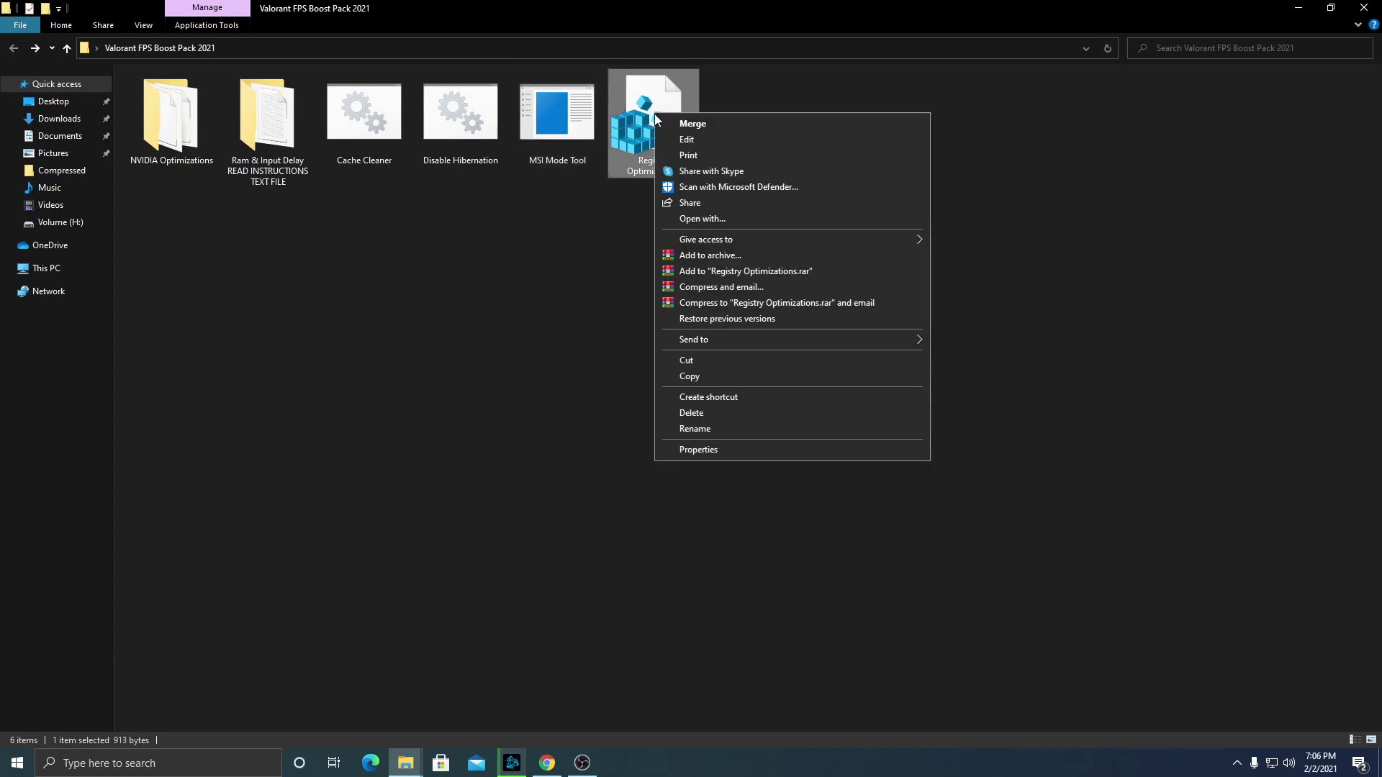
pyautogui.click(702, 124)
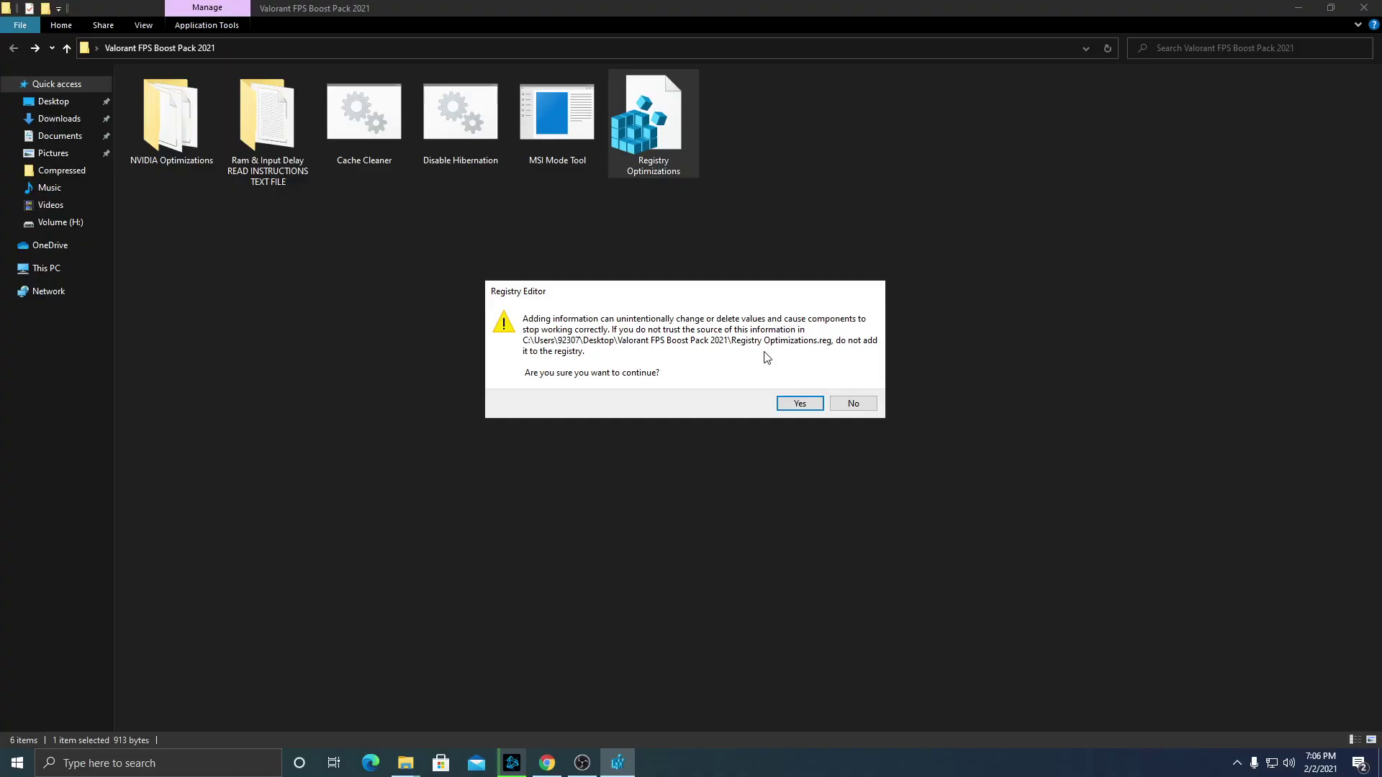
pyautogui.click(800, 403)
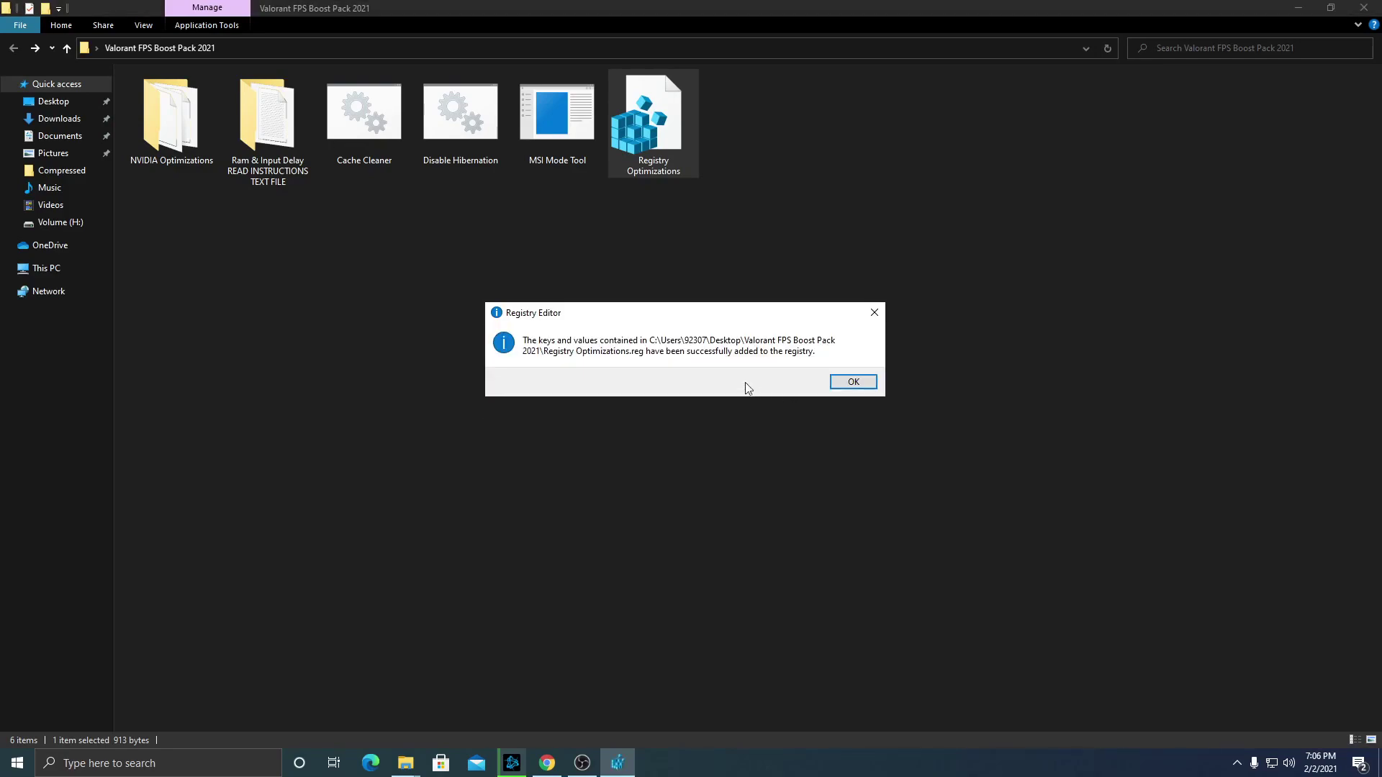
pyautogui.click(849, 381)
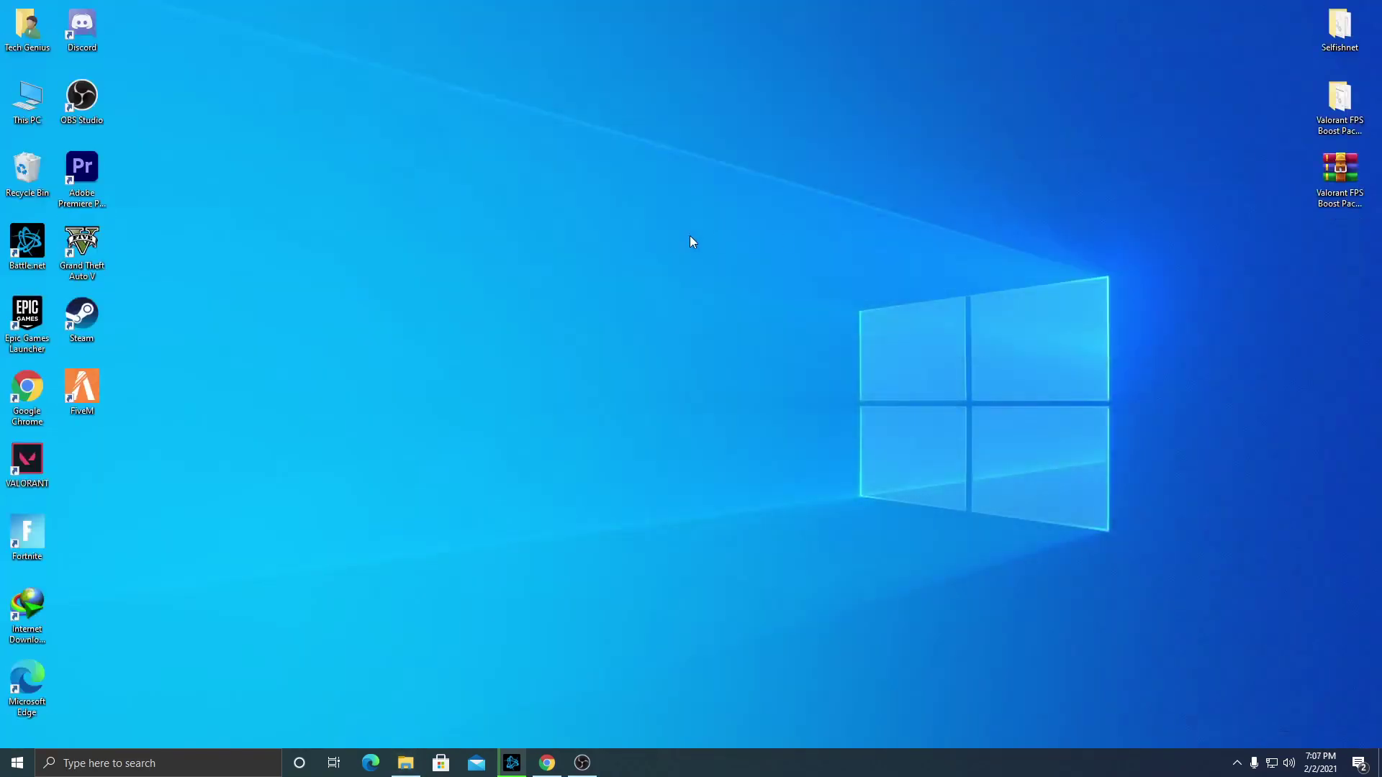
# Step: In the Windows Graphics settings, add the VALORANT application from C:\Riot Games\VALORANT\live as a desktop app
pyautogui.rightClick(291, 136)
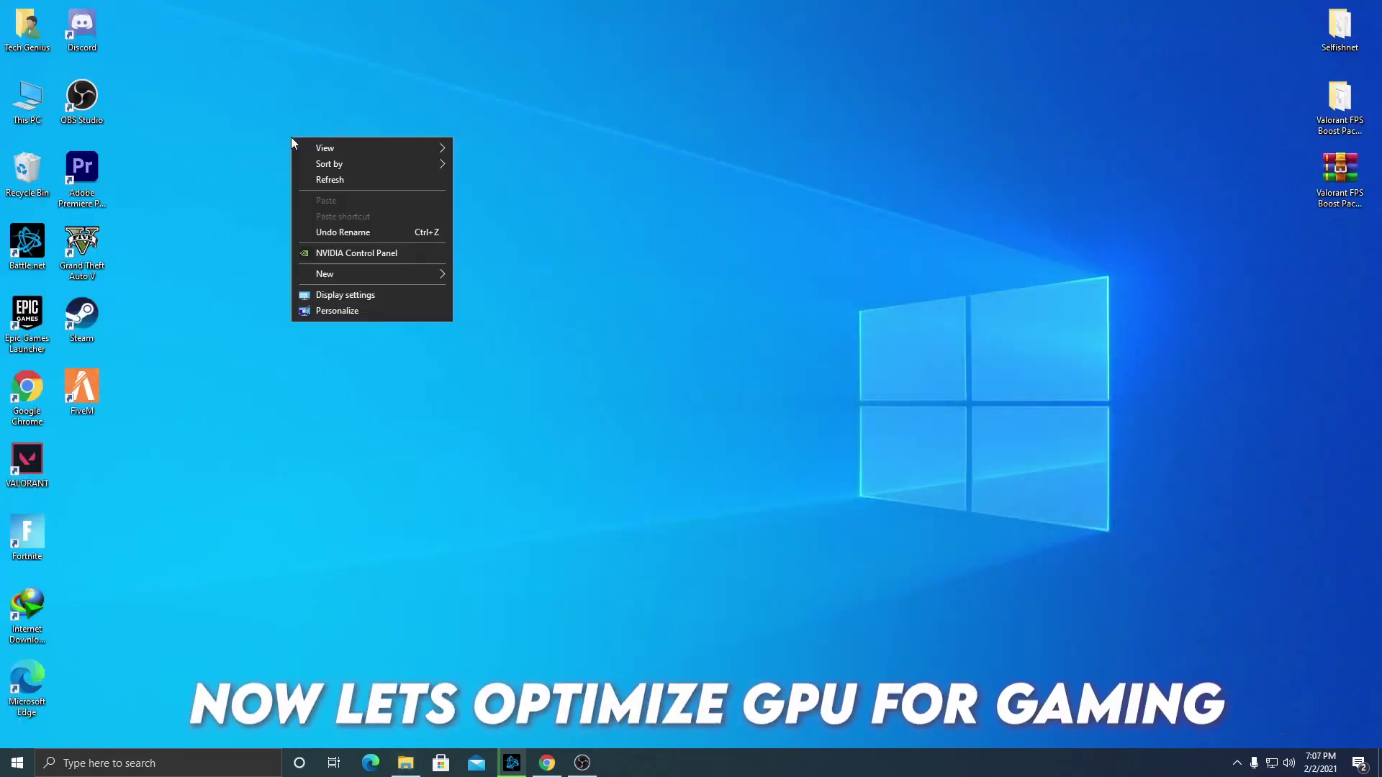
pyautogui.click(339, 297)
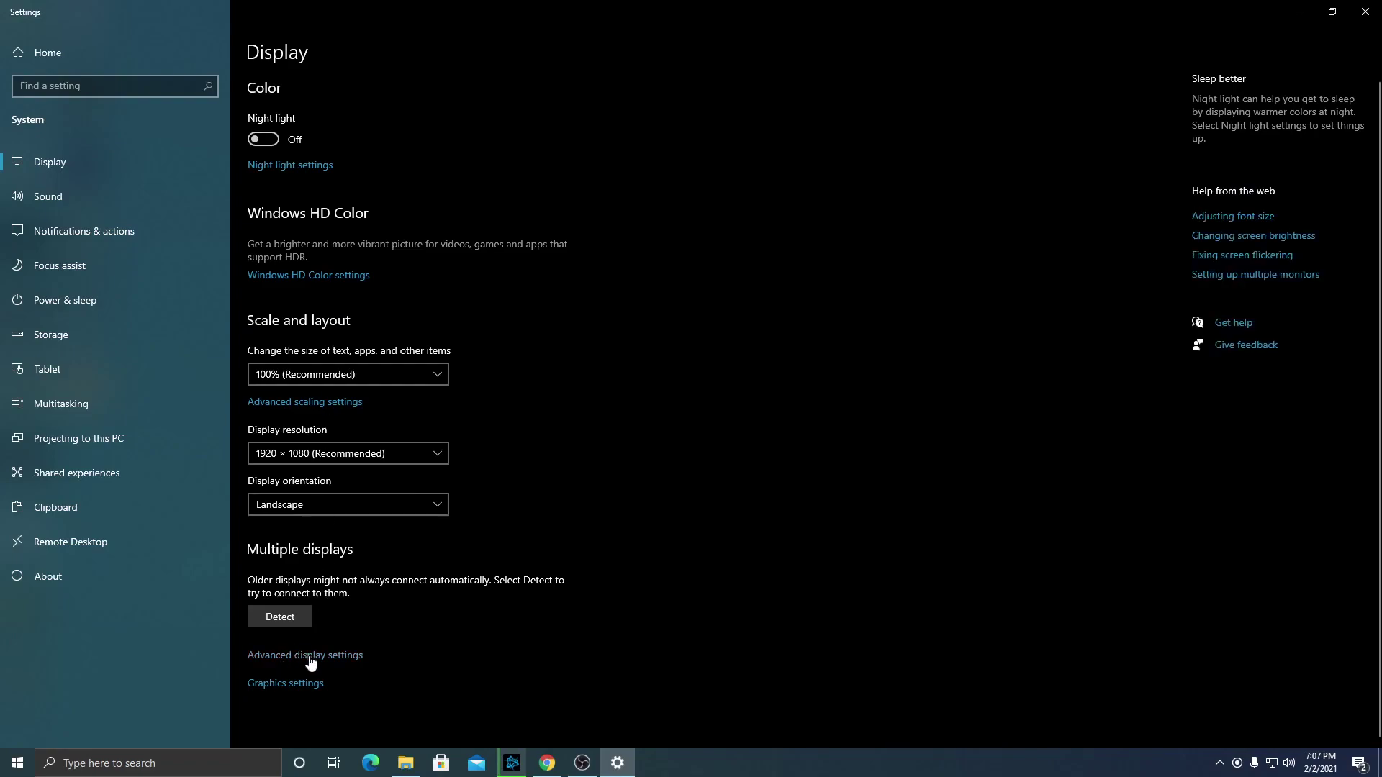
pyautogui.click(292, 690)
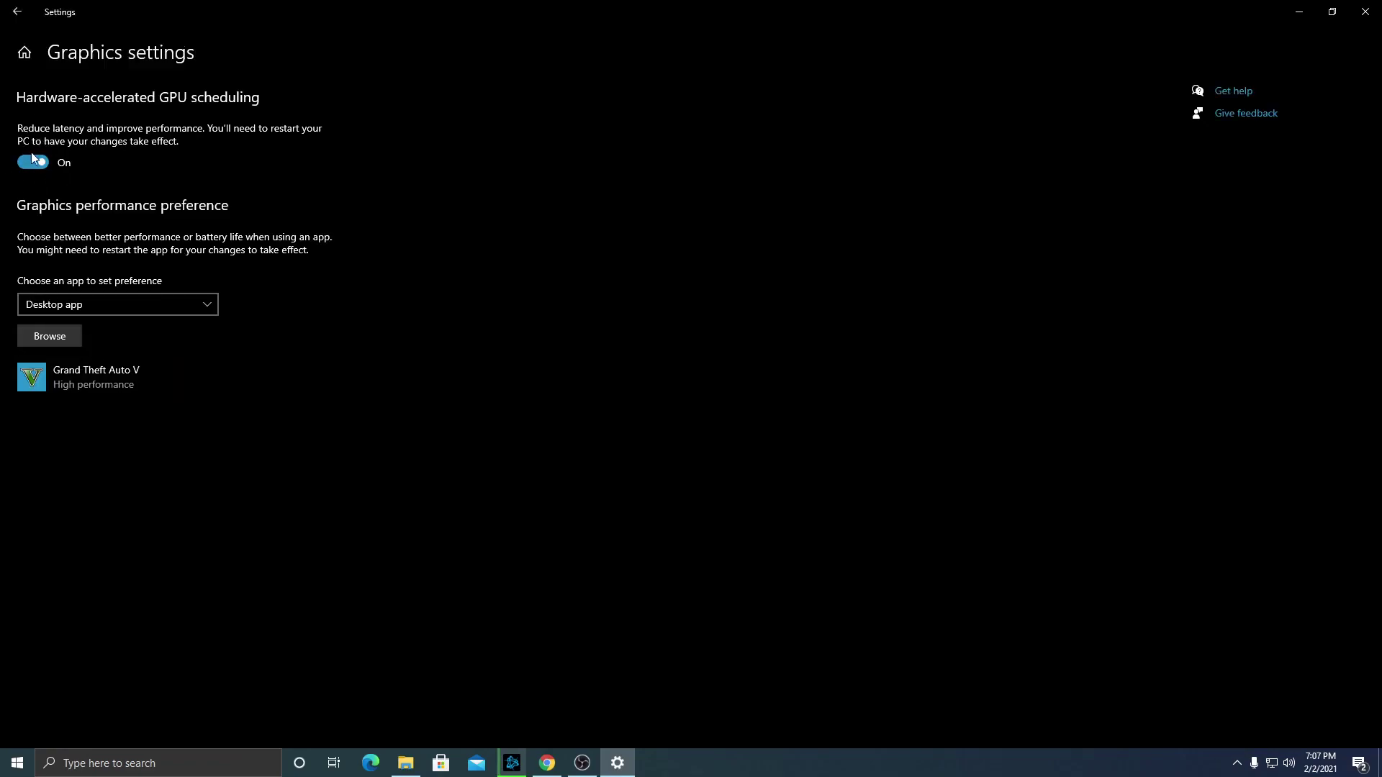
pyautogui.click(54, 337)
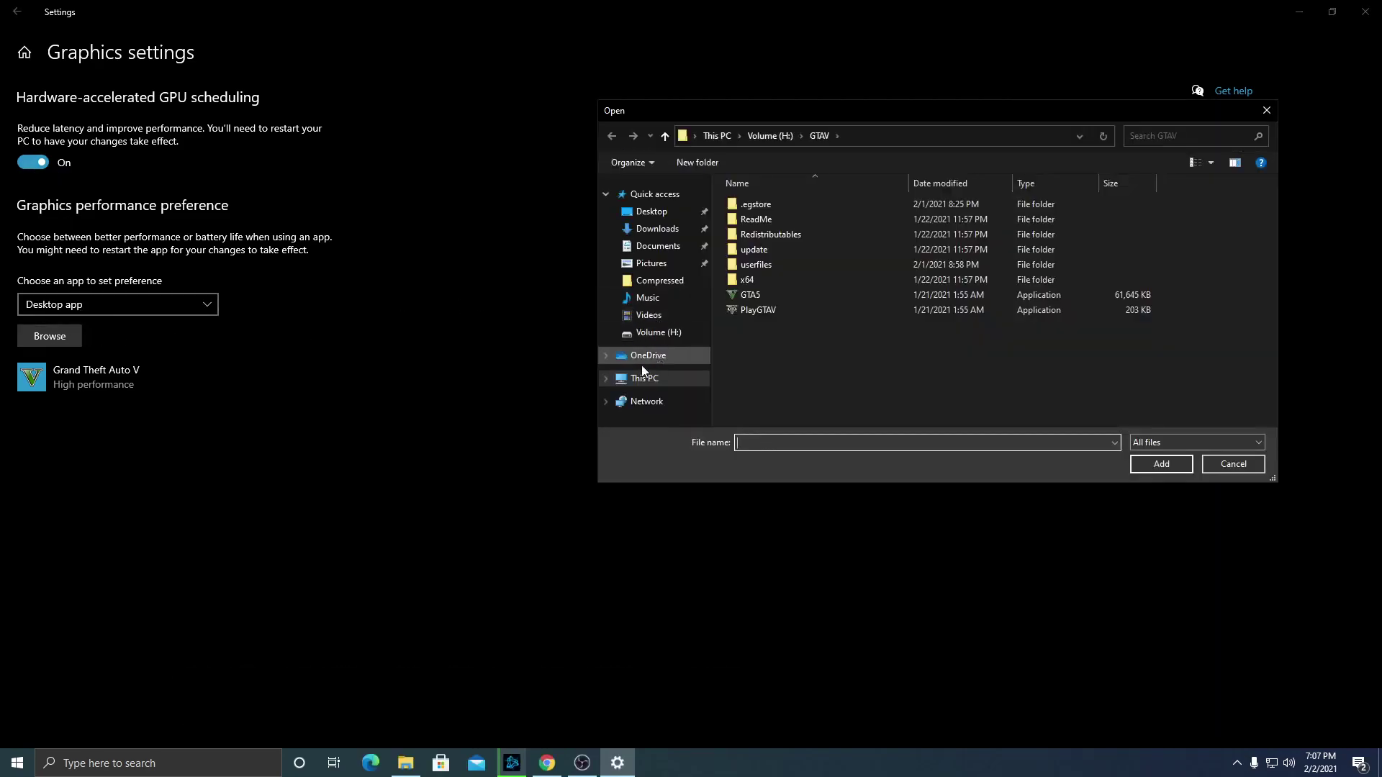
pyautogui.click(644, 378)
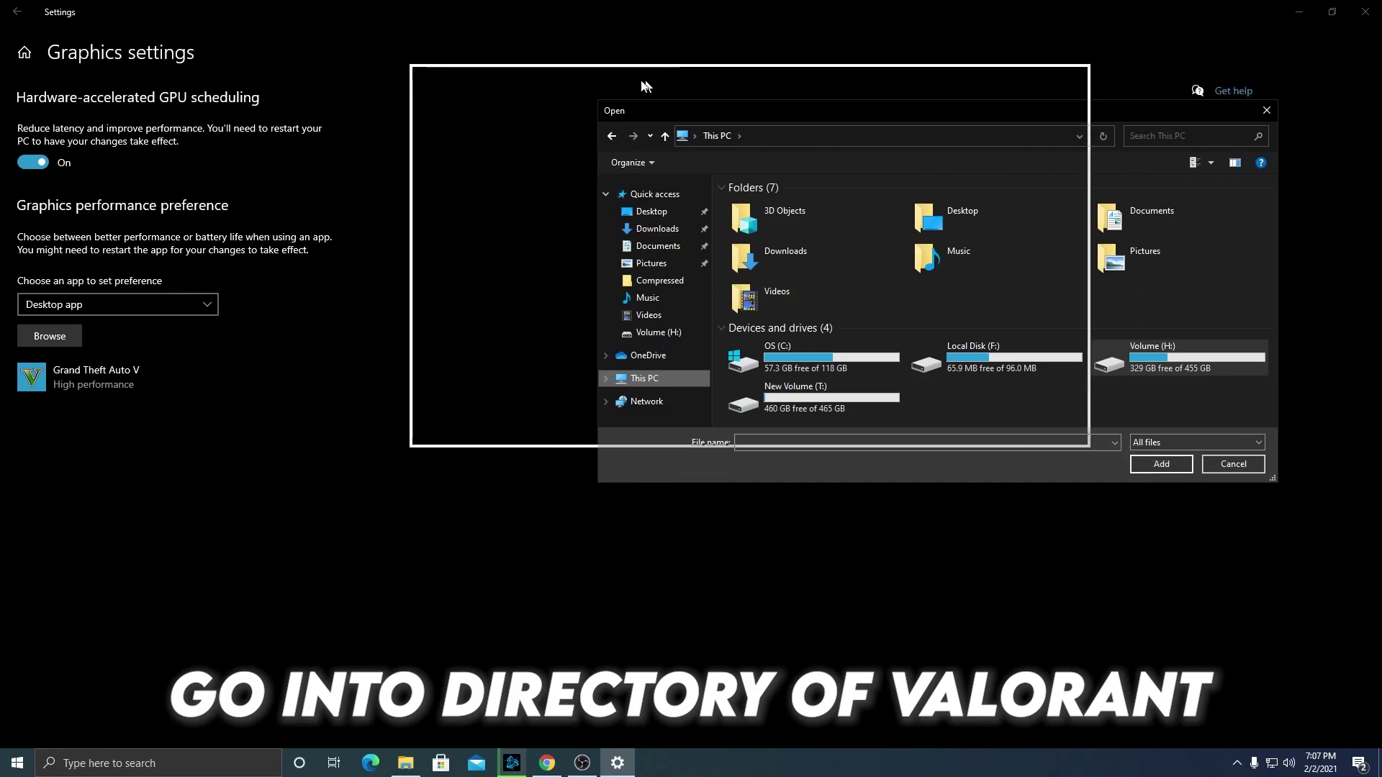
pyautogui.moveTo(650, 87); pyautogui.dragTo(621, 85)
pyautogui.doubleClick(606, 327)
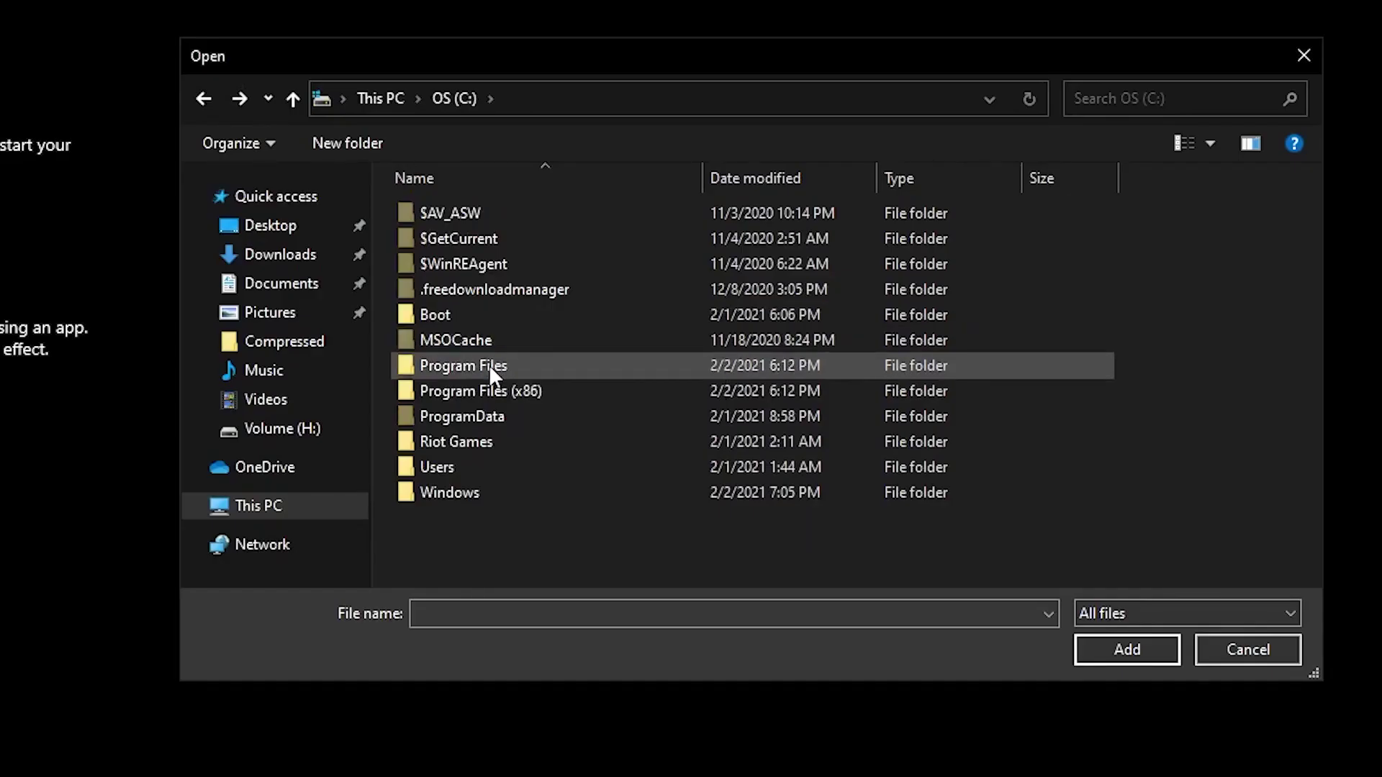
pyautogui.doubleClick(449, 441)
pyautogui.doubleClick(451, 239)
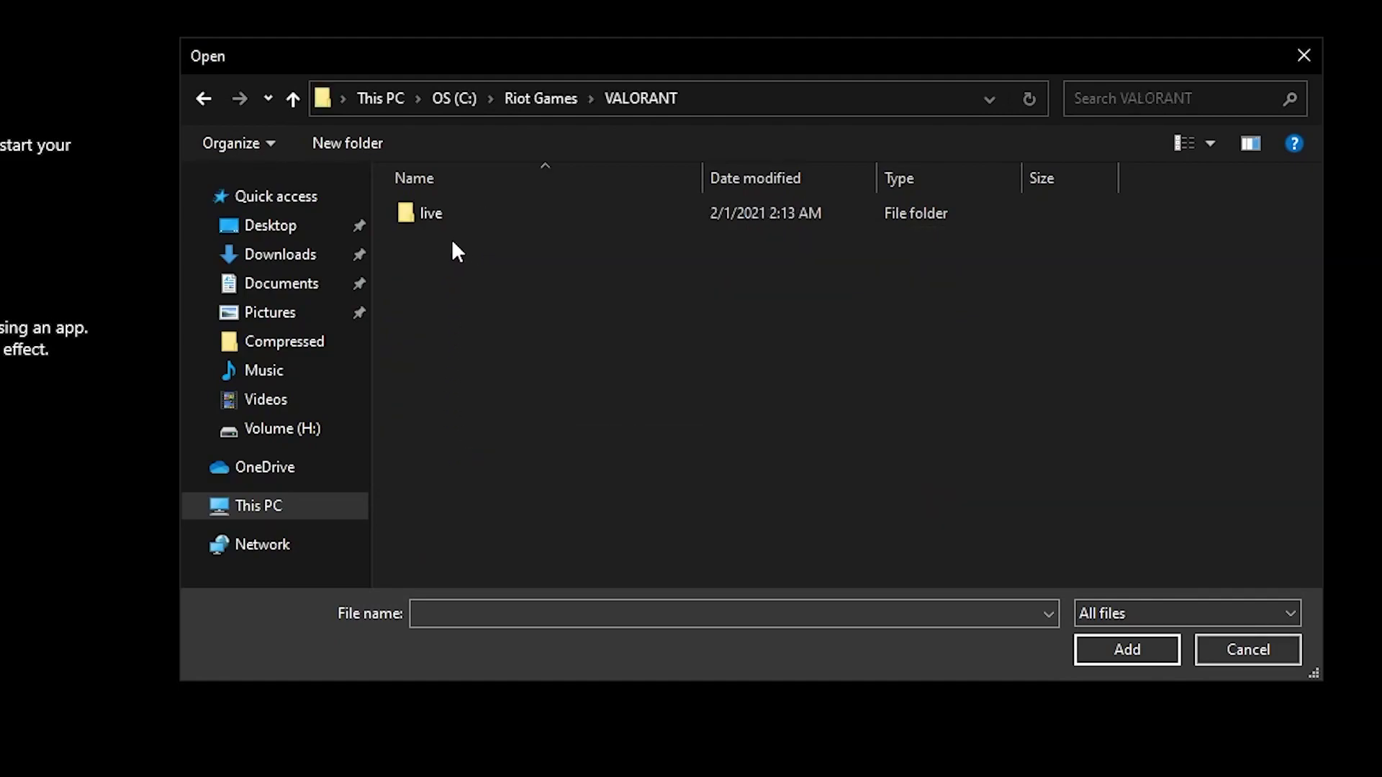
pyautogui.doubleClick(439, 217)
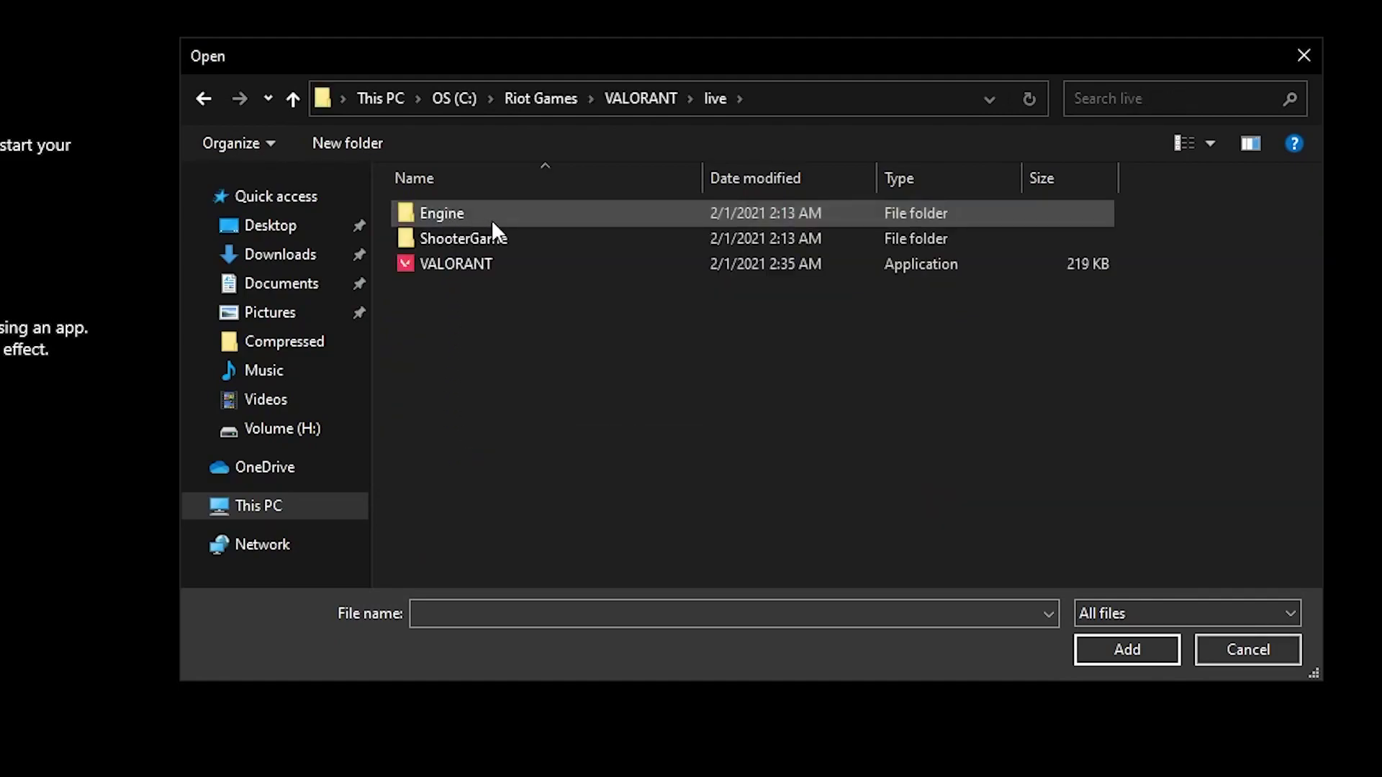
pyautogui.click(473, 263)
pyautogui.click(1103, 640)
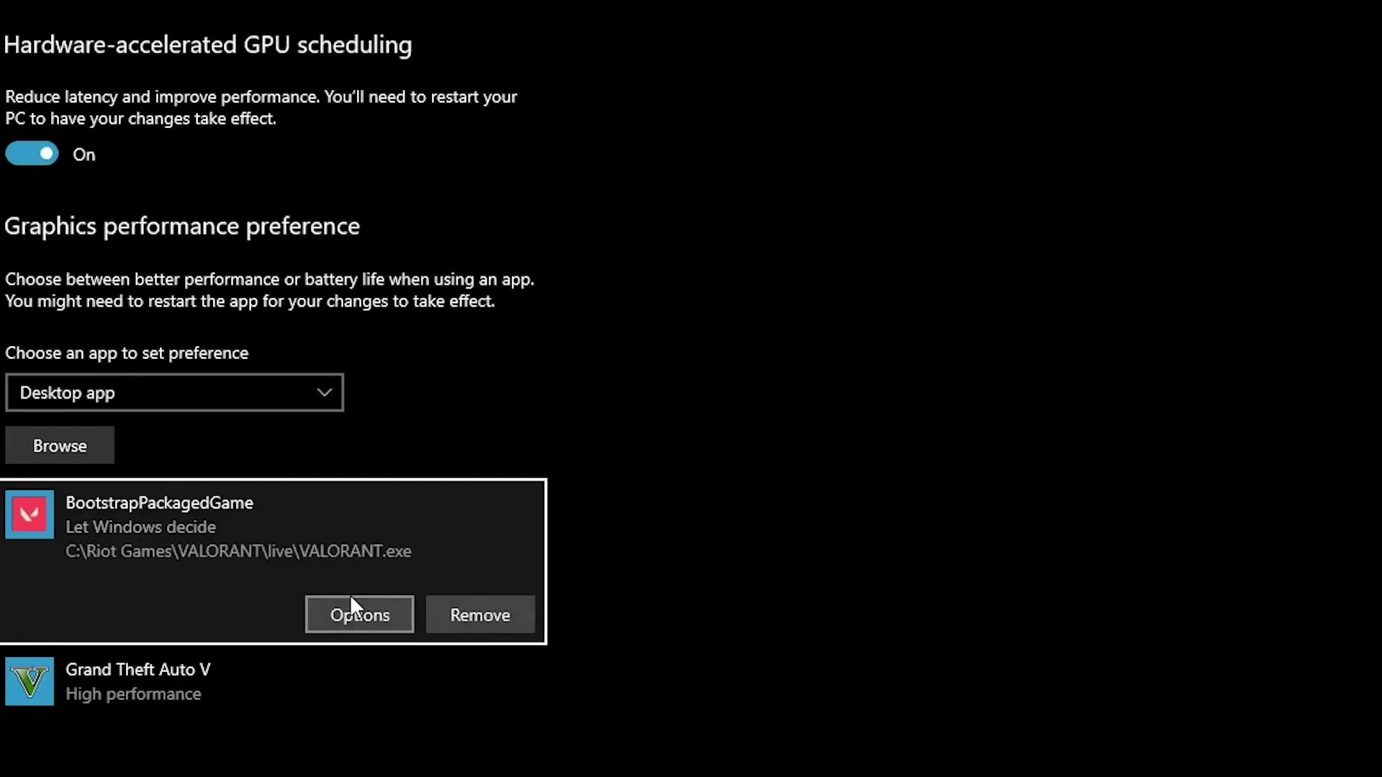
# Step: Set the graphics preference of the BootstrapPackagedGame entry to High performance and save it
pyautogui.click(352, 604)
pyautogui.click(934, 564)
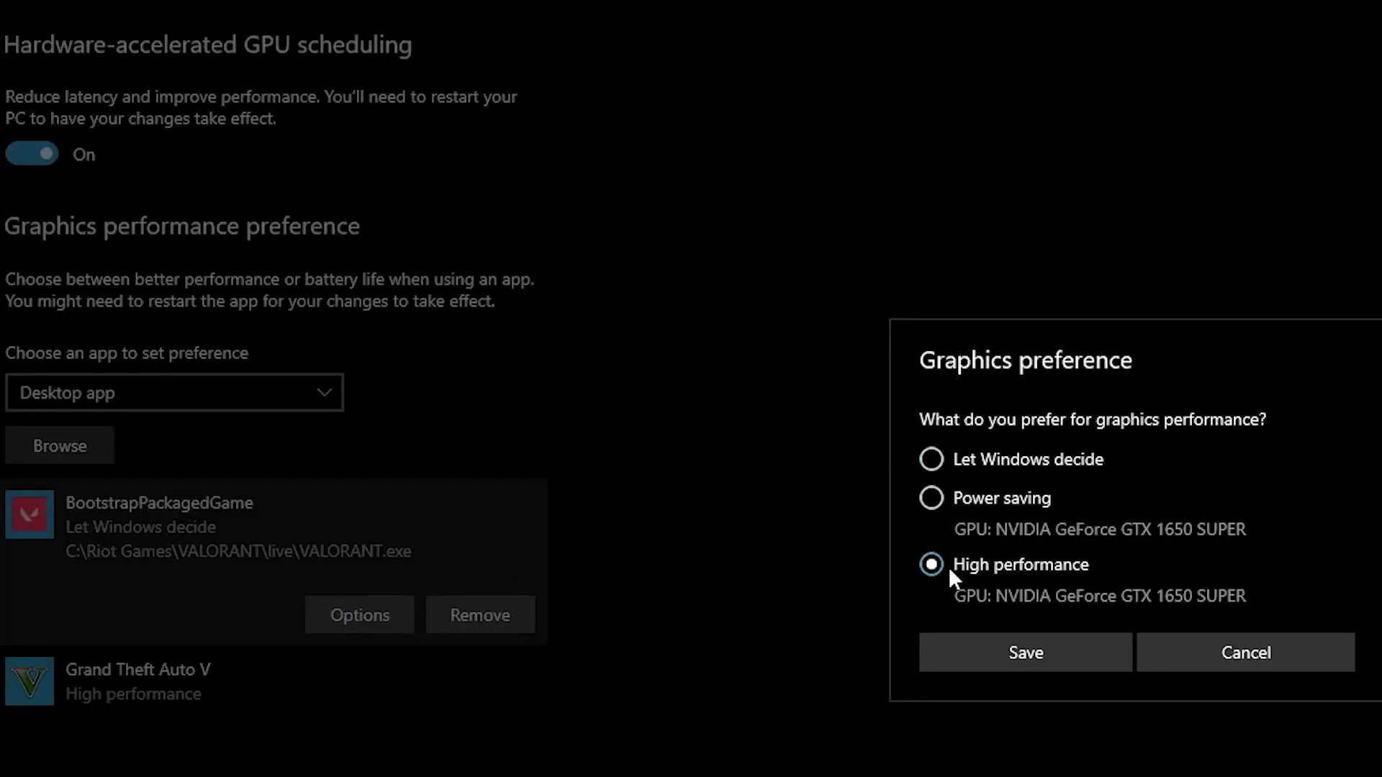
pyautogui.click(991, 642)
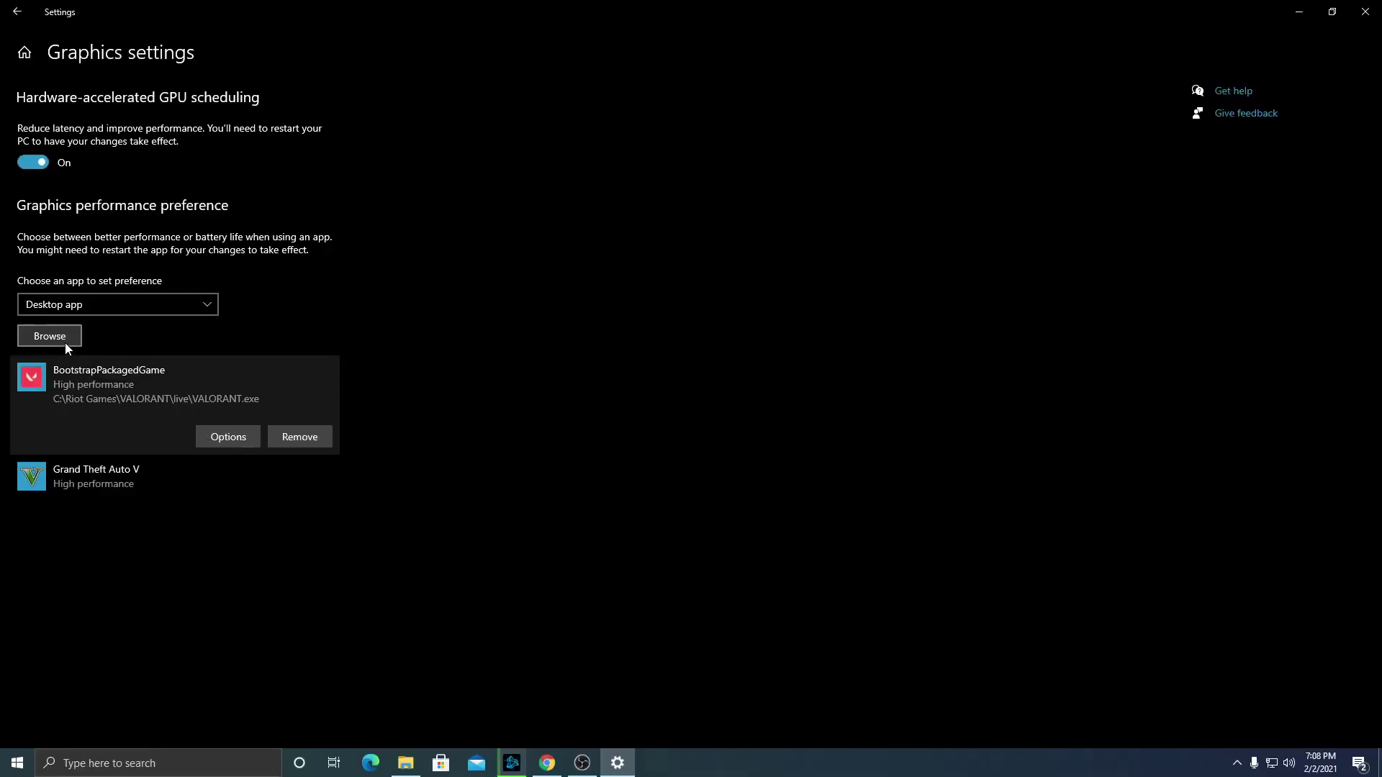
# Step: Add VALORANT-Win64-Shipping from VALORANT\live\ShooterGame\Binaries\Win64 on the C: drive to the graphics performance preference list
pyautogui.click(65, 341)
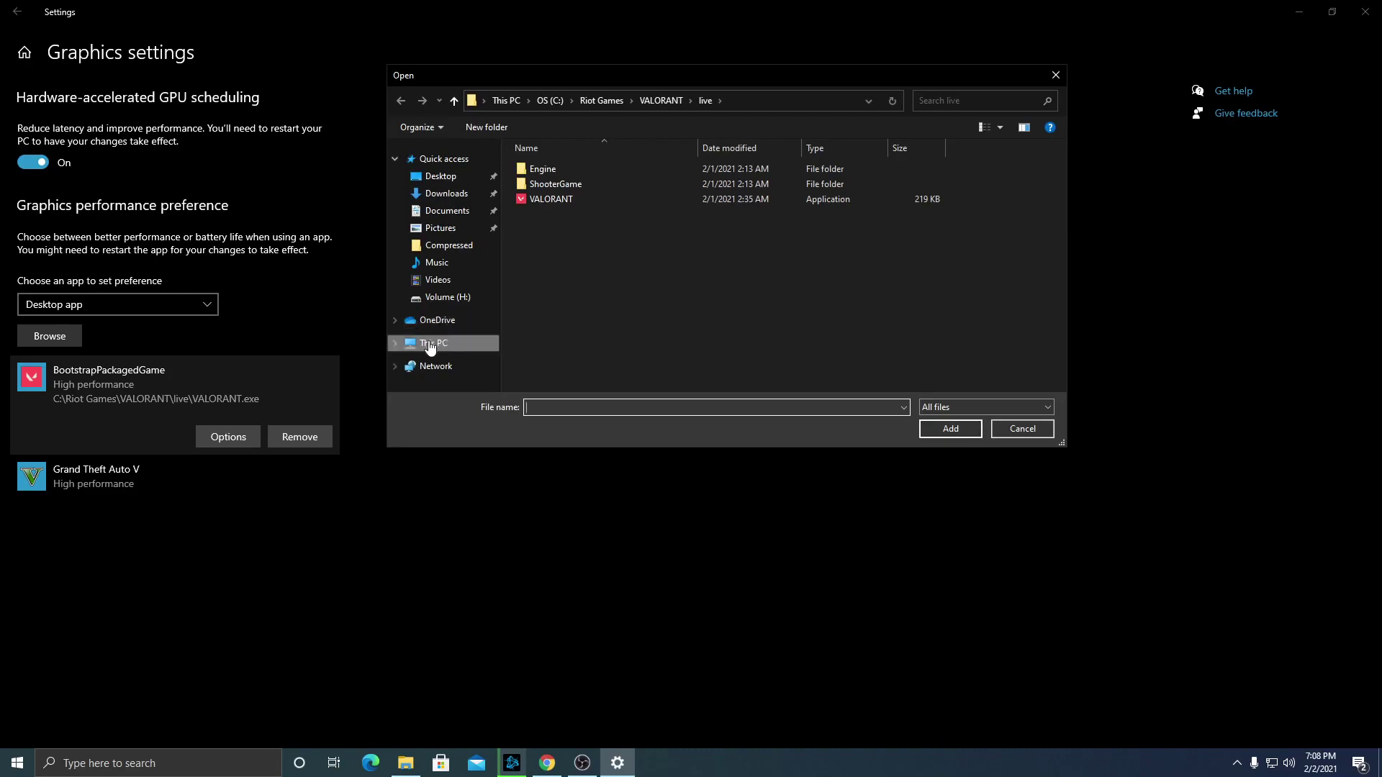
pyautogui.click(432, 344)
pyautogui.doubleClick(563, 319)
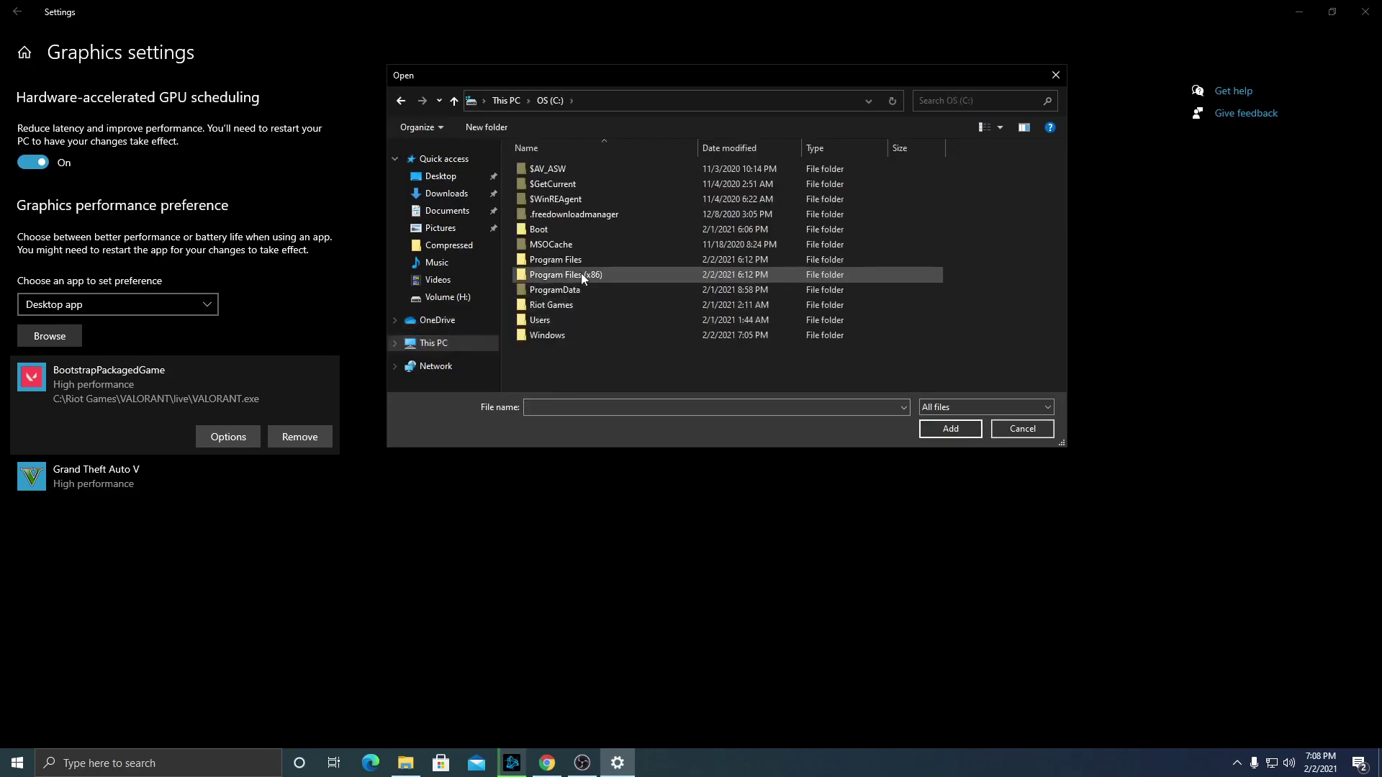
pyautogui.doubleClick(561, 310)
pyautogui.doubleClick(550, 186)
pyautogui.doubleClick(542, 177)
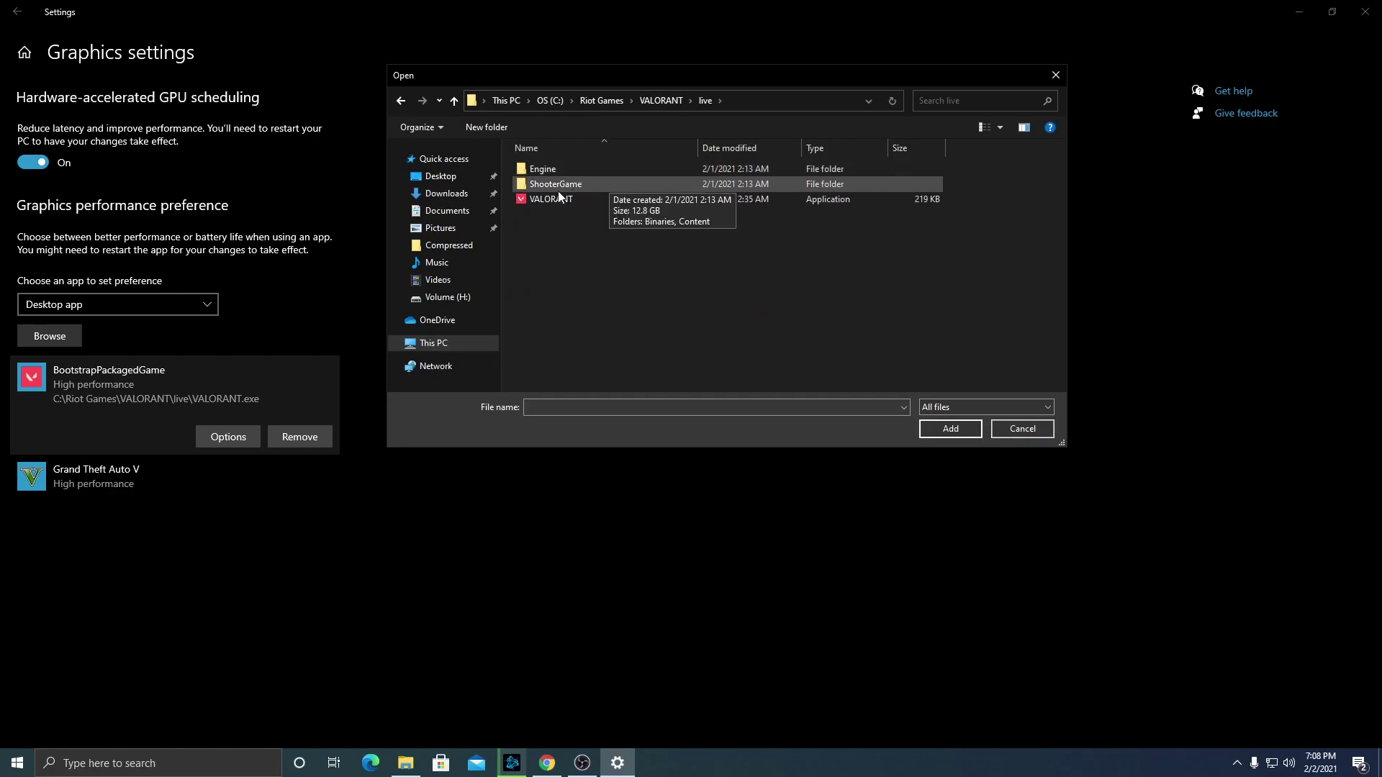
pyautogui.doubleClick(558, 186)
pyautogui.doubleClick(543, 171)
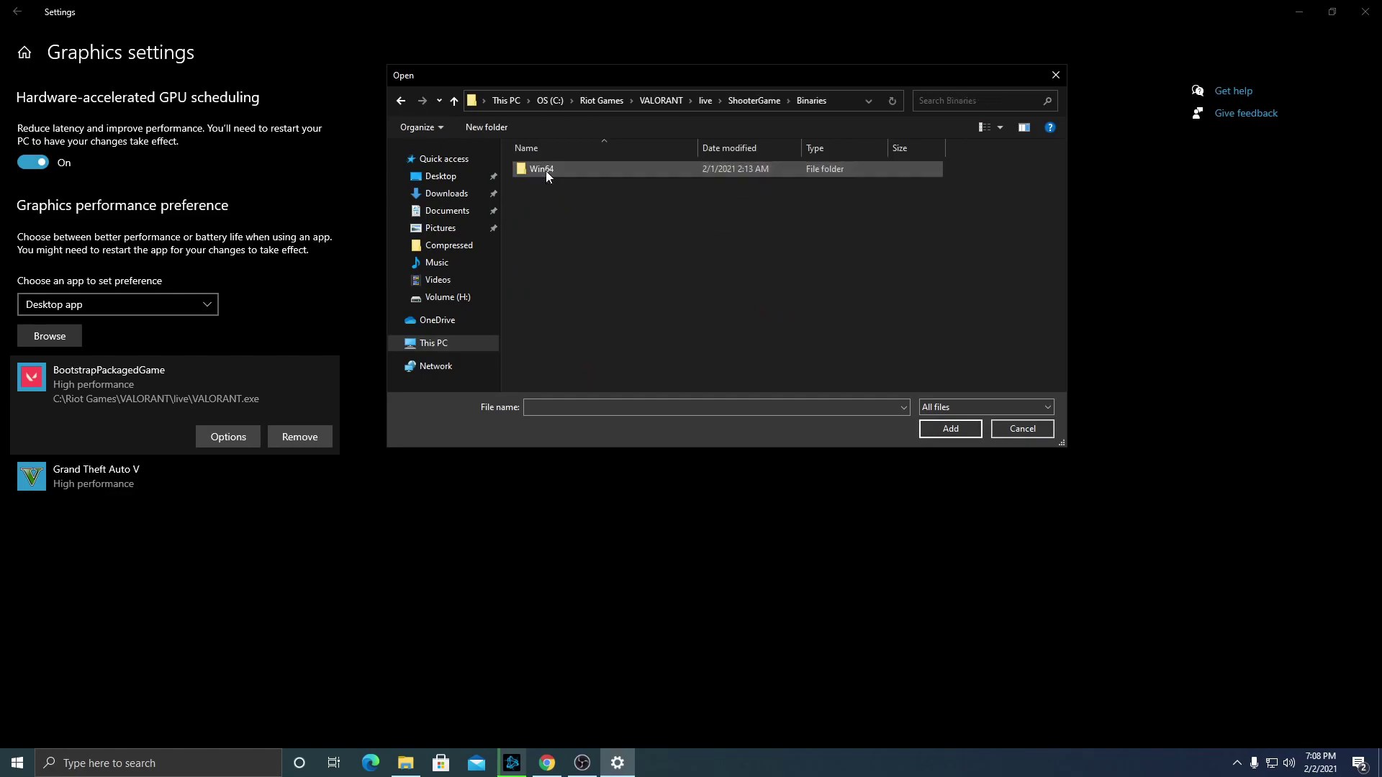
pyautogui.doubleClick(569, 176)
pyautogui.click(594, 171)
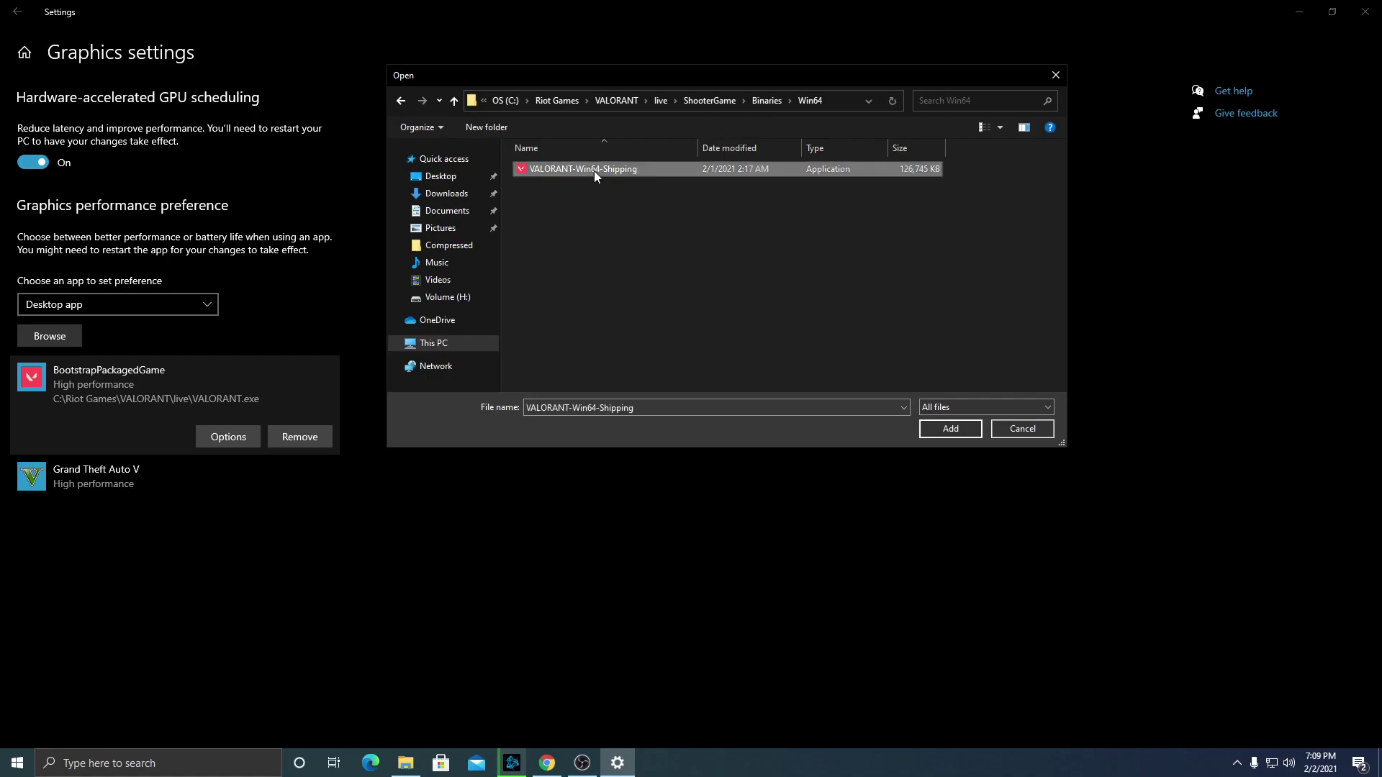
pyautogui.click(968, 428)
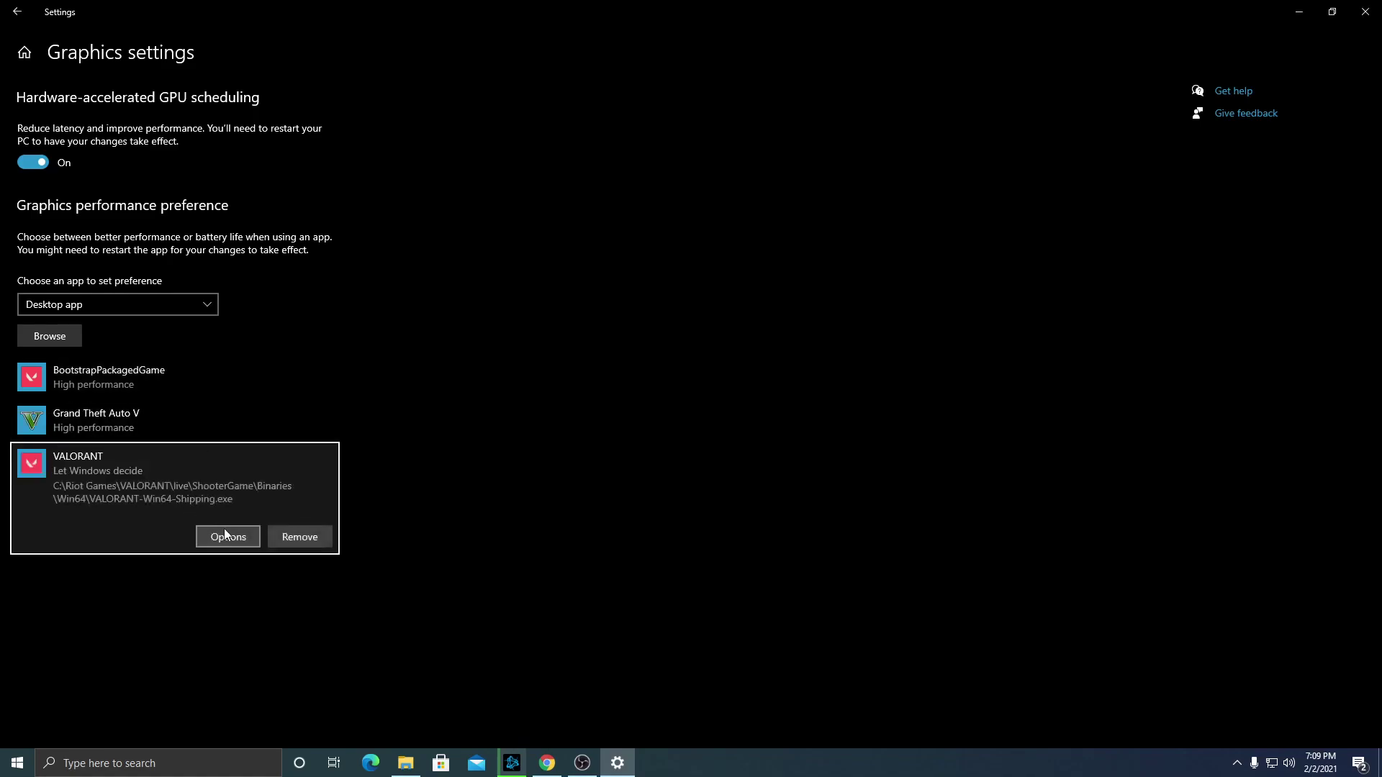
# Step: Save the High performance graphics preference for the new VALORANT entry and close Settings
pyautogui.click(226, 534)
pyautogui.click(619, 459)
pyautogui.click(1365, 12)
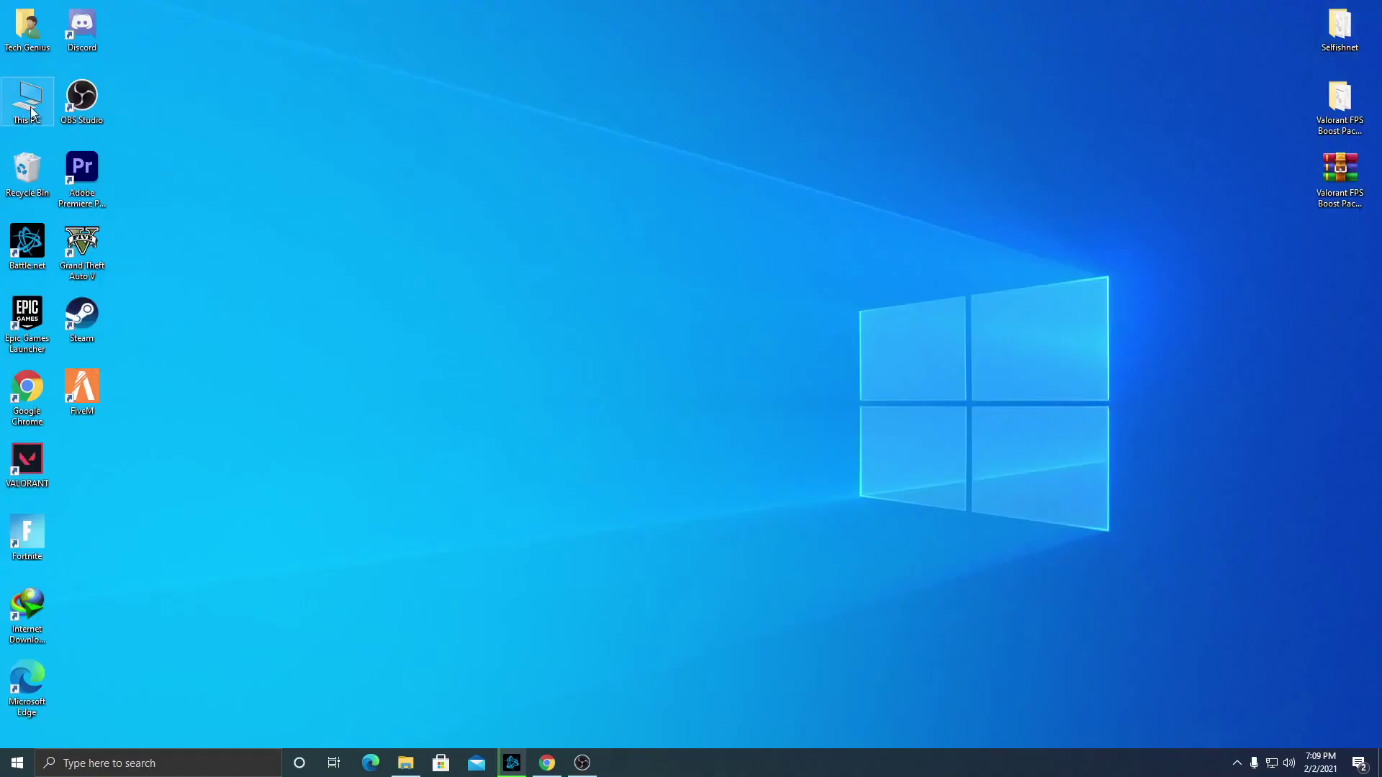
# Step: Scan the OS (C:) drive for file system errors from its properties and dismiss the scan report
pyautogui.doubleClick(31, 112)
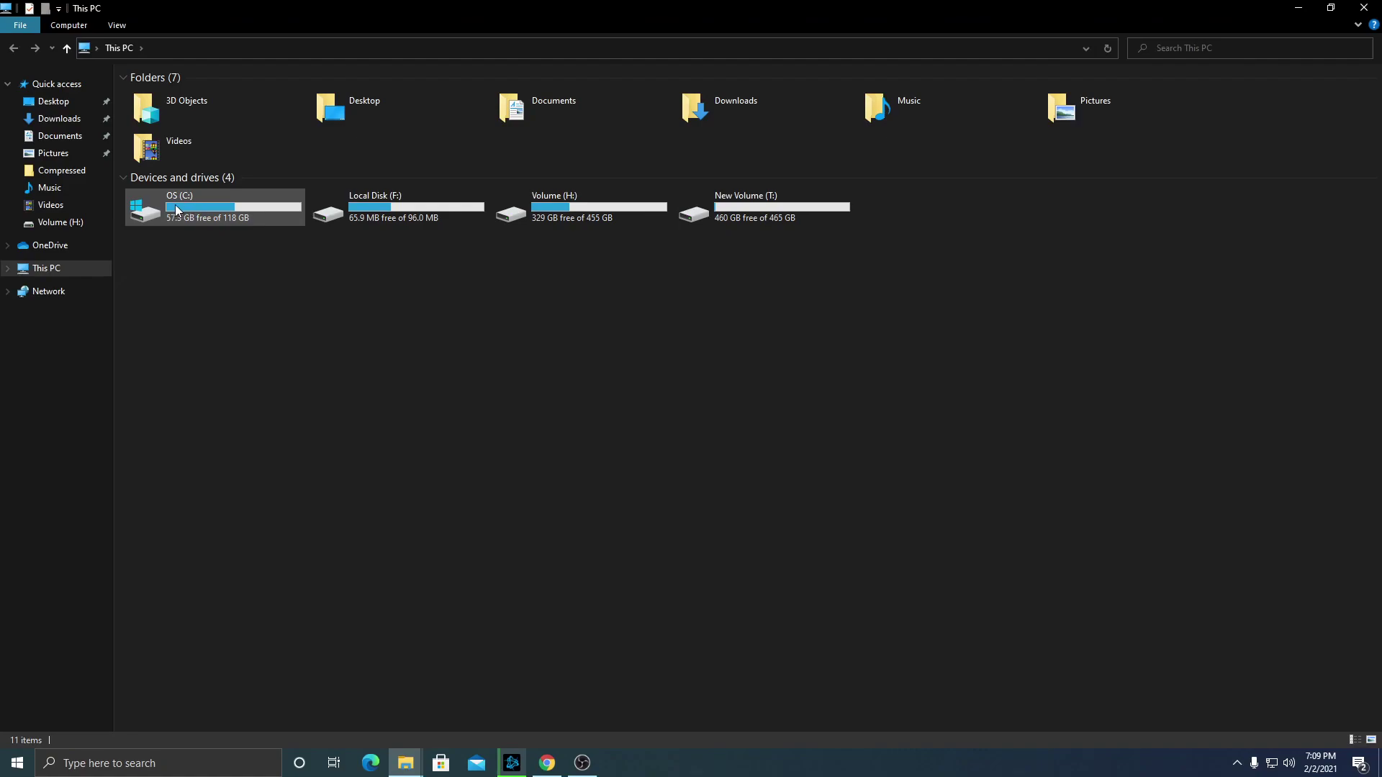
pyautogui.rightClick(204, 212)
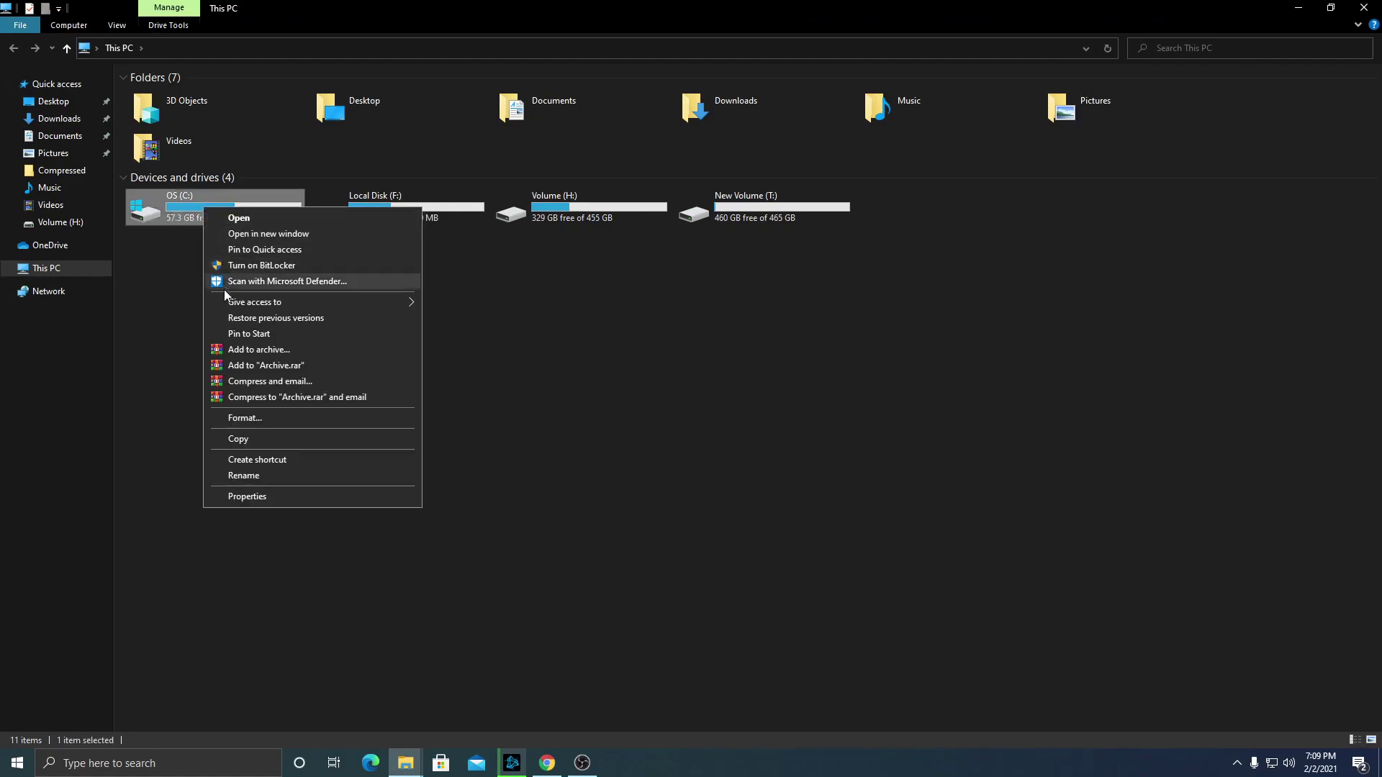
pyautogui.click(259, 495)
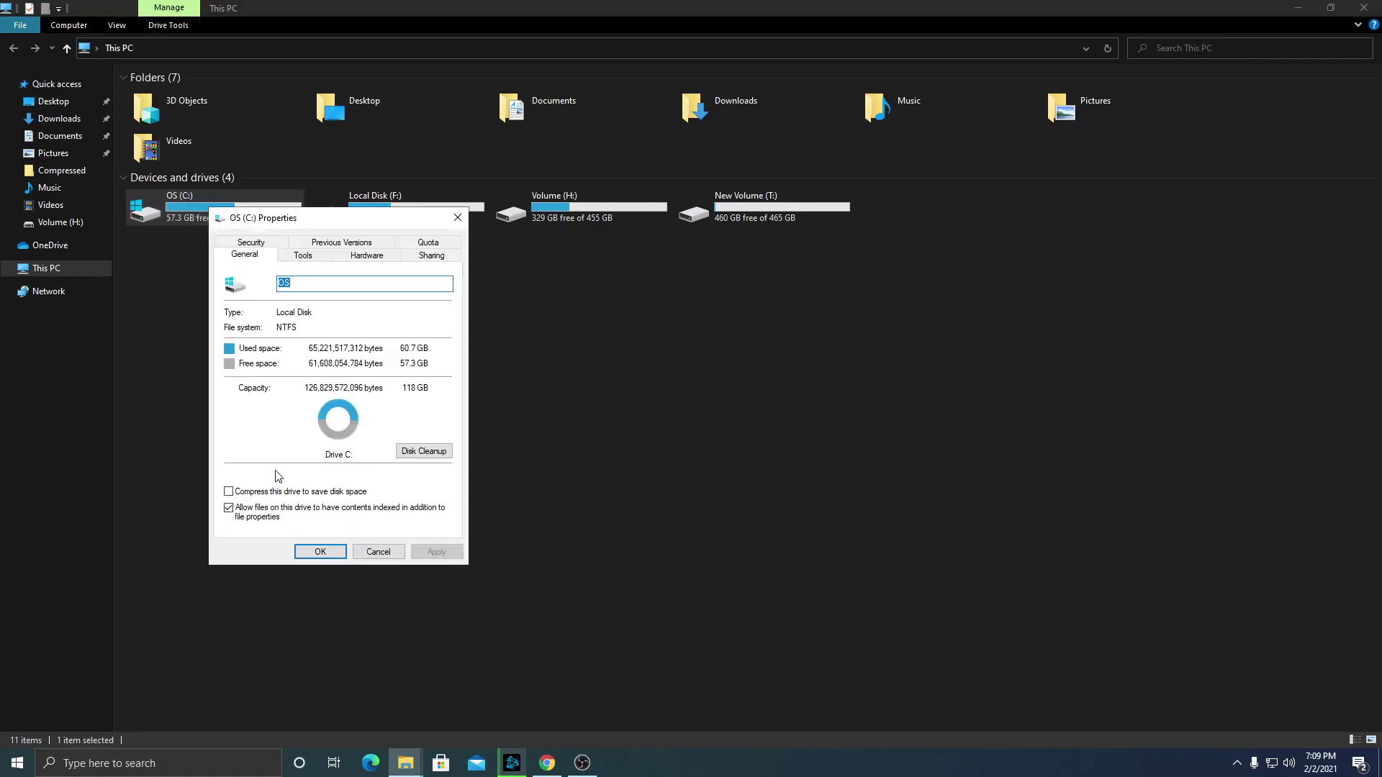
pyautogui.click(303, 256)
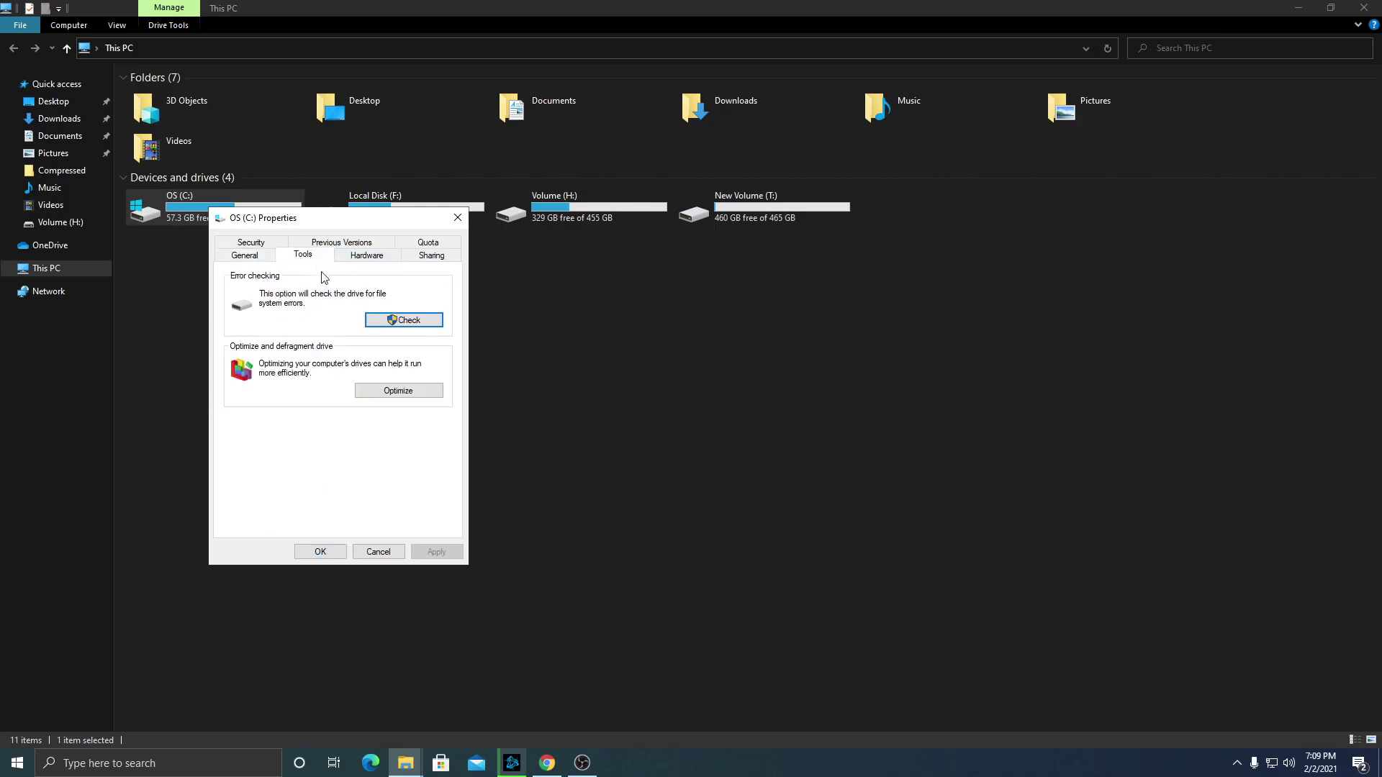
pyautogui.click(397, 322)
pyautogui.click(559, 361)
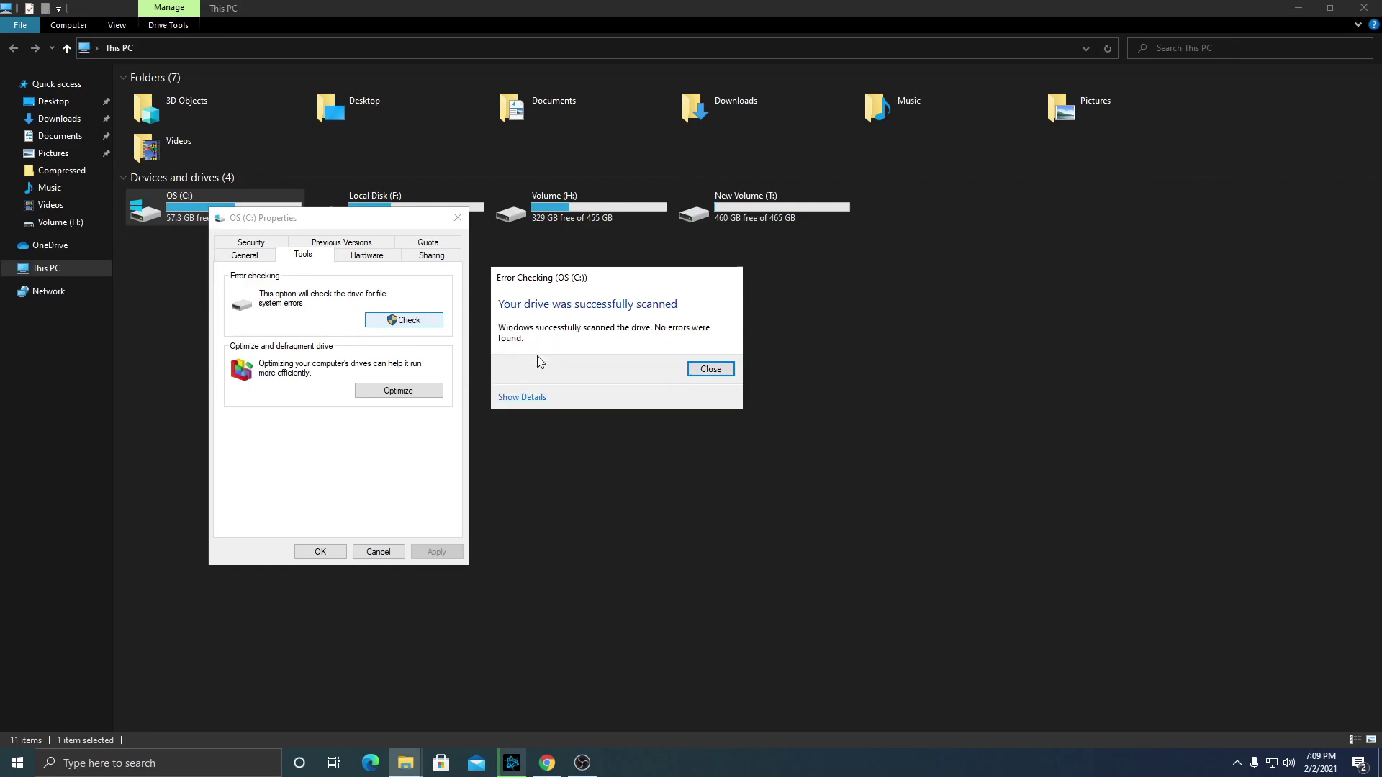
pyautogui.click(712, 369)
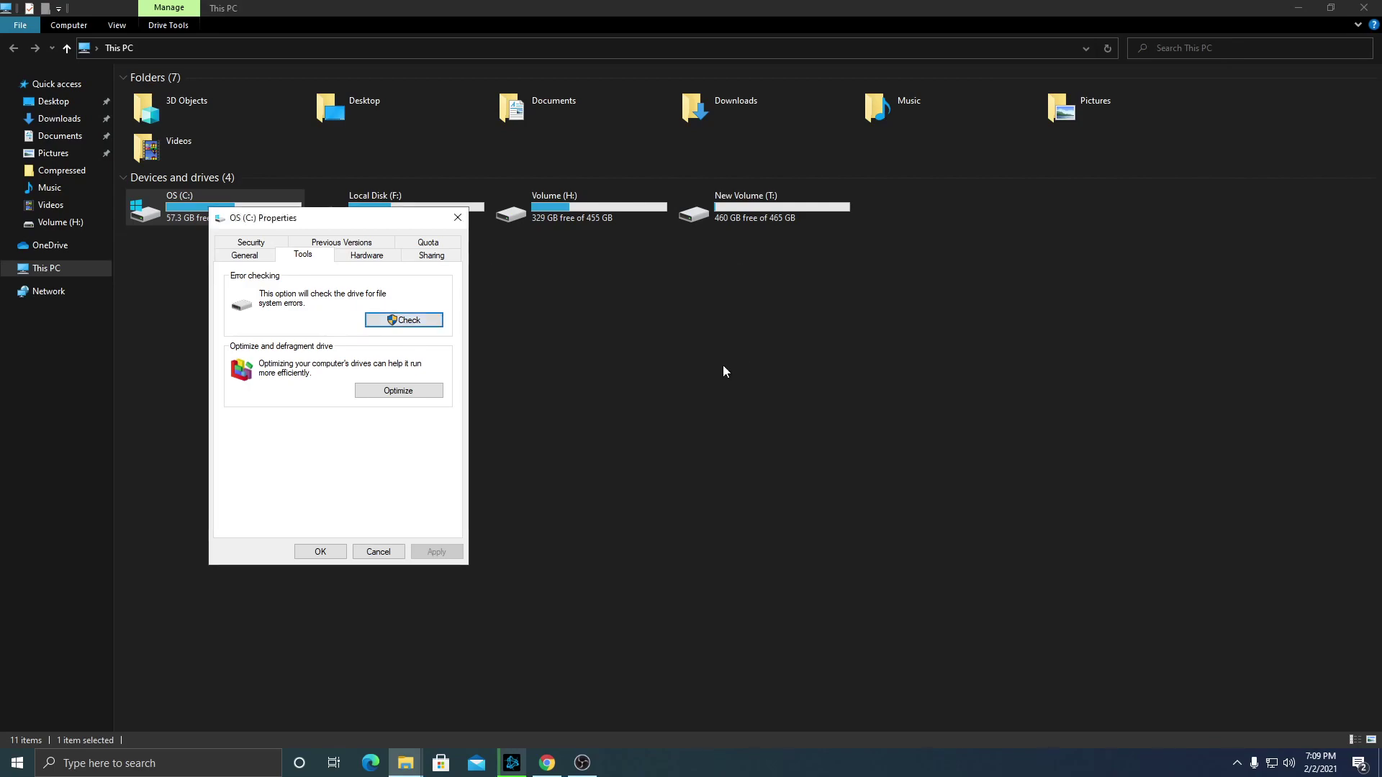
# Step: Optimize the OS (C:) drive in Optimize Drives and close the tool
pyautogui.click(417, 390)
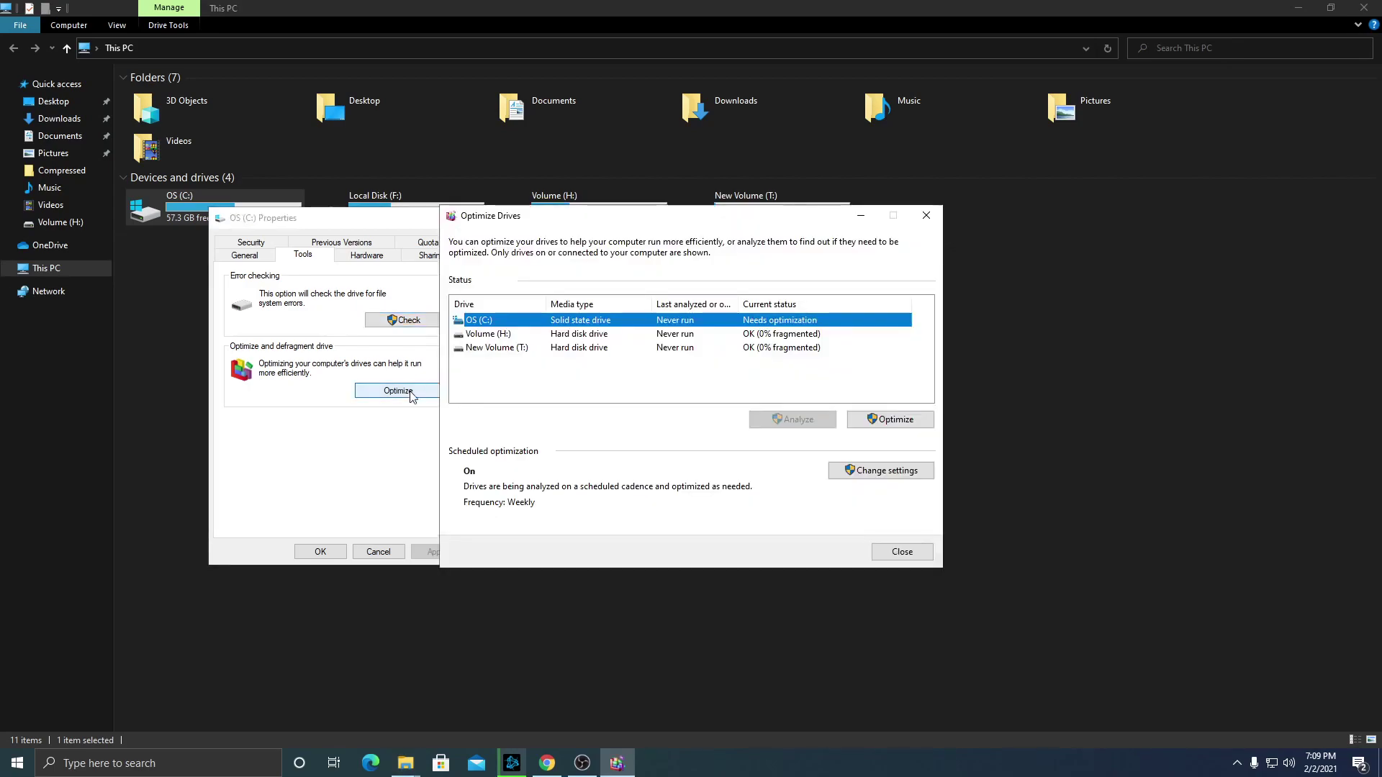
pyautogui.click(572, 347)
pyautogui.click(754, 323)
pyautogui.click(890, 419)
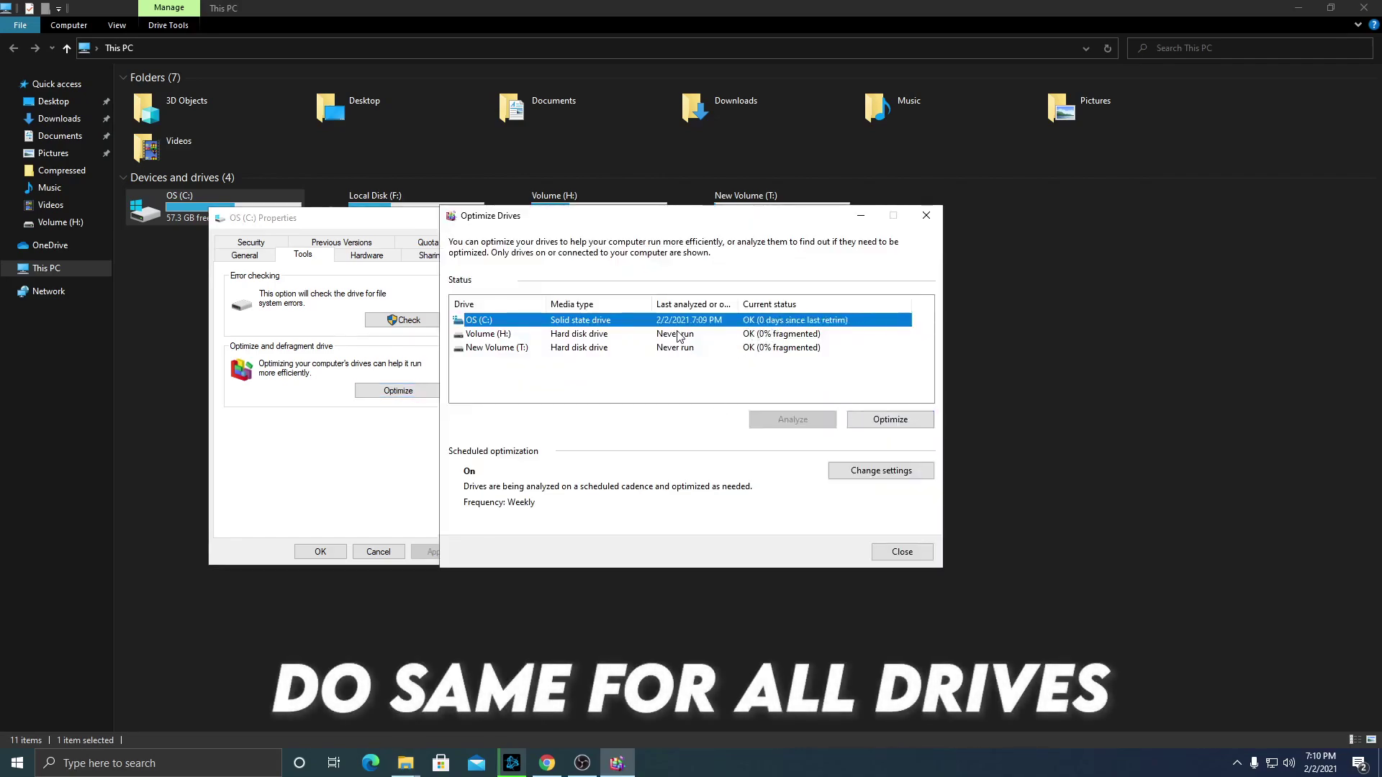
pyautogui.click(769, 333)
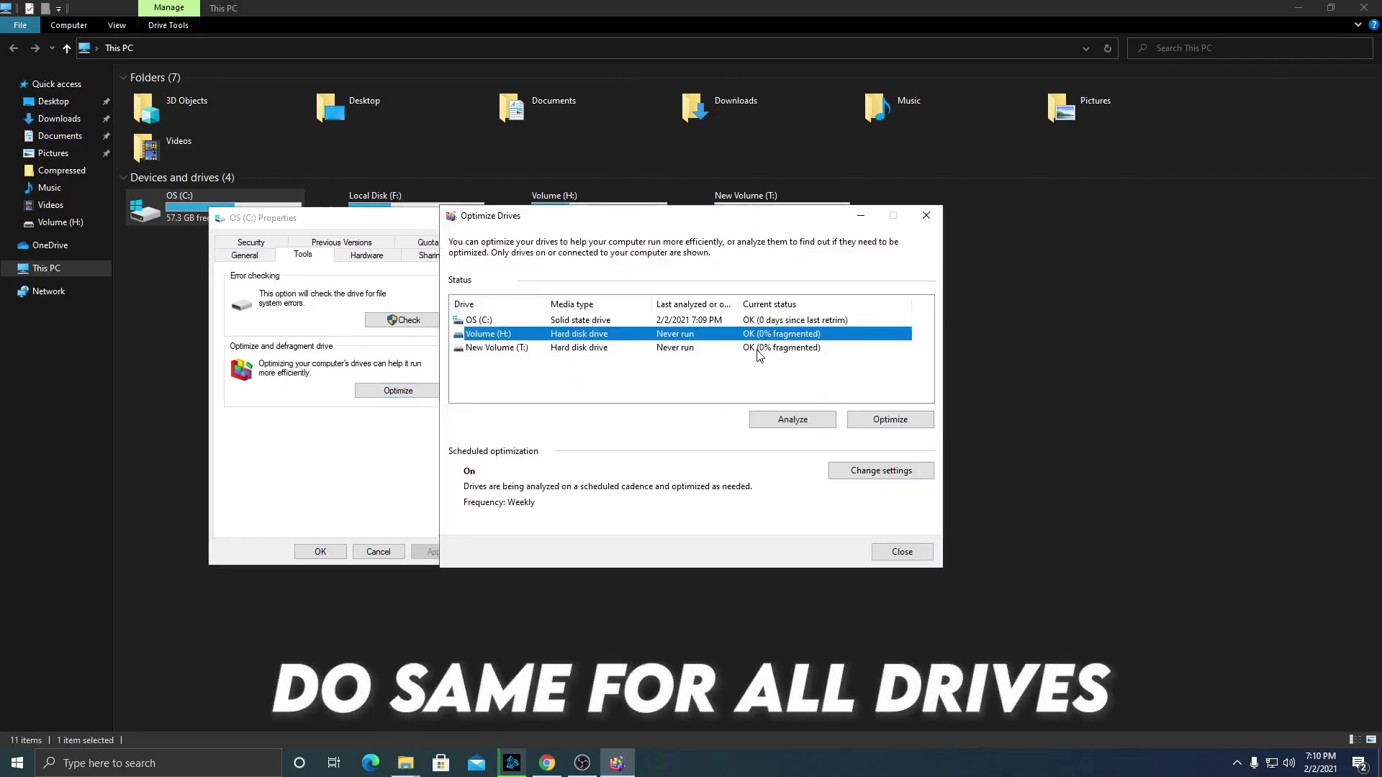
pyautogui.click(762, 348)
pyautogui.click(903, 551)
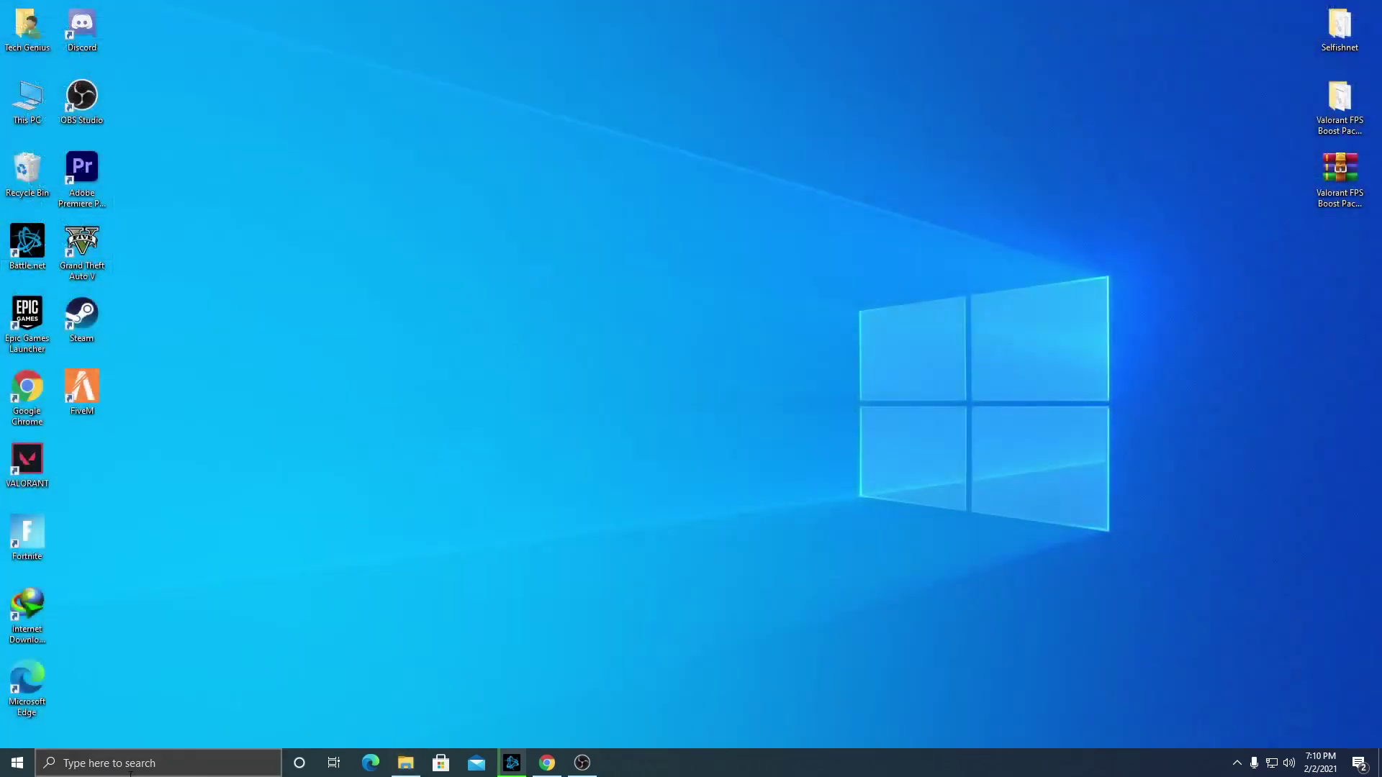
# Step: Check for Windows updates and turn off Allow downloads from other PCs under Delivery Optimization in Settings
pyautogui.click(16, 760)
pyautogui.click(20, 698)
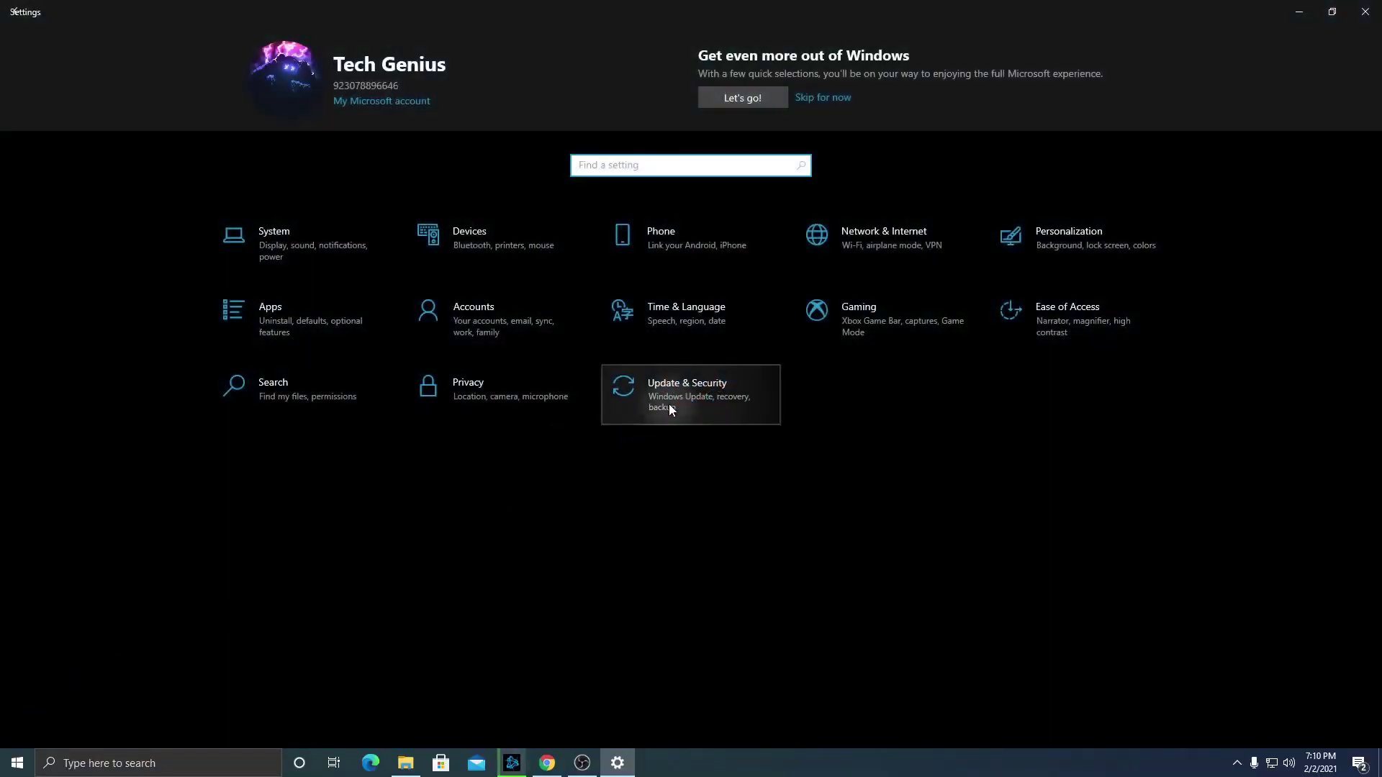
pyautogui.click(668, 404)
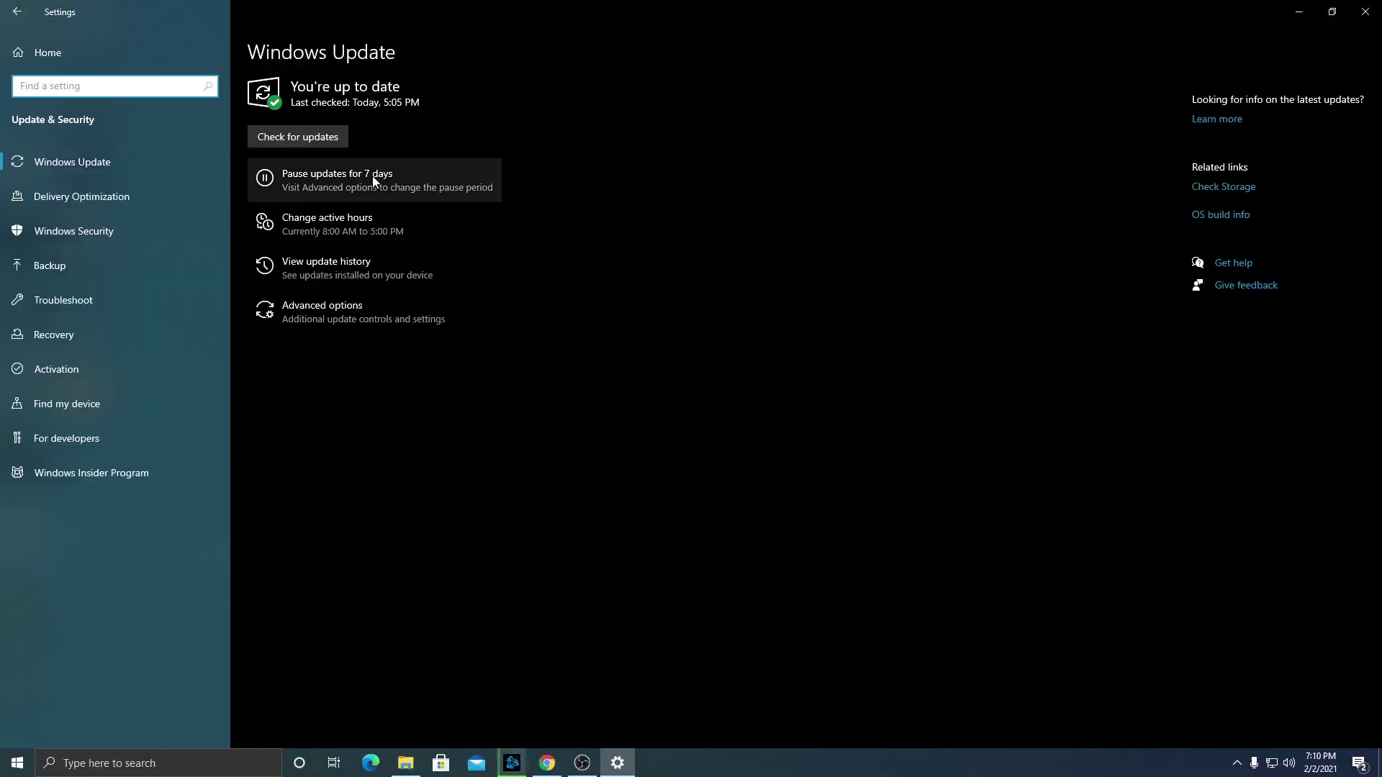
pyautogui.click(291, 133)
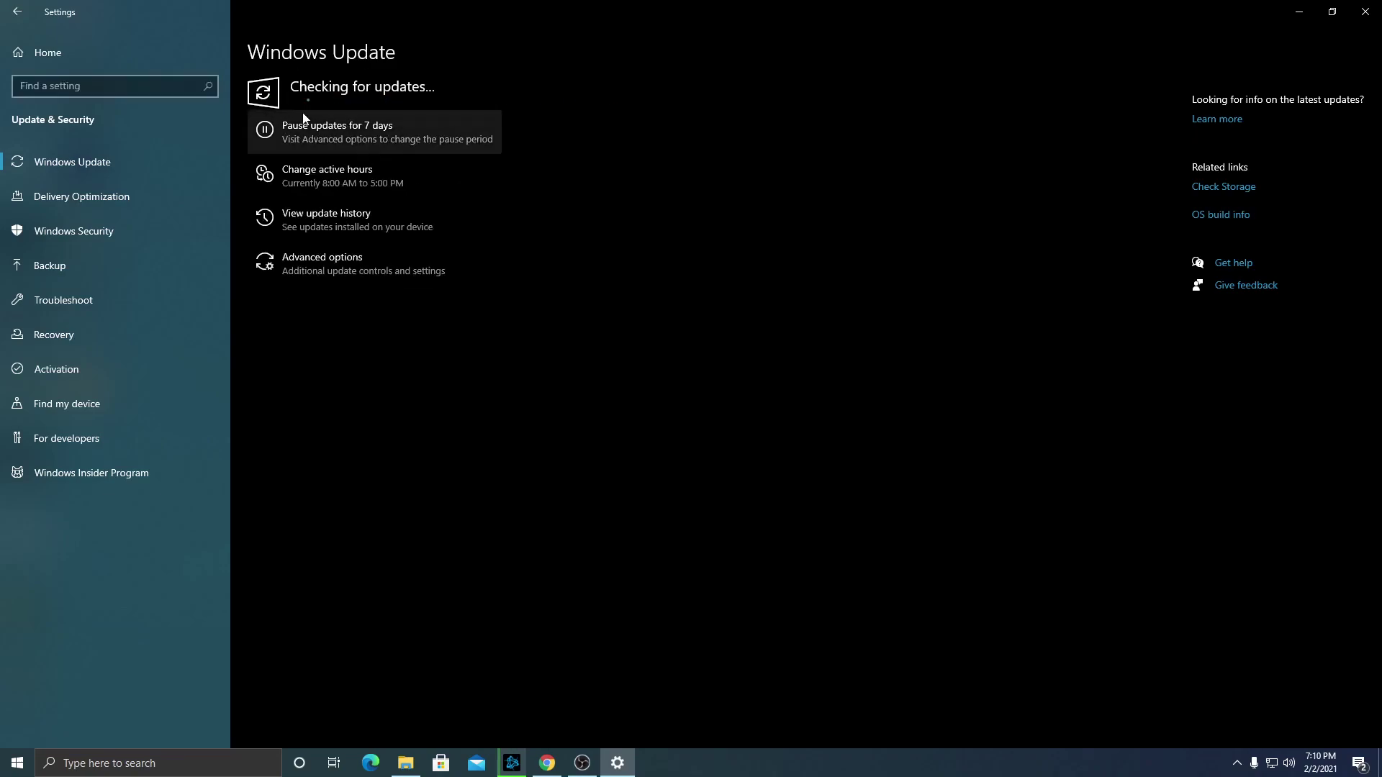
pyautogui.click(83, 198)
pyautogui.click(262, 334)
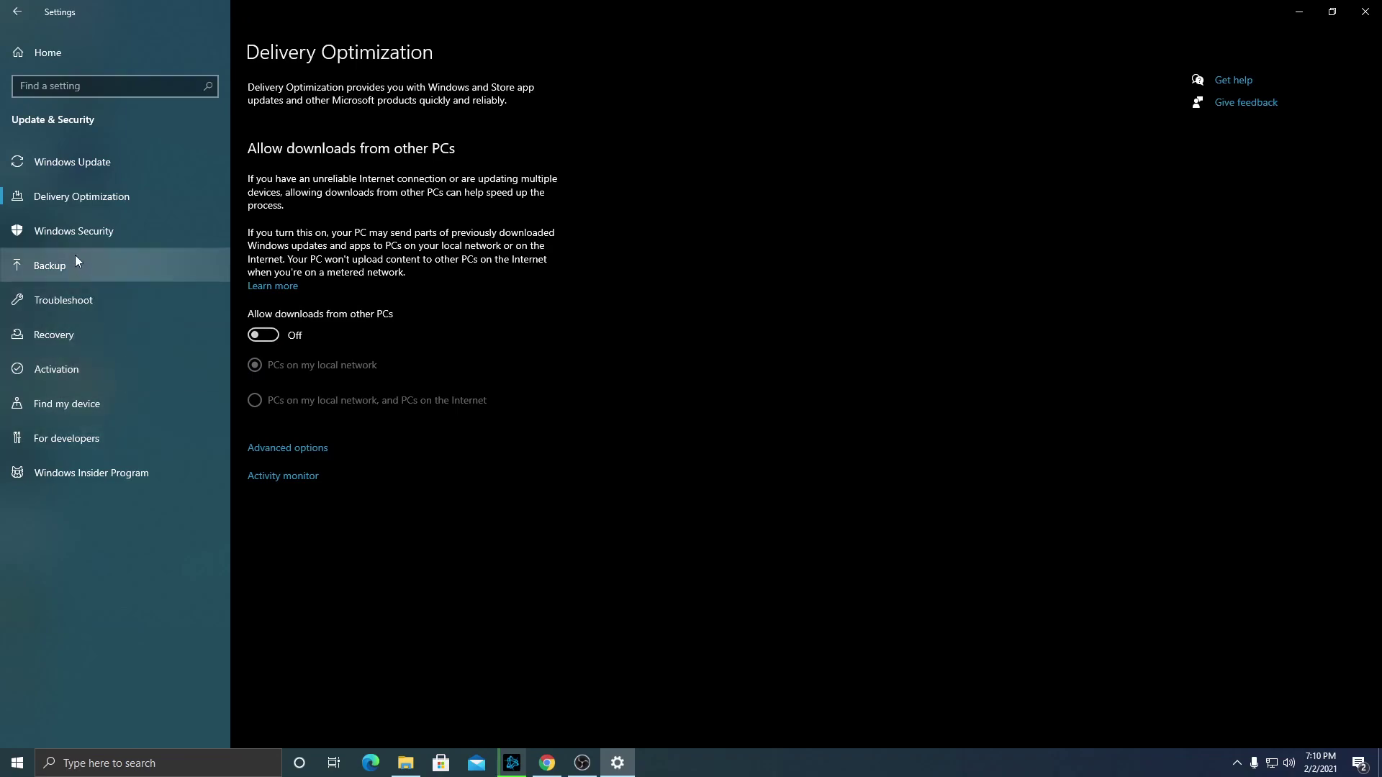
# Step: Turn off all four general privacy options: advertising ID, locally relevant content, app launch tracking and suggested content
pyautogui.click(32, 63)
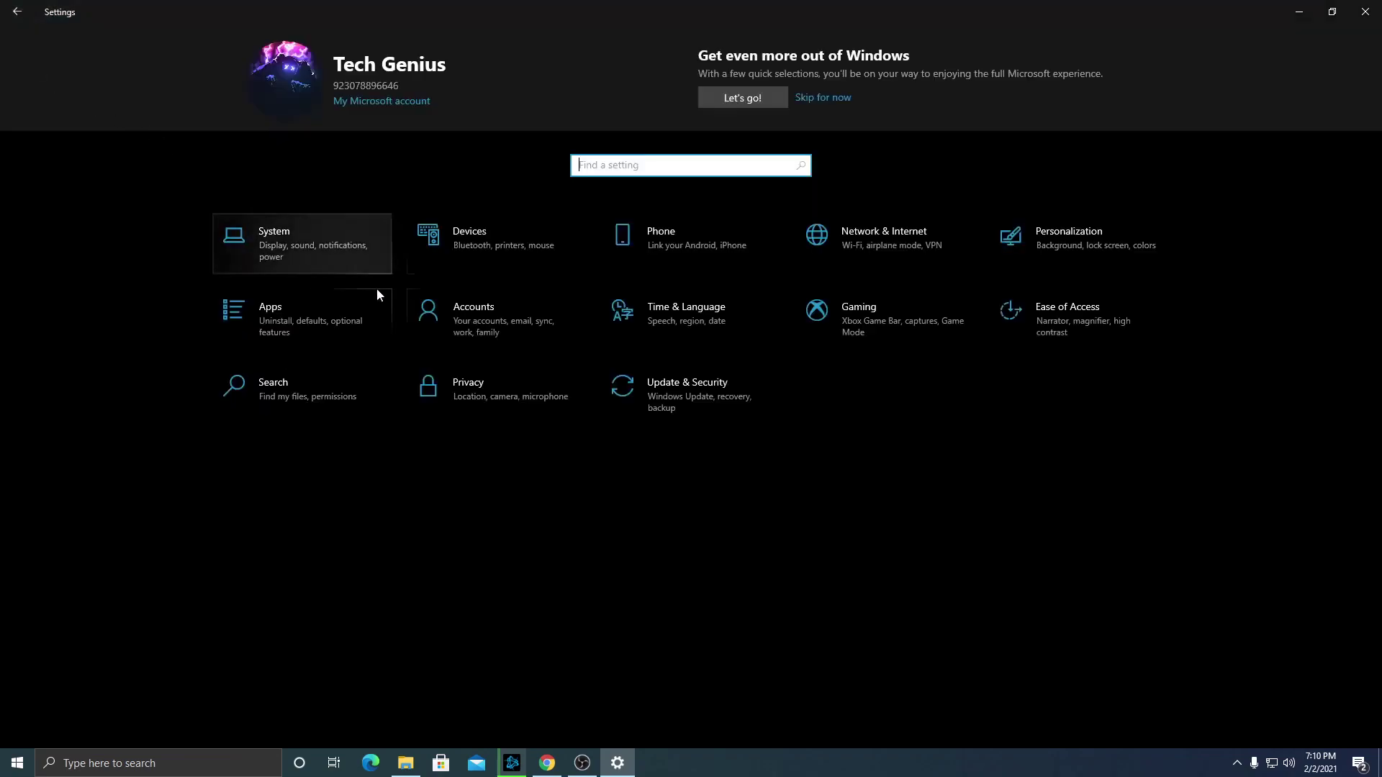
pyautogui.click(530, 416)
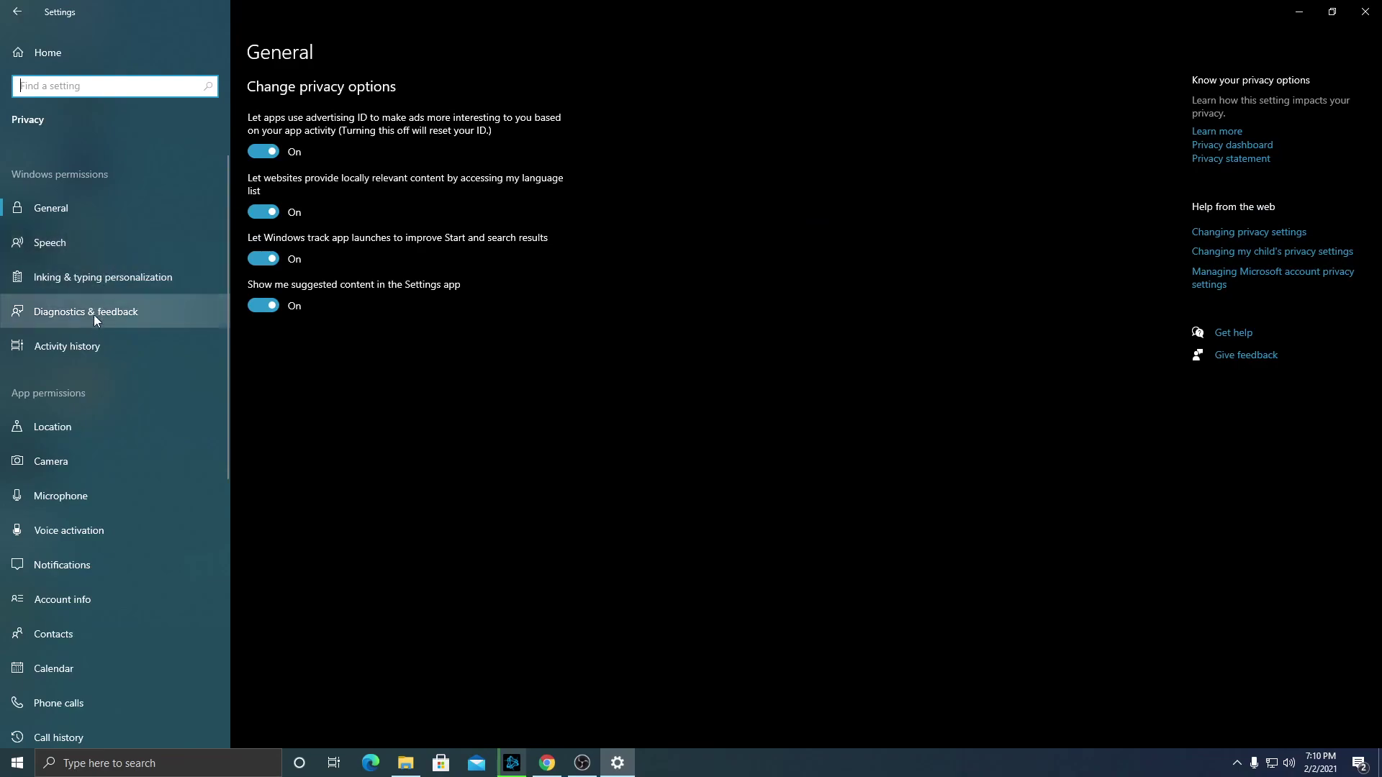
pyautogui.click(267, 150)
pyautogui.click(265, 212)
pyautogui.click(264, 258)
pyautogui.click(263, 305)
# Step: Turn off app access to notifications in the Windows privacy settings
pyautogui.scroll(-2, 163, 346)
pyautogui.scroll(-2, 158, 348)
pyautogui.scroll(-2, 155, 352)
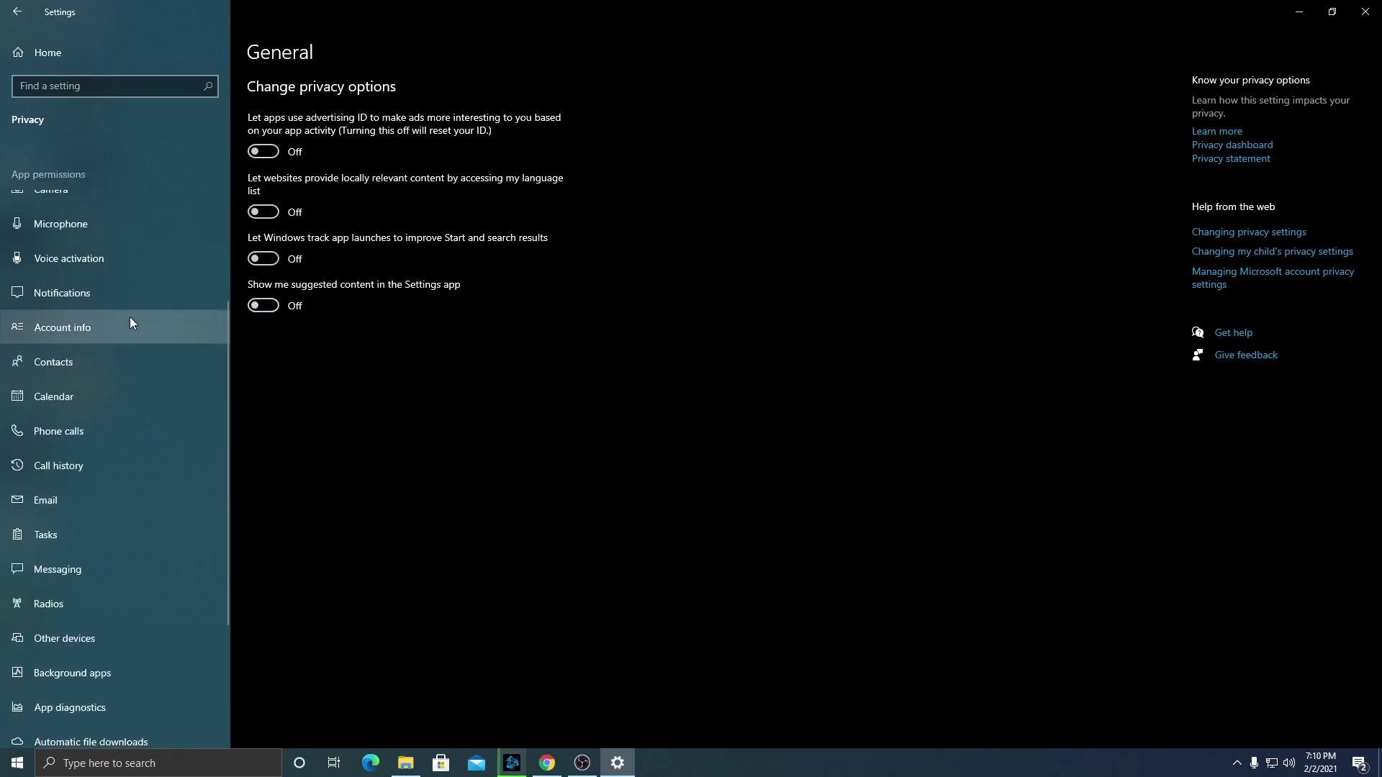
pyautogui.click(100, 296)
pyautogui.click(262, 325)
# Step: Turn off Let apps run in the background in the privacy settings and close Settings
pyautogui.scroll(-2, 111, 382)
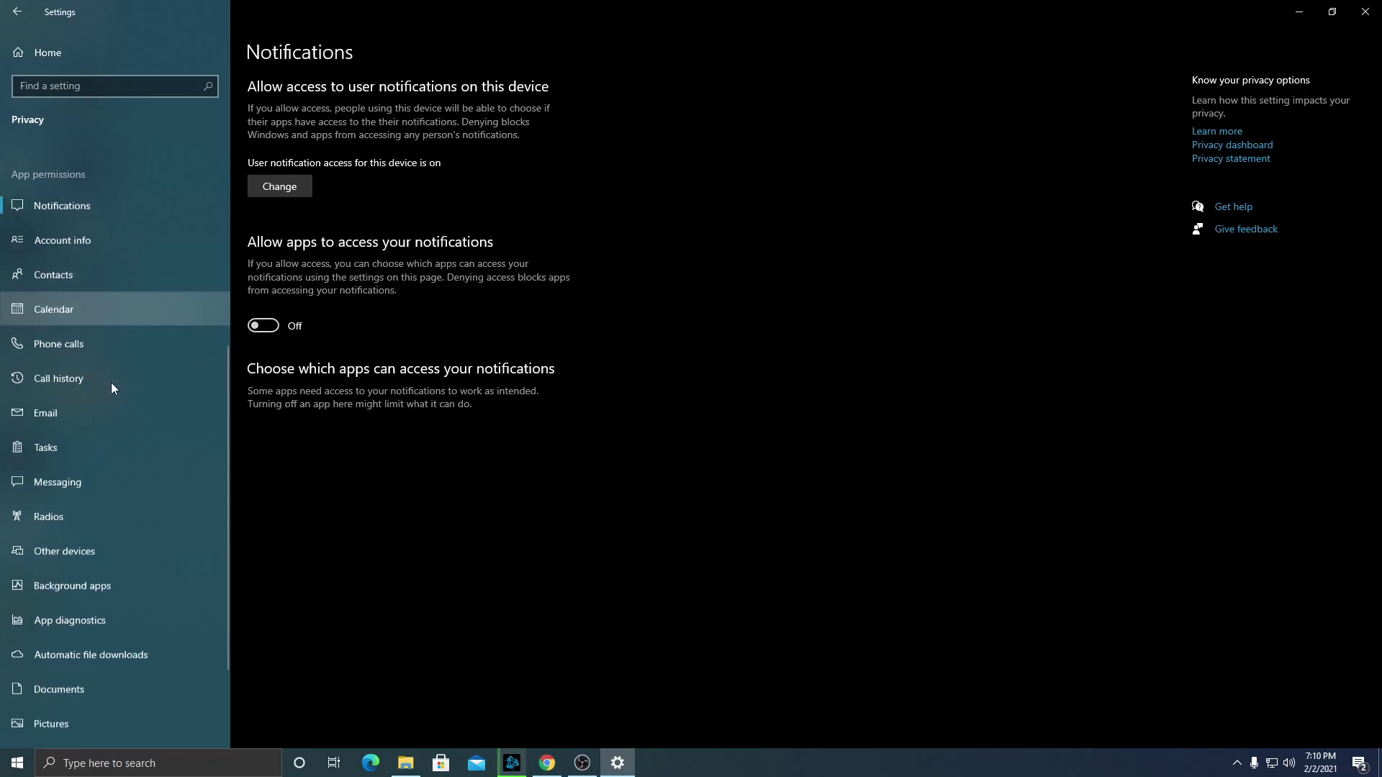
pyautogui.click(82, 583)
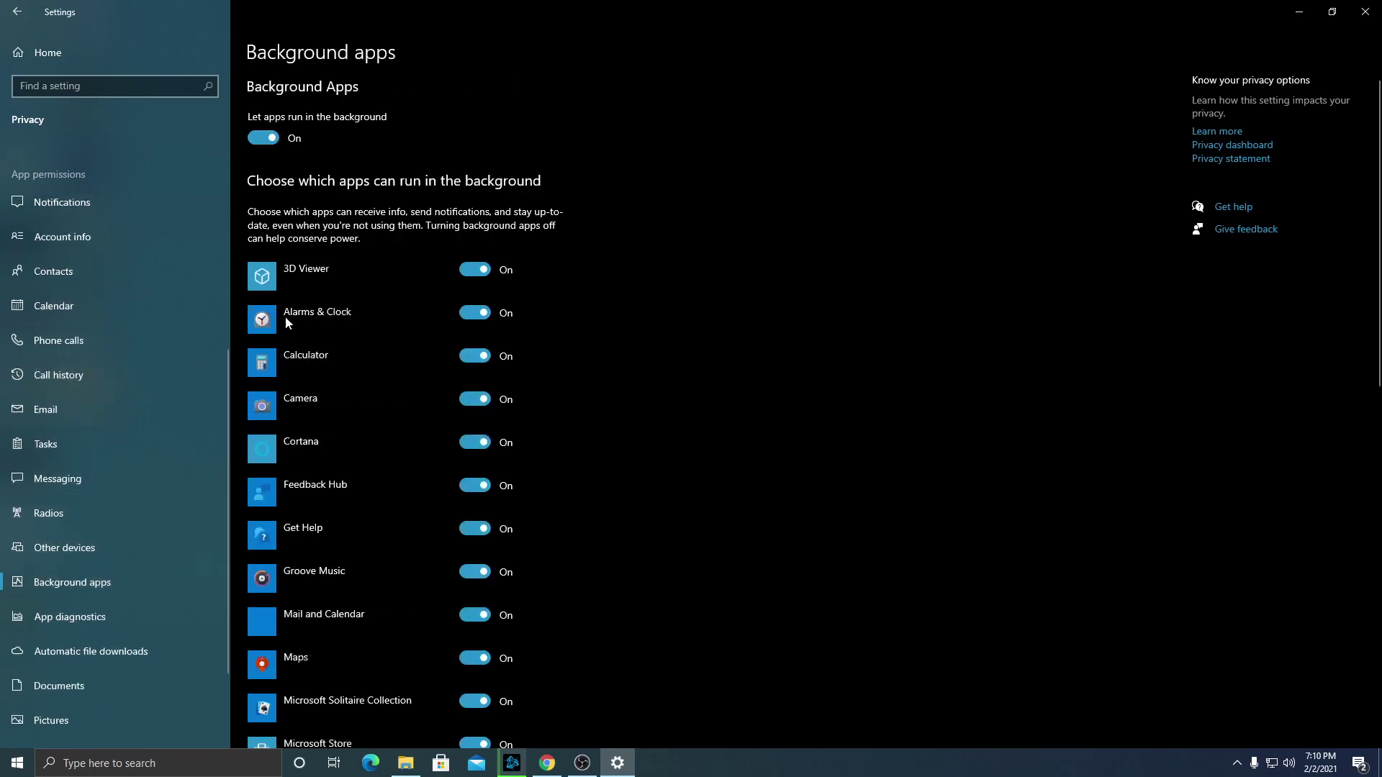
pyautogui.click(259, 137)
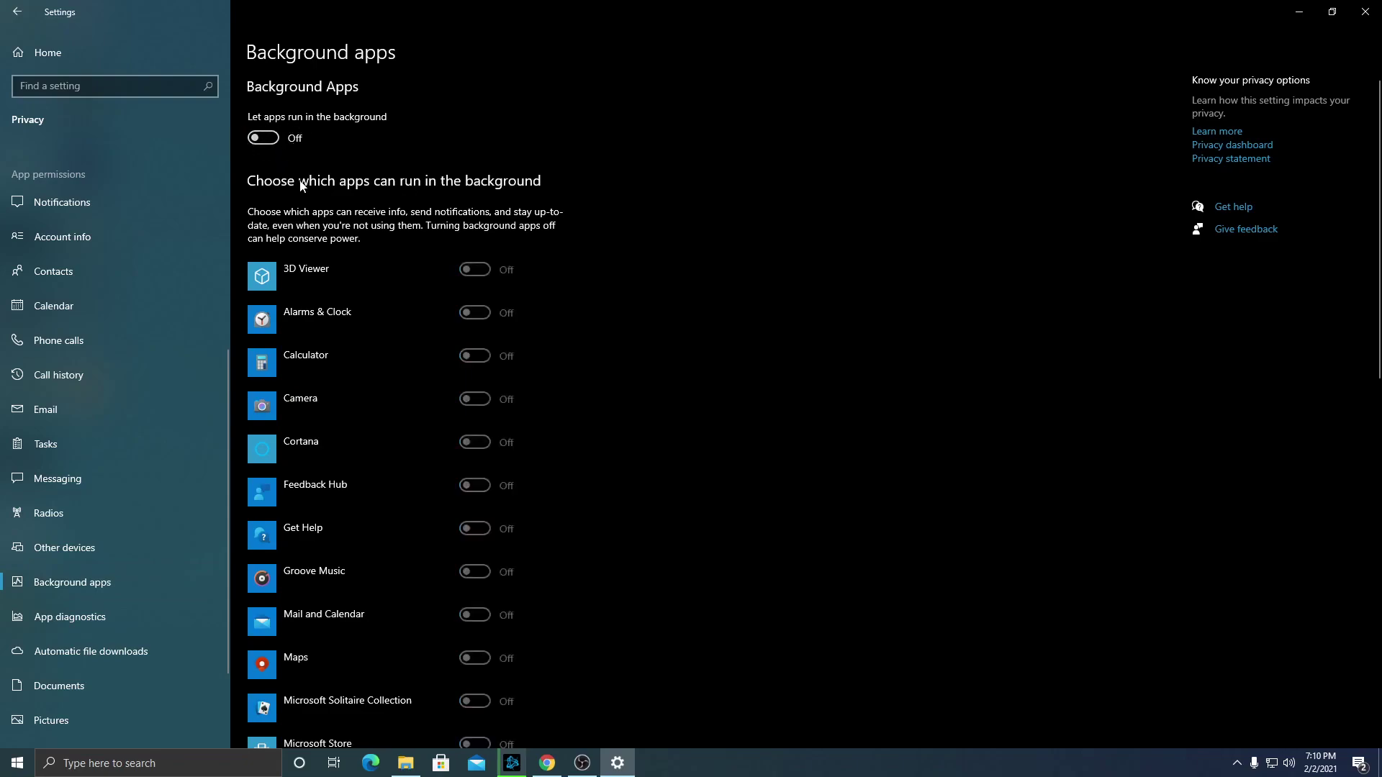
pyautogui.scroll(-10, 389, 316)
pyautogui.scroll(14, 389, 316)
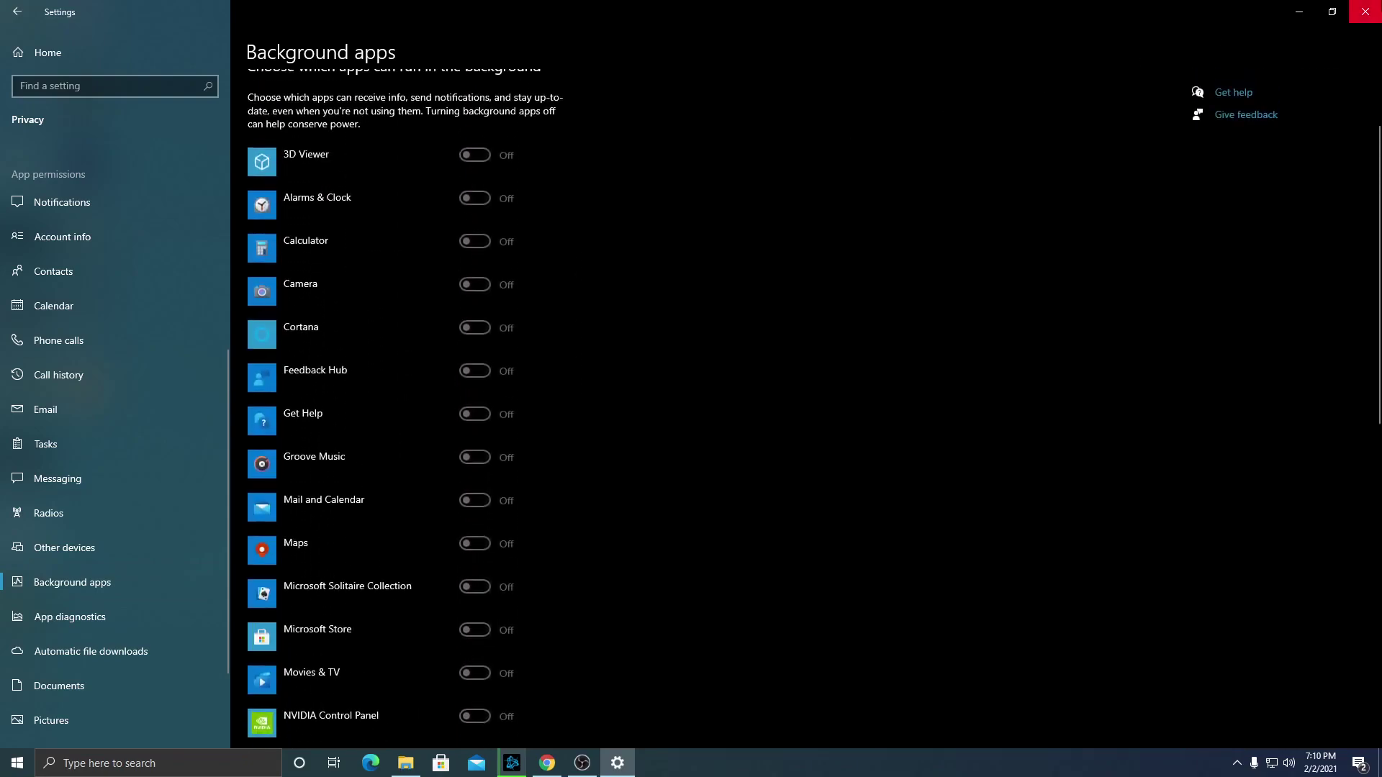
pyautogui.click(1365, 11)
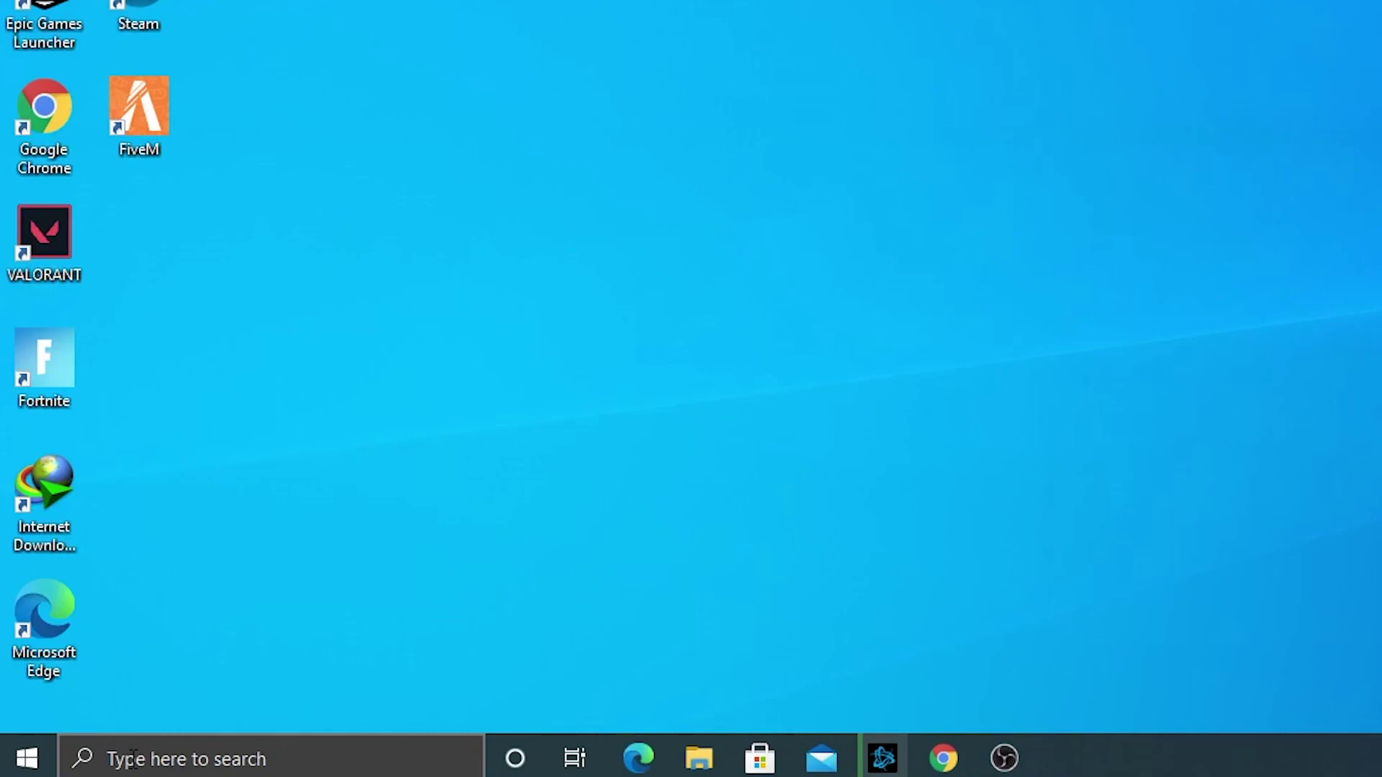
# Step: Find the Run dialog through Windows search and launch System Configuration with msconfig
pyautogui.click(133, 759)
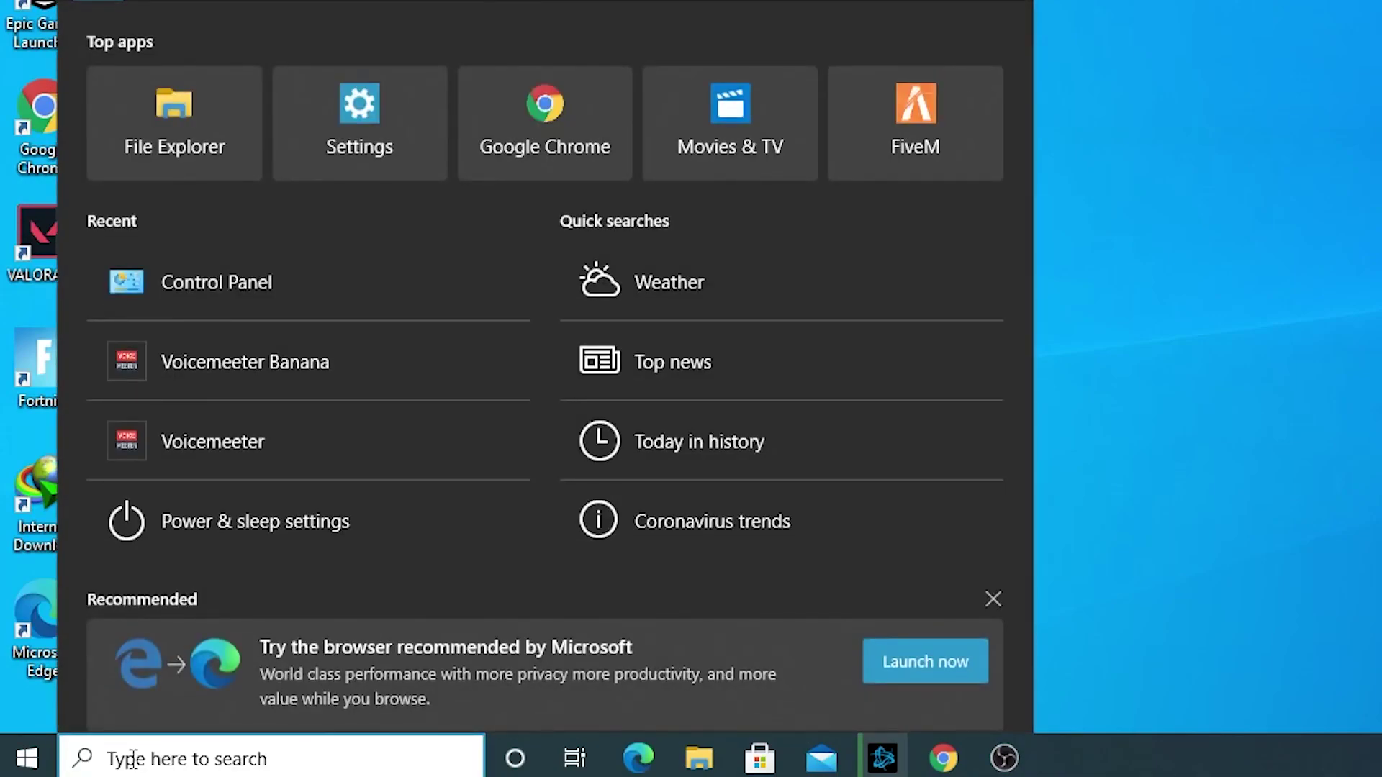
pyautogui.write('run')
pyautogui.press('Return')
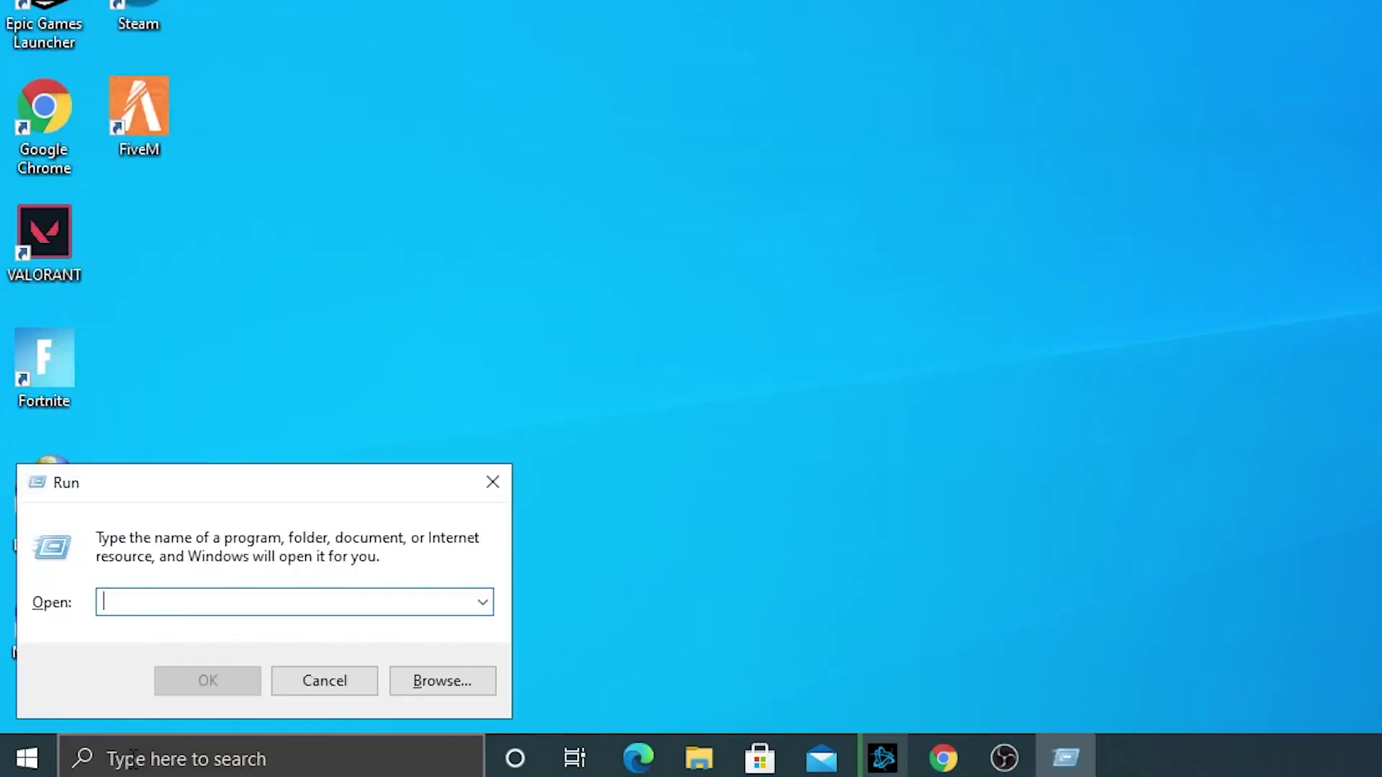
pyautogui.write('msconfig')
pyautogui.press('Return')
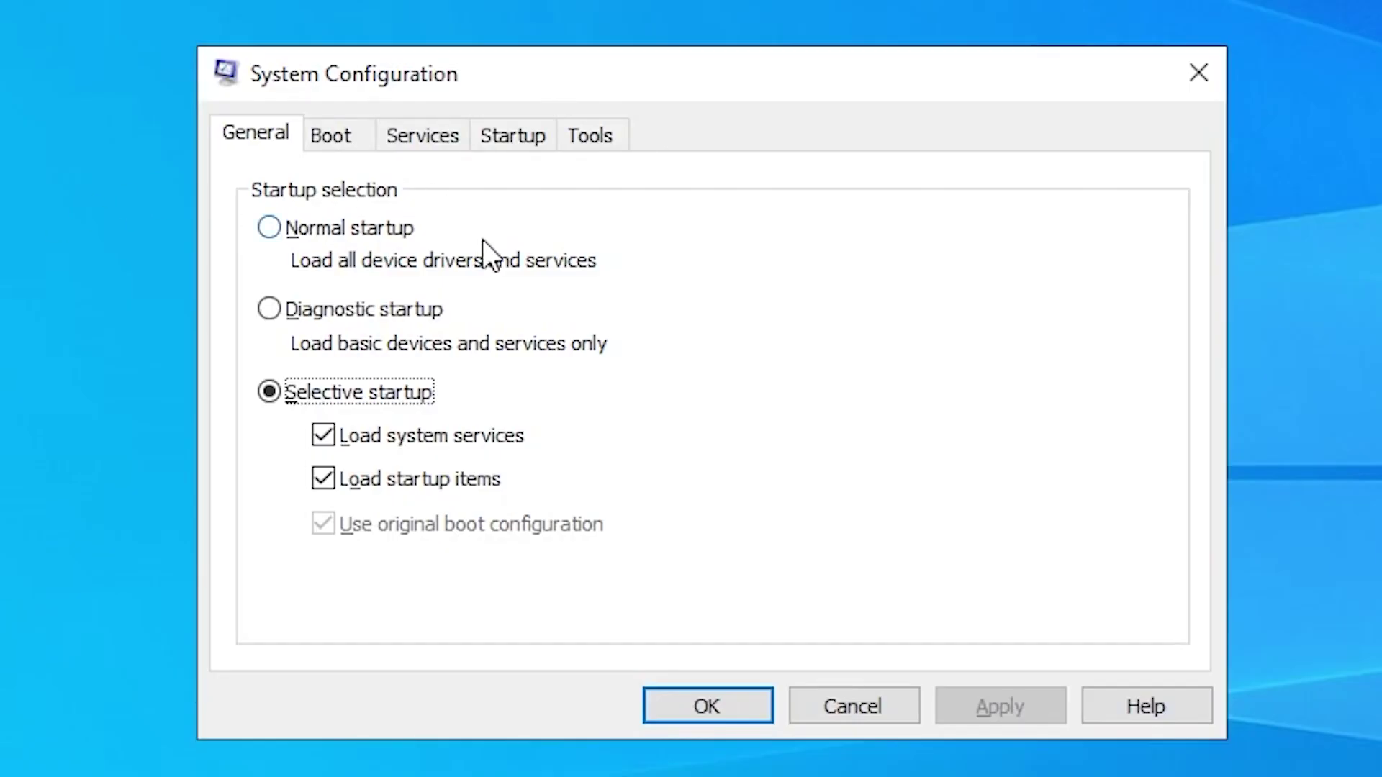
# Step: Look through the boot options and services in System Configuration, and open Task Manager's startup list from there
pyautogui.click(335, 131)
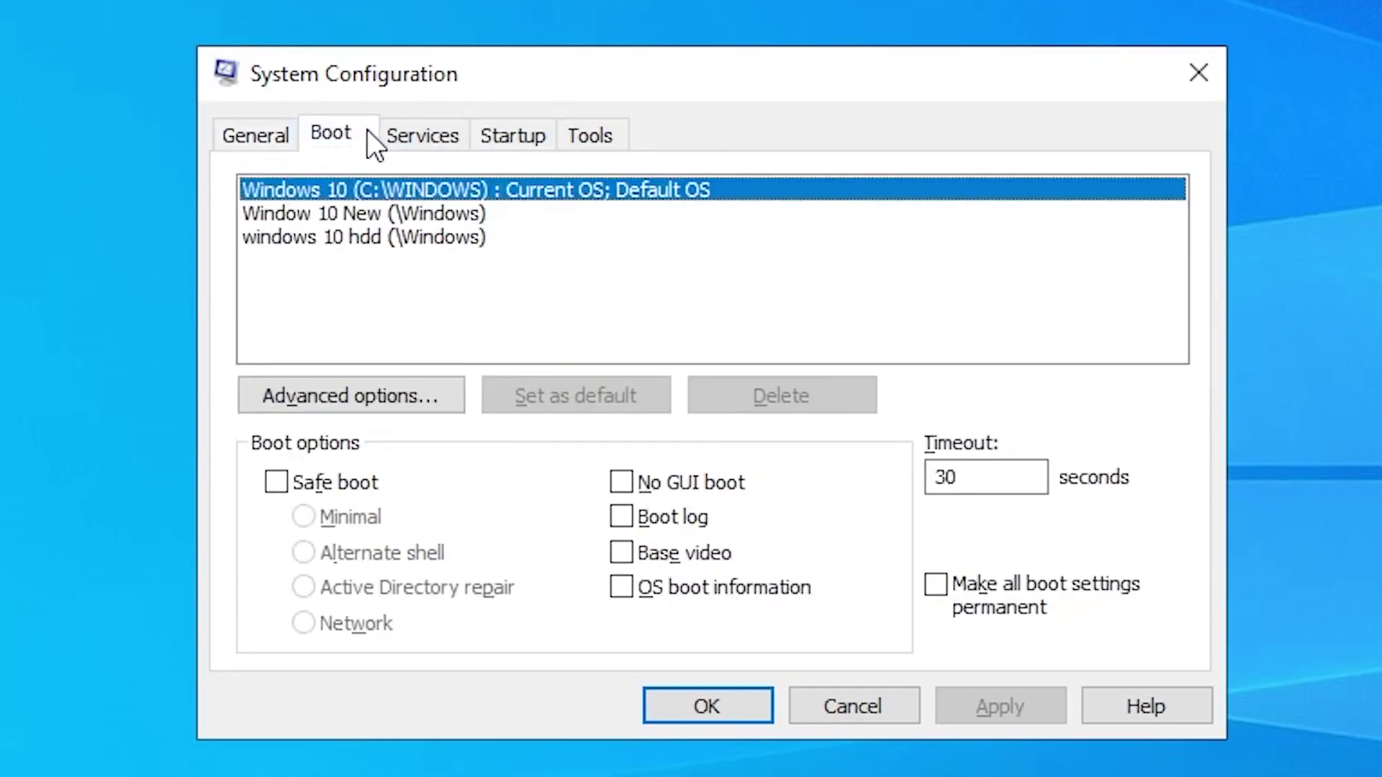
pyautogui.click(415, 138)
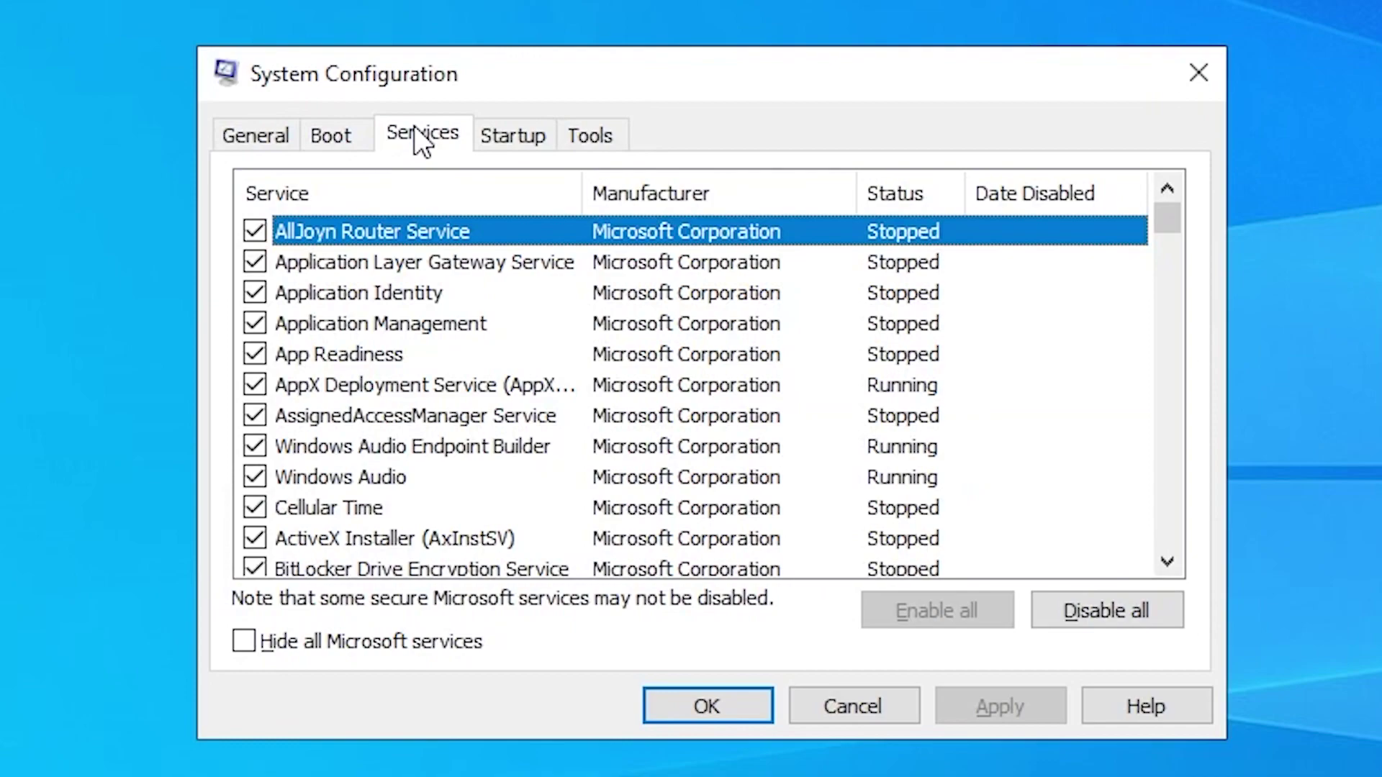
pyautogui.click(497, 138)
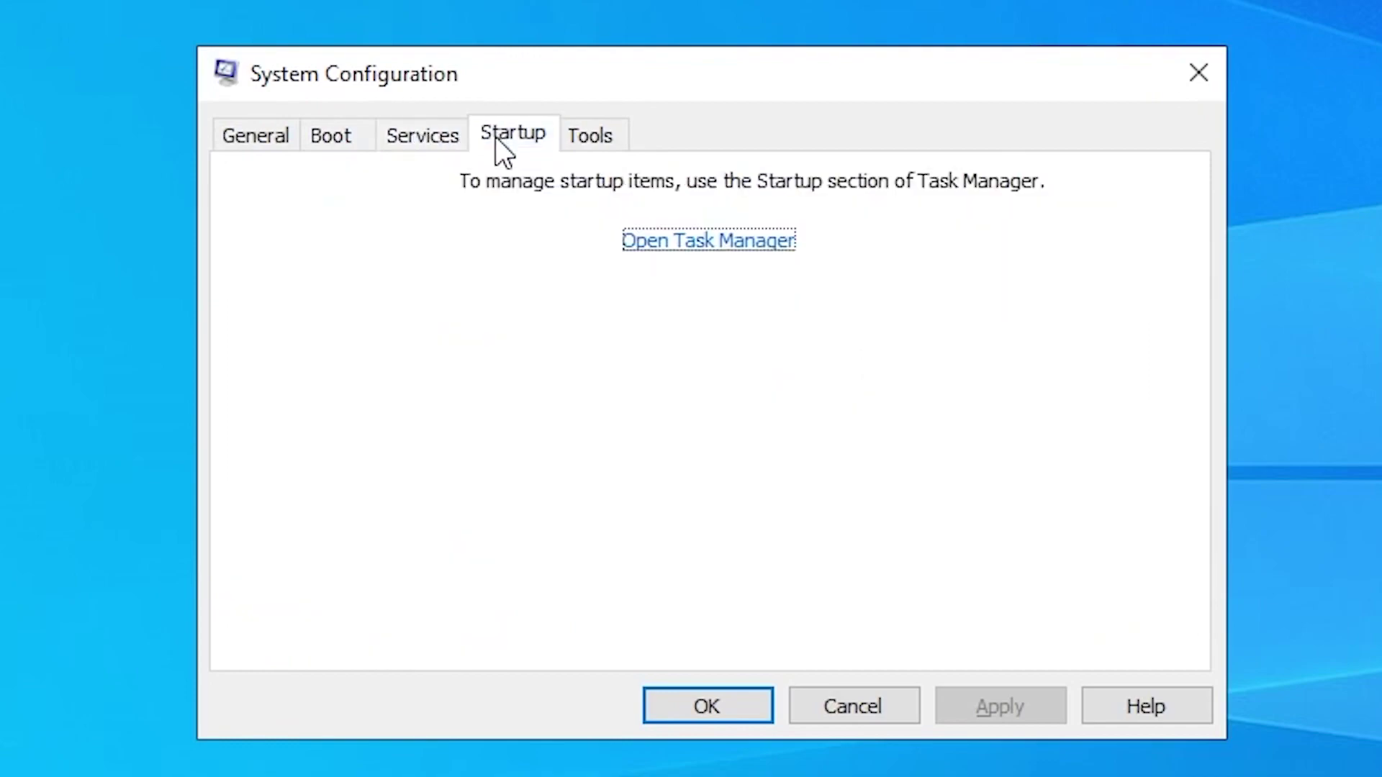
pyautogui.click(706, 244)
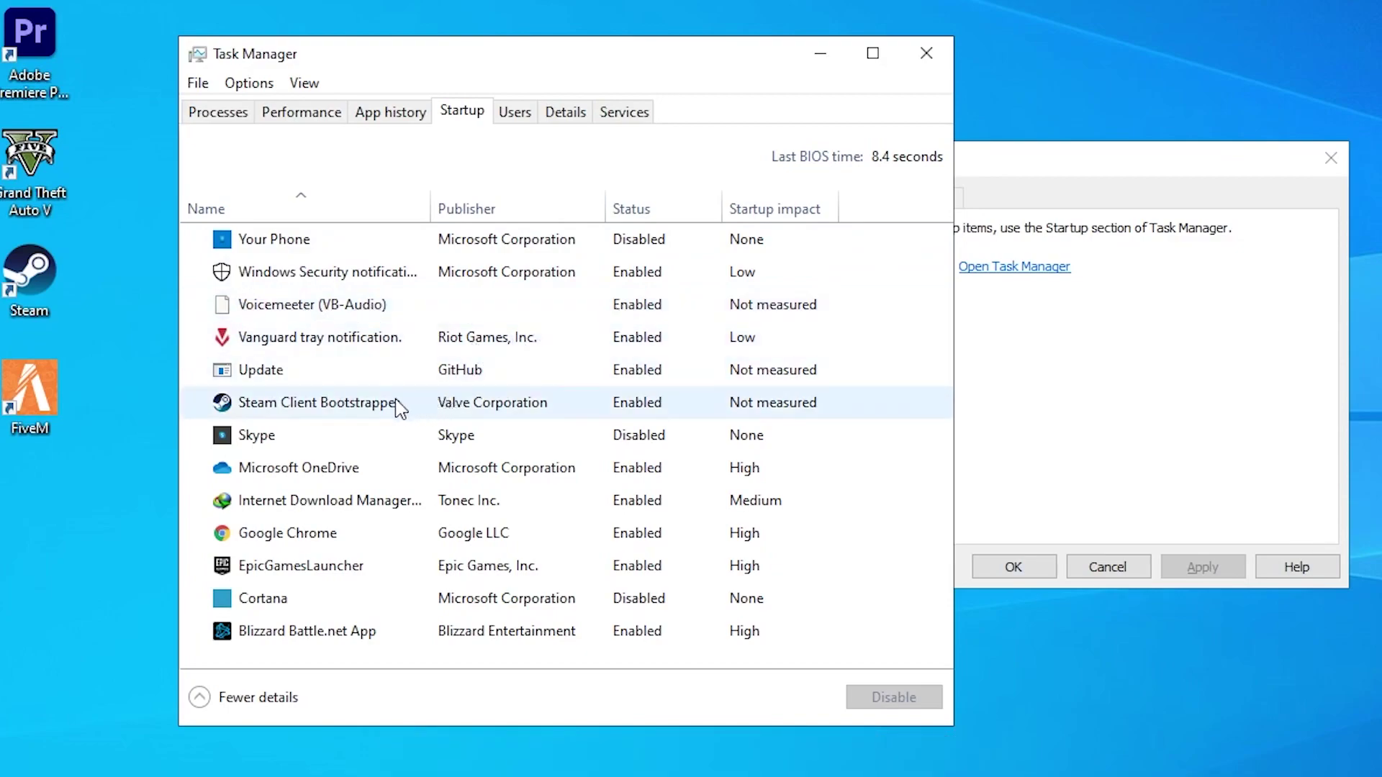
# Step: Disable Steam Client Bootstrapper and Microsoft OneDrive as startup items and close Task Manager
pyautogui.rightClick(530, 408)
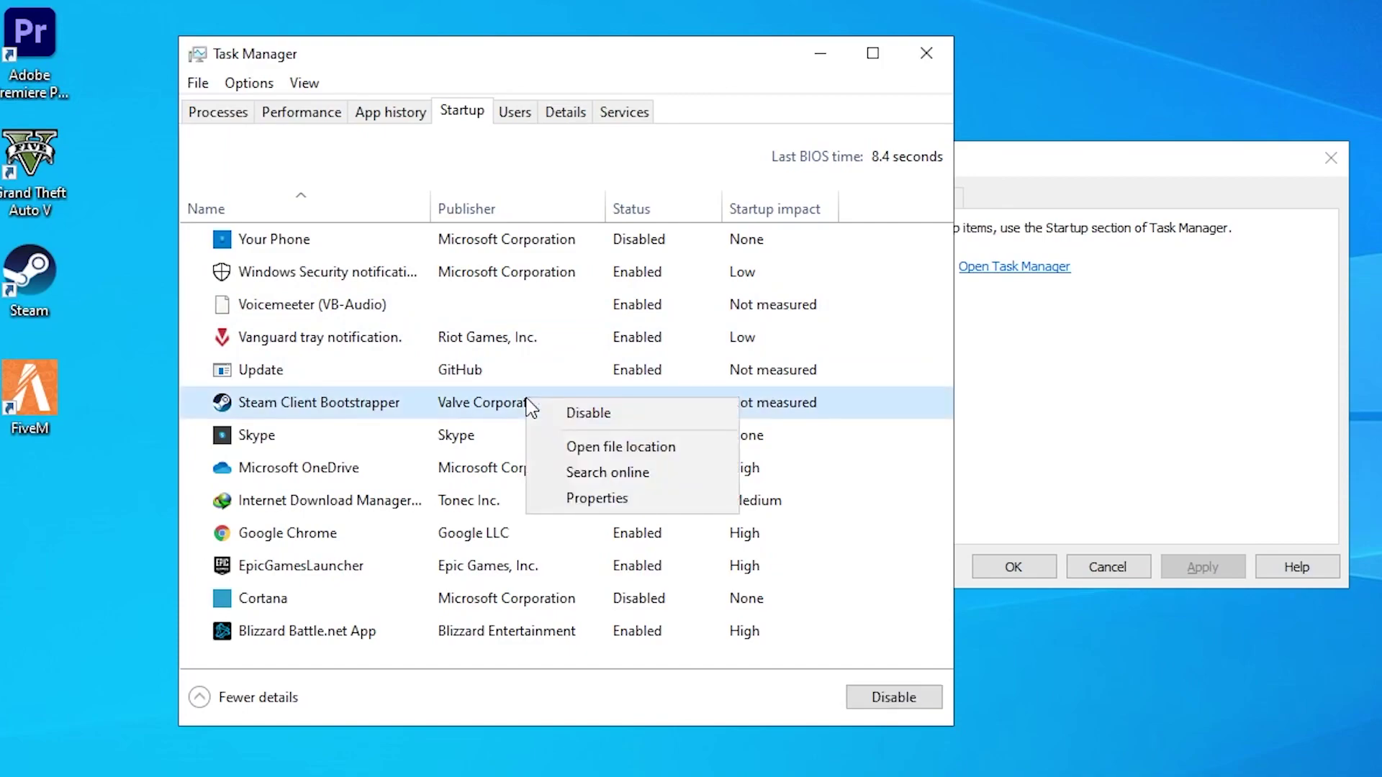
pyautogui.click(588, 413)
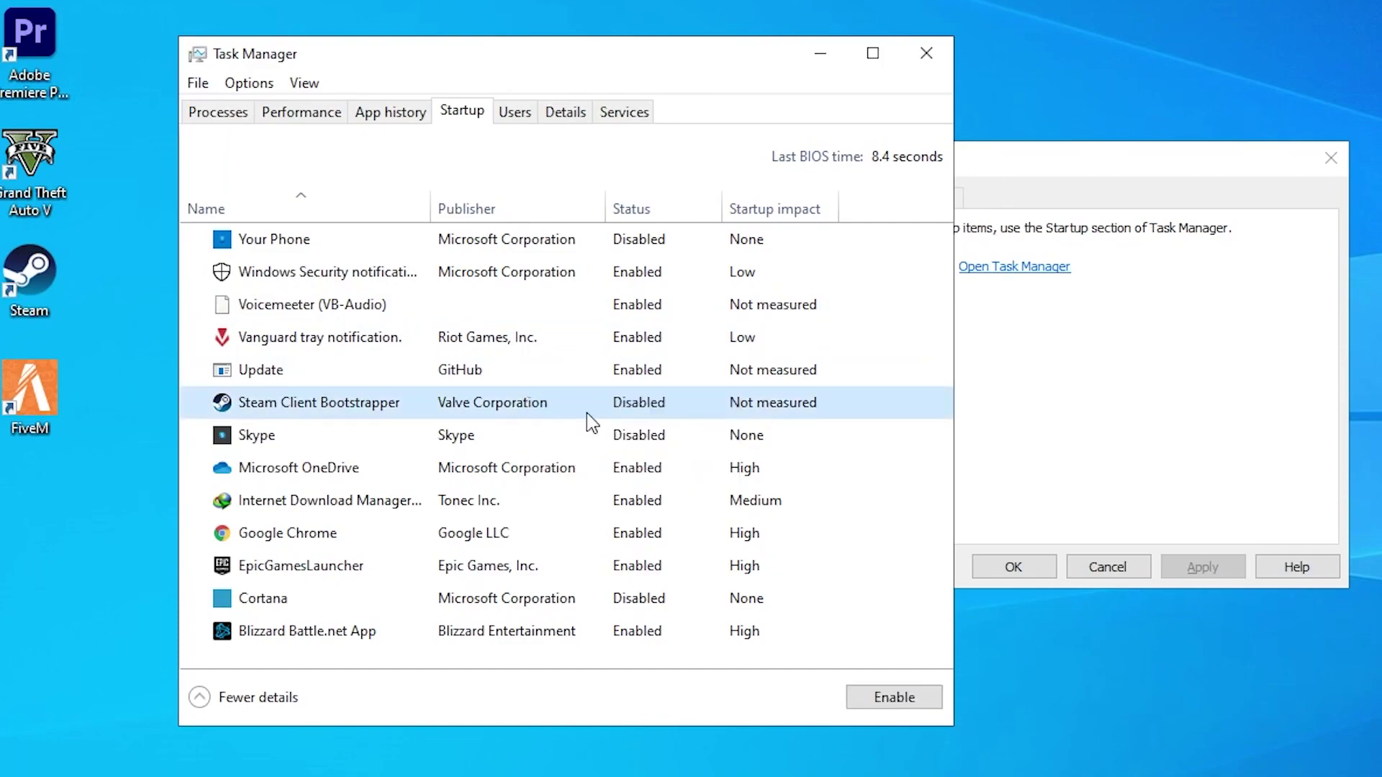
pyautogui.rightClick(617, 442)
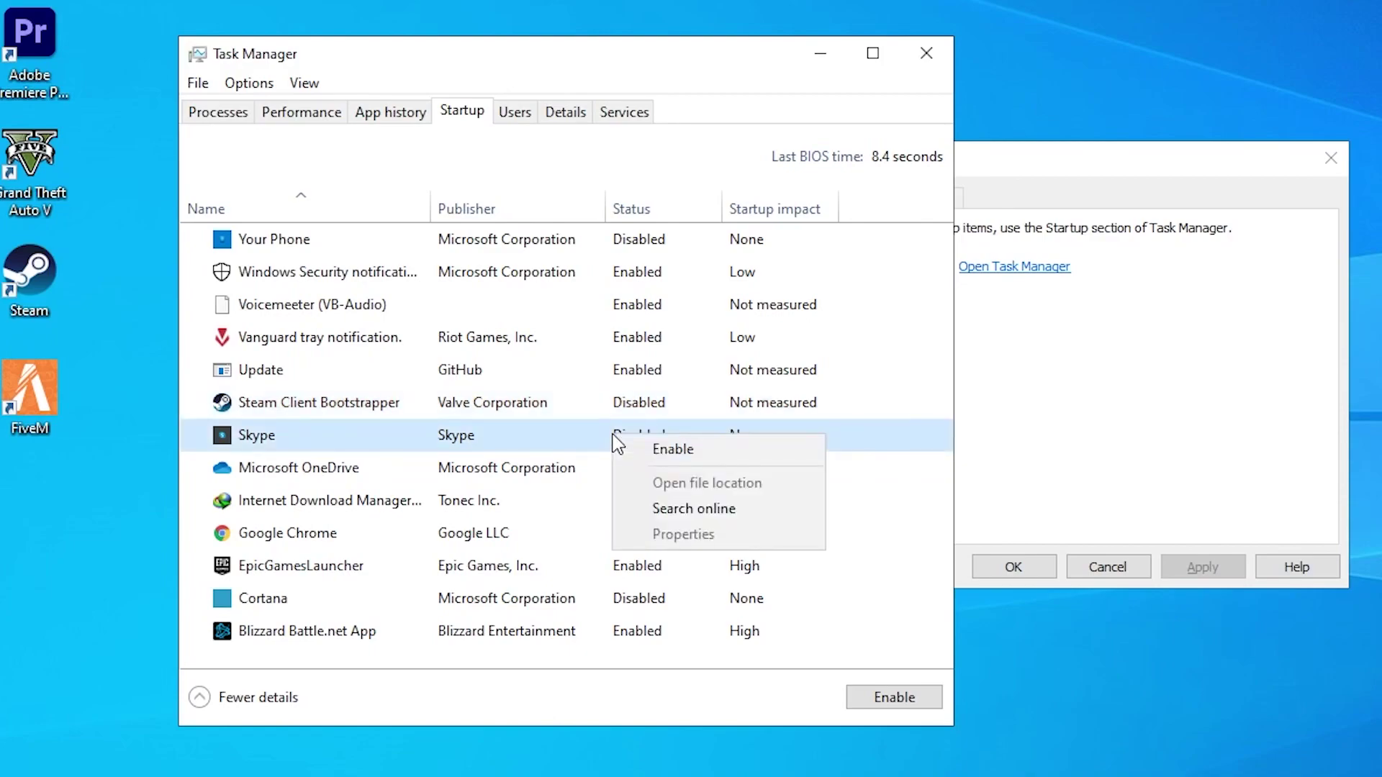
pyautogui.click(652, 452)
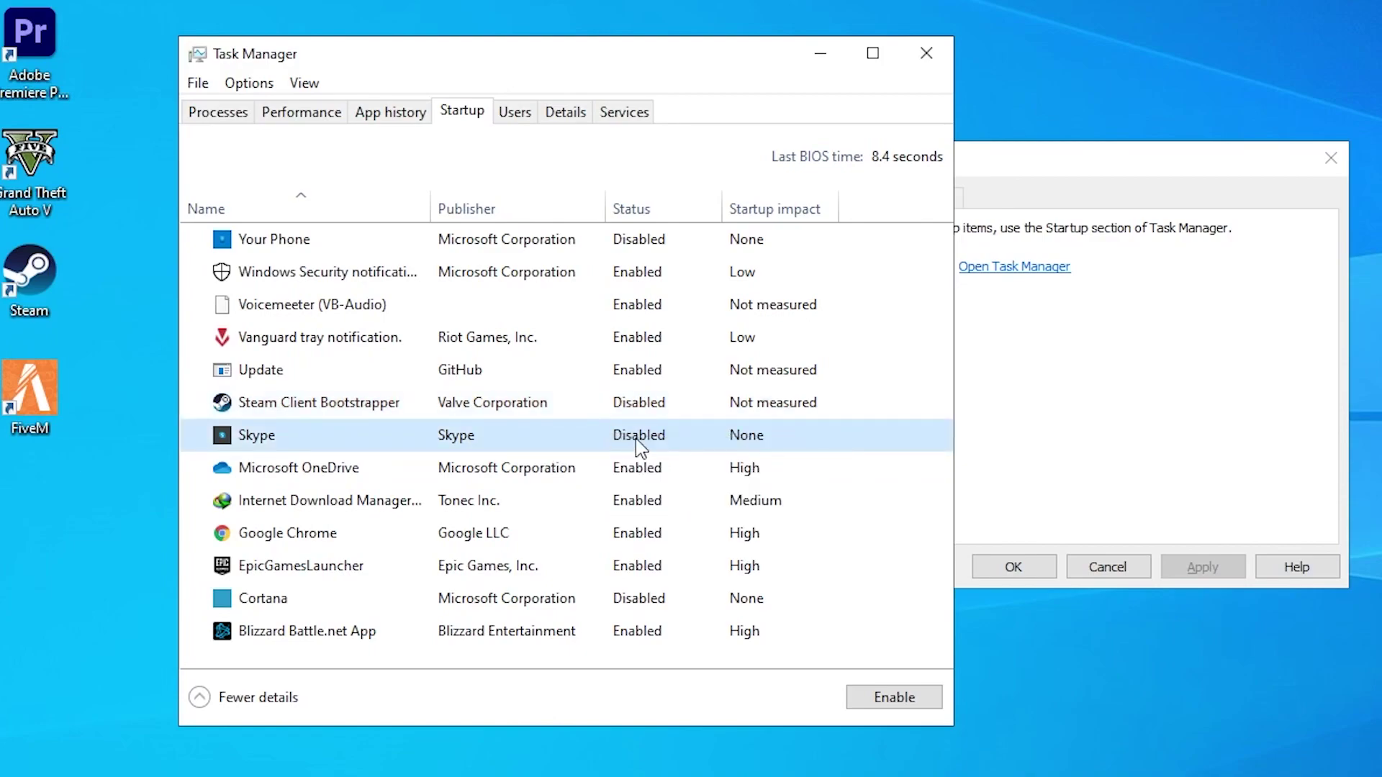
pyautogui.rightClick(568, 473)
pyautogui.click(698, 488)
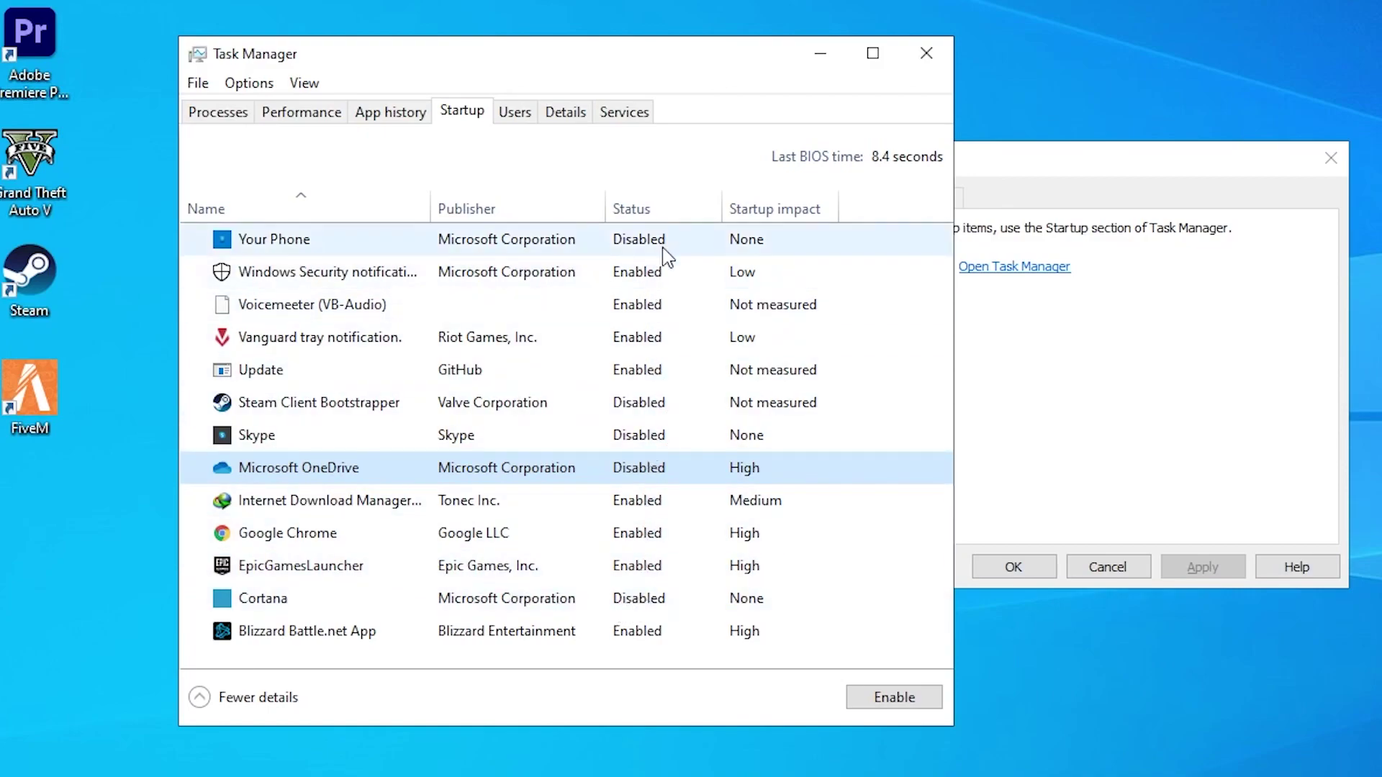
pyautogui.click(926, 53)
# Step: Hide all Microsoft services in System Configuration's service list and close the dialog with its settings accepted
pyautogui.click(834, 199)
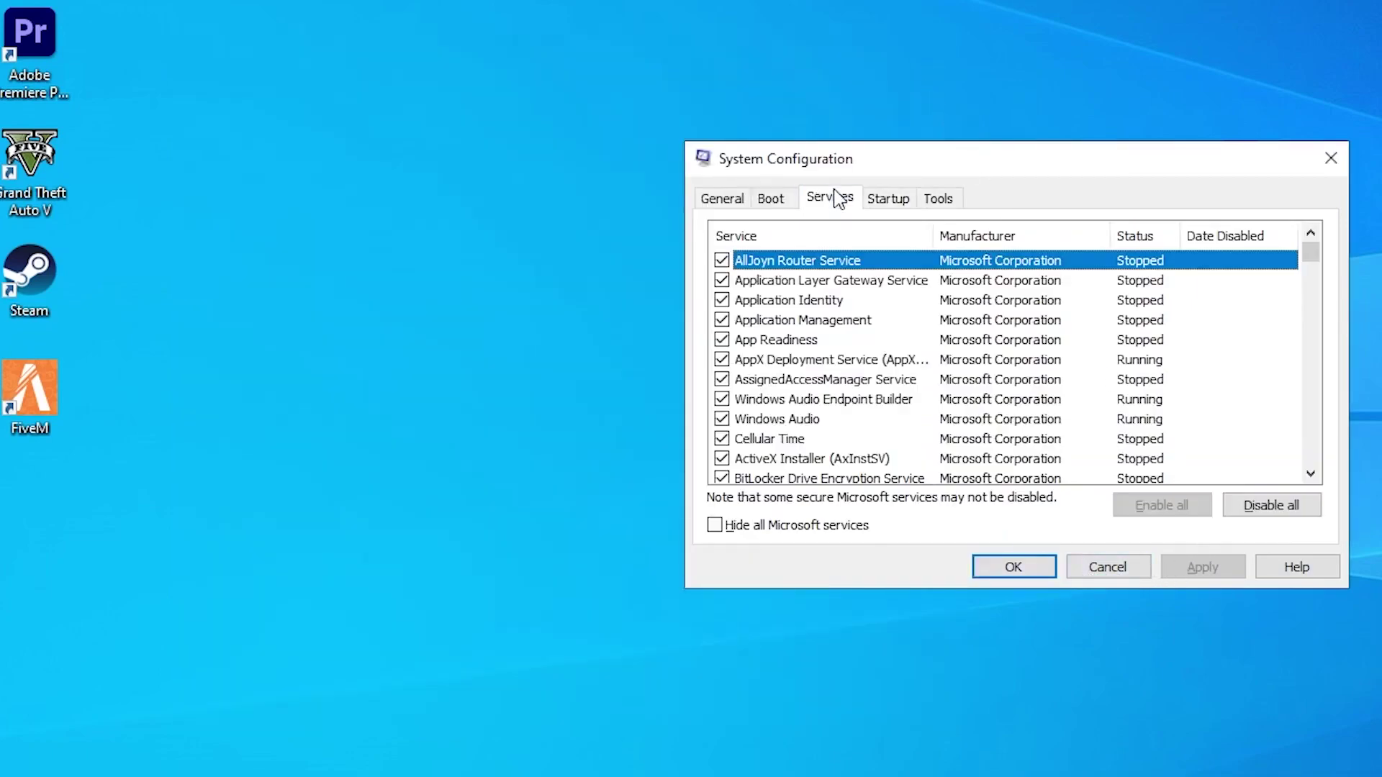
pyautogui.click(772, 532)
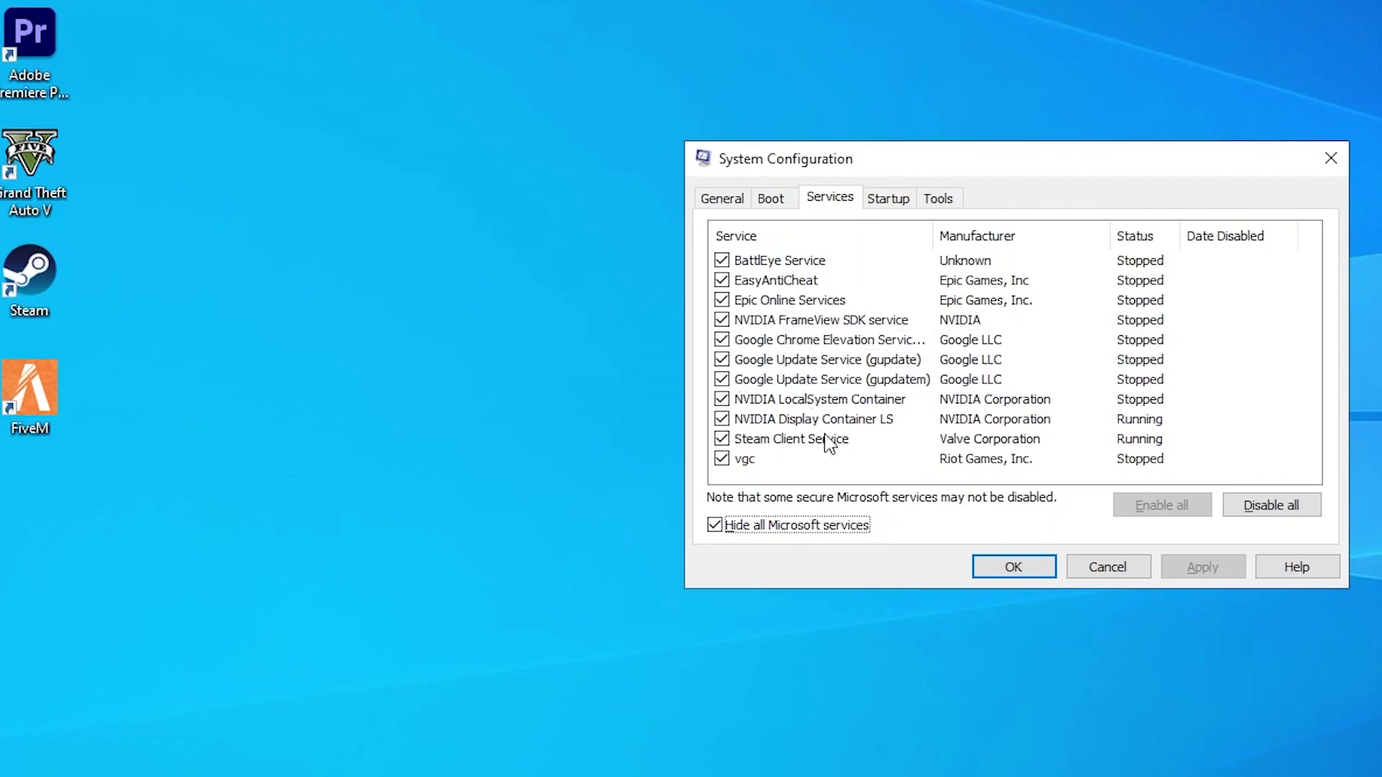
pyautogui.click(1019, 569)
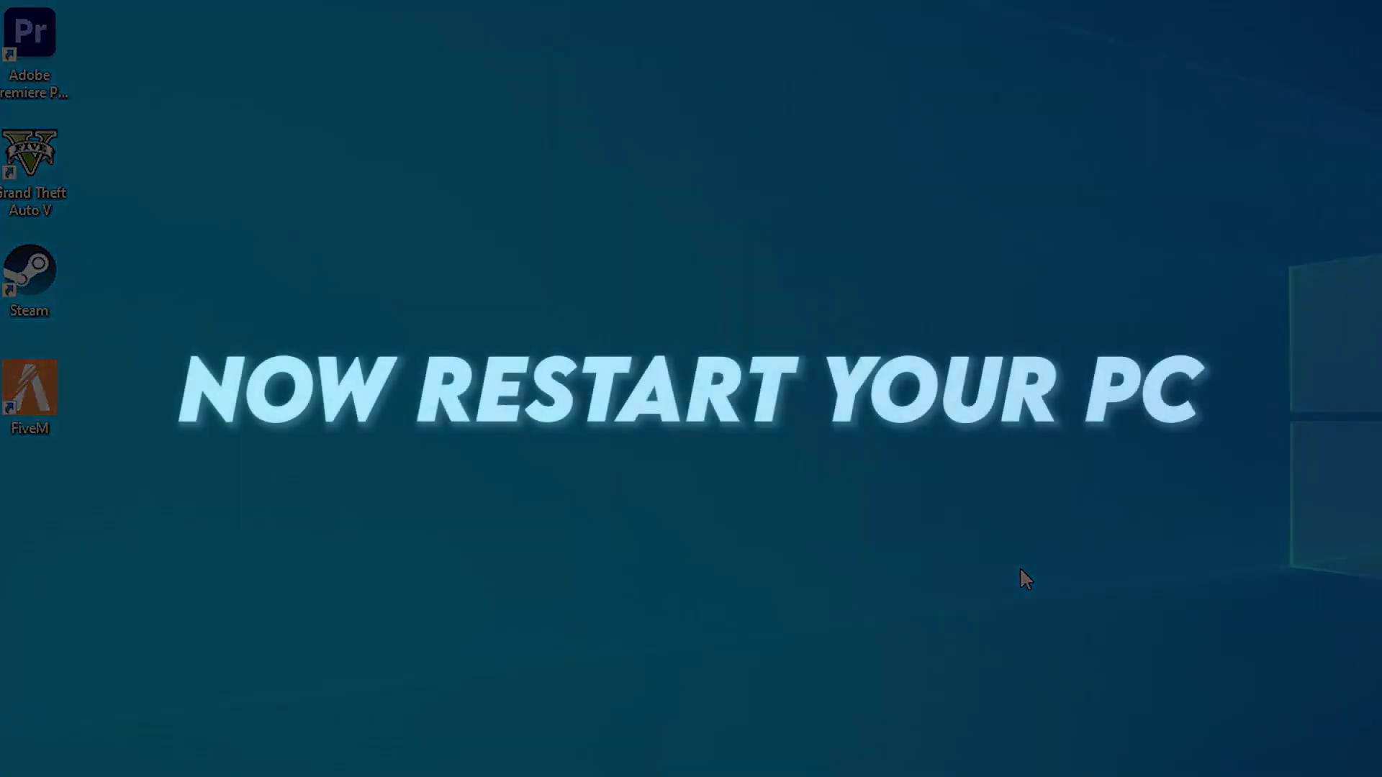